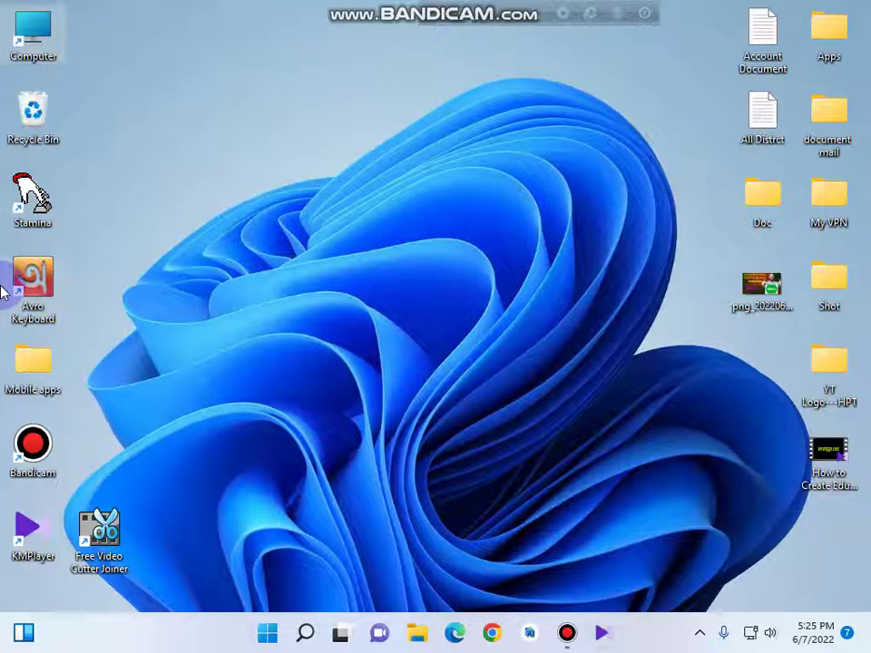
Refresh the Windows desktop five times, then launch Google Chrome from the taskbar
right_click(248, 120)
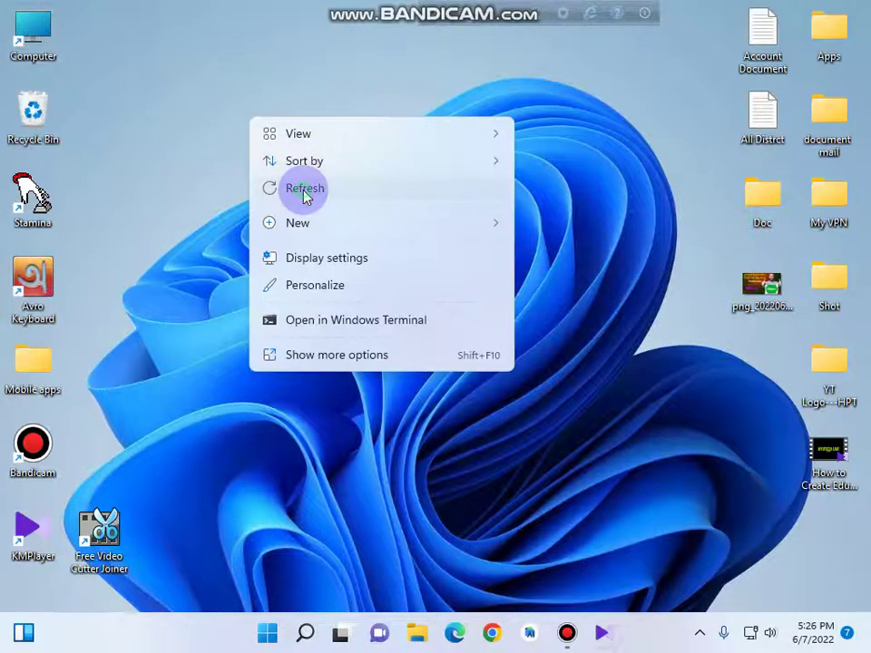
left_click(305, 196)
right_click(305, 195)
left_click(352, 262)
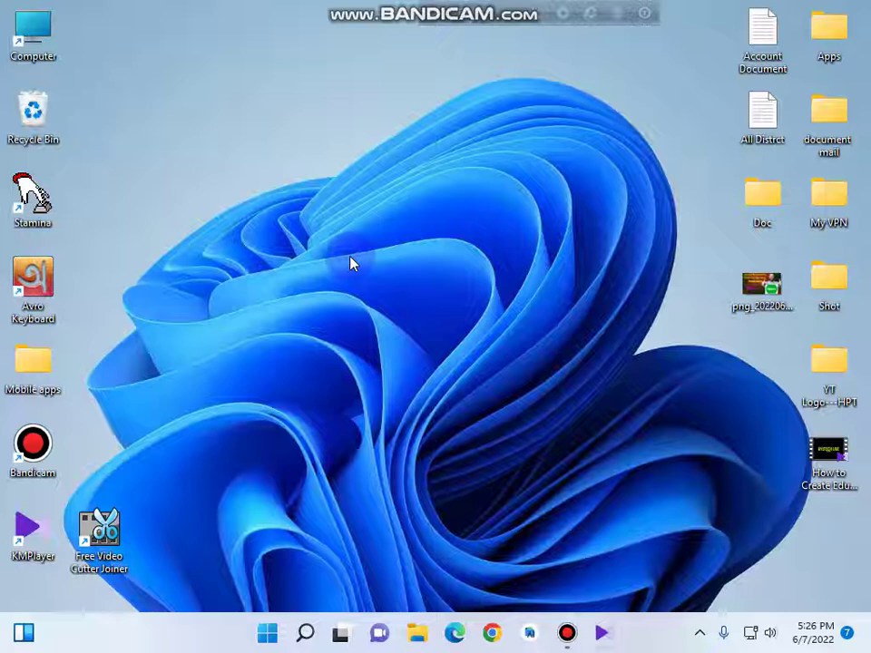
right_click(187, 119)
left_click(259, 189)
right_click(264, 188)
left_click(358, 254)
right_click(360, 255)
left_click(460, 325)
left_click(491, 632)
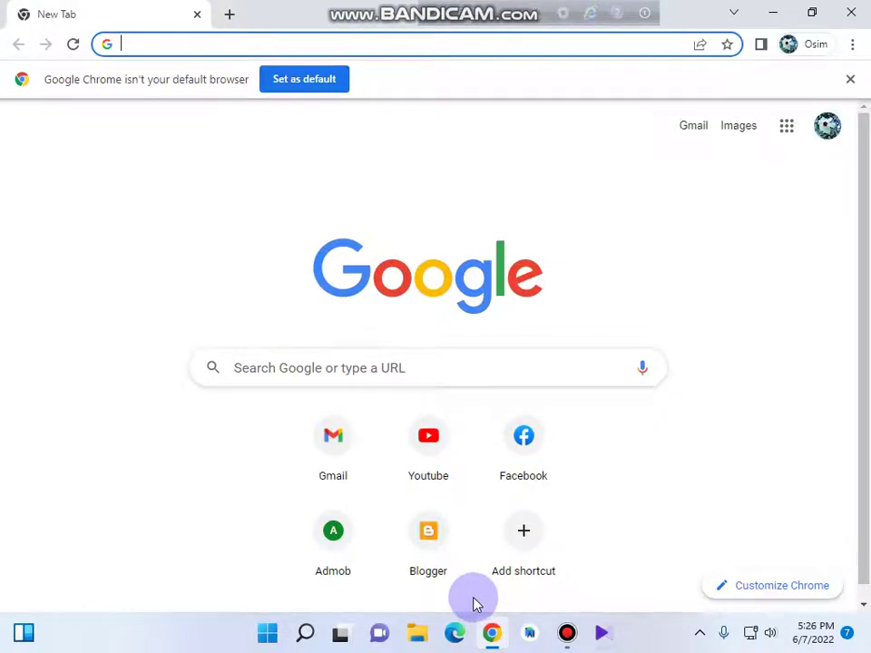
Search Google for 'fiverr' and open the official Fiverr.com site from the results
type("FiVE")
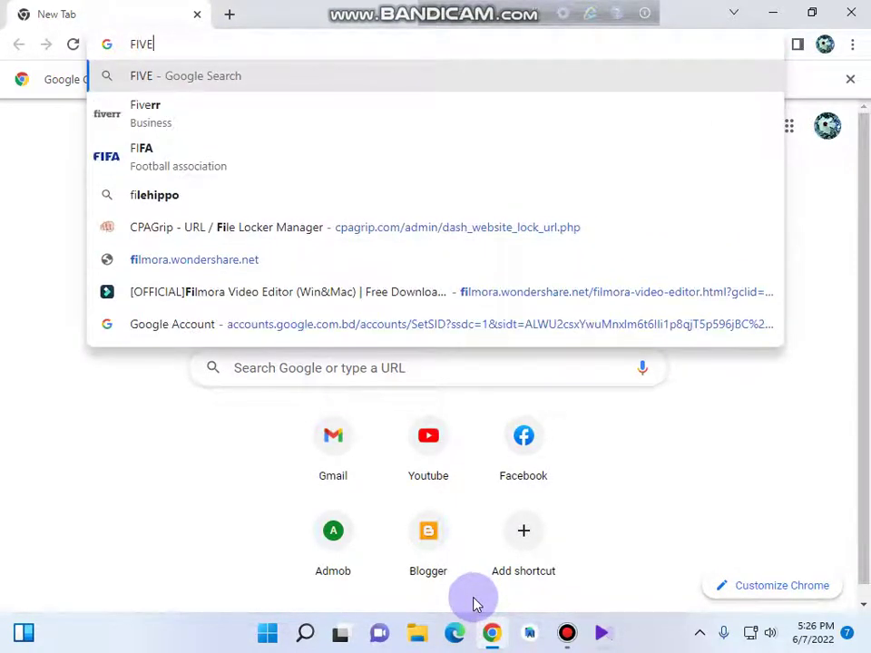
key("Down")
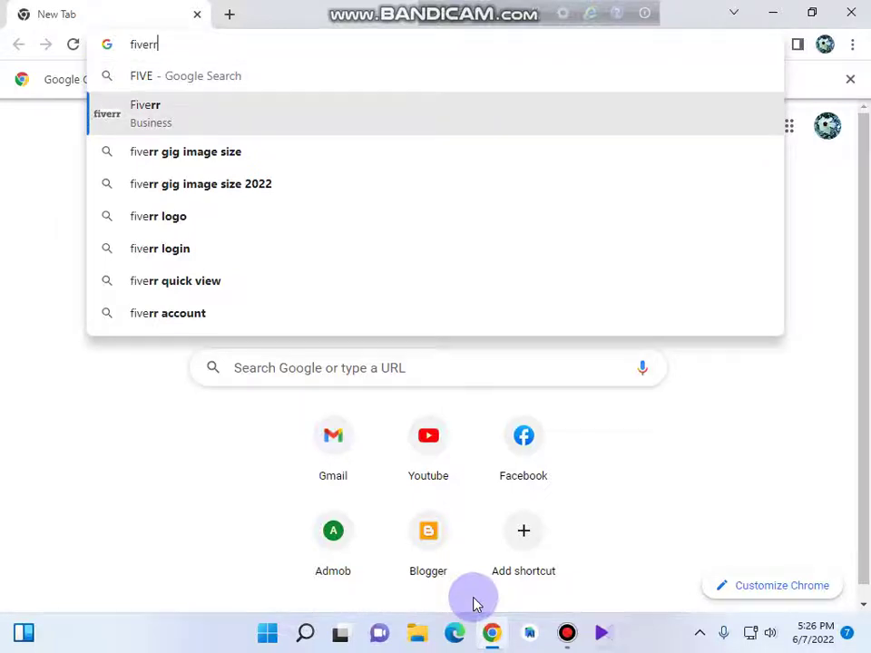
key("Return")
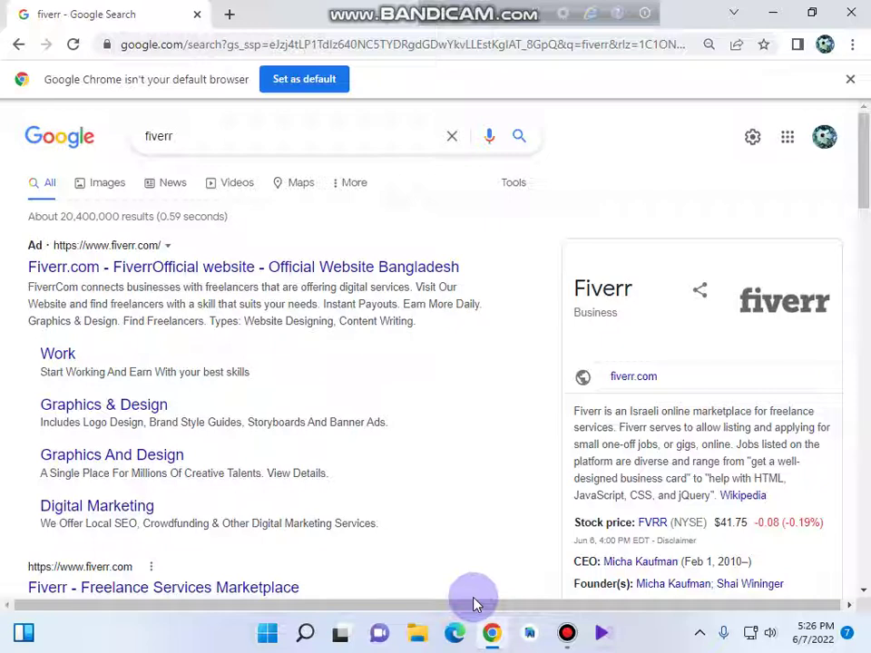
left_click(282, 279)
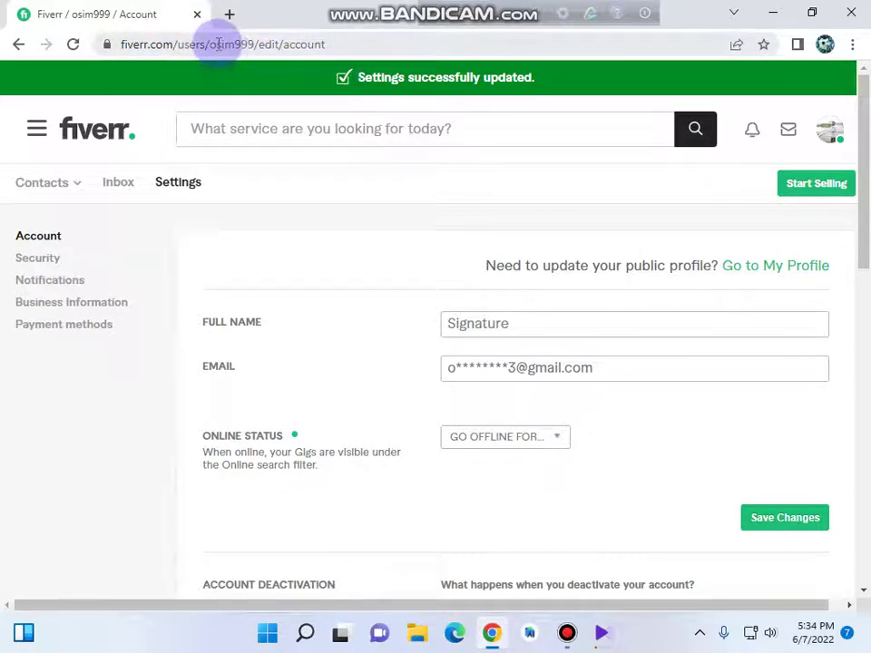
Overwrite the Full Name 'Signature' with the owner's real full name in Account settings
left_click_drag(208, 44, 370, 59)
left_click(386, 38)
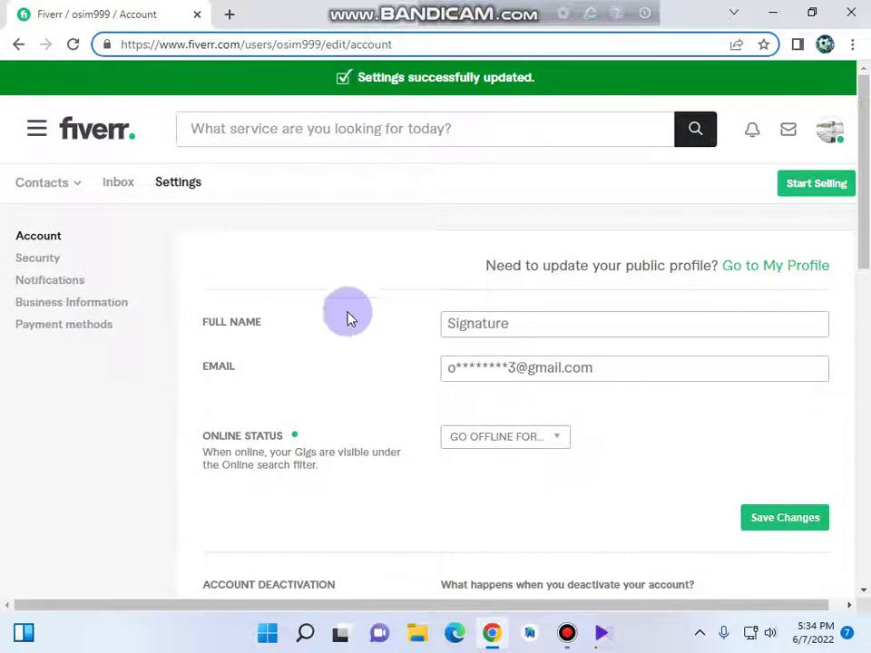
left_click(309, 237)
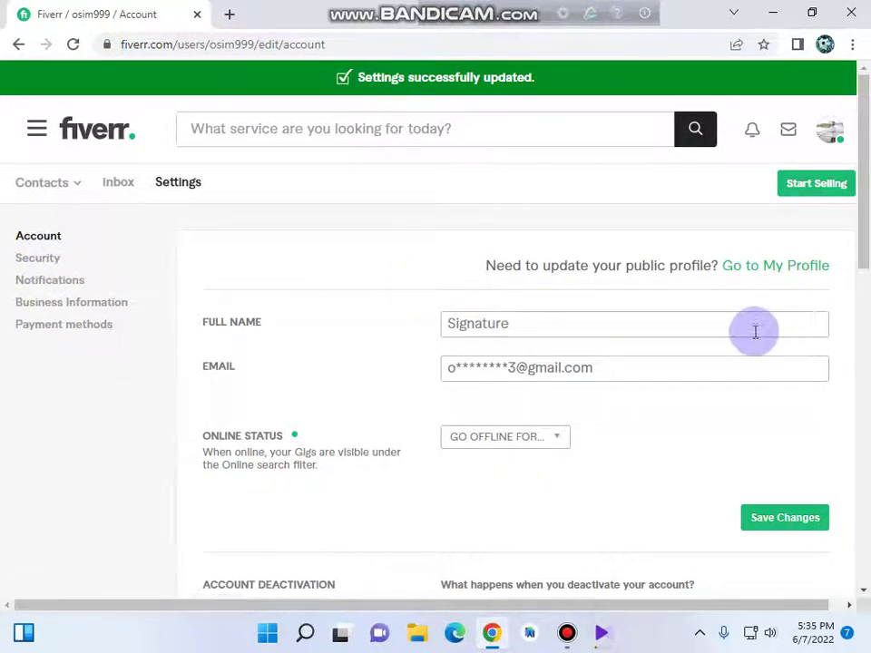
mouse_move(601, 324)
left_mouse_down()
mouse_move(561, 330)
mouse_move(261, 295)
left_mouse_up()
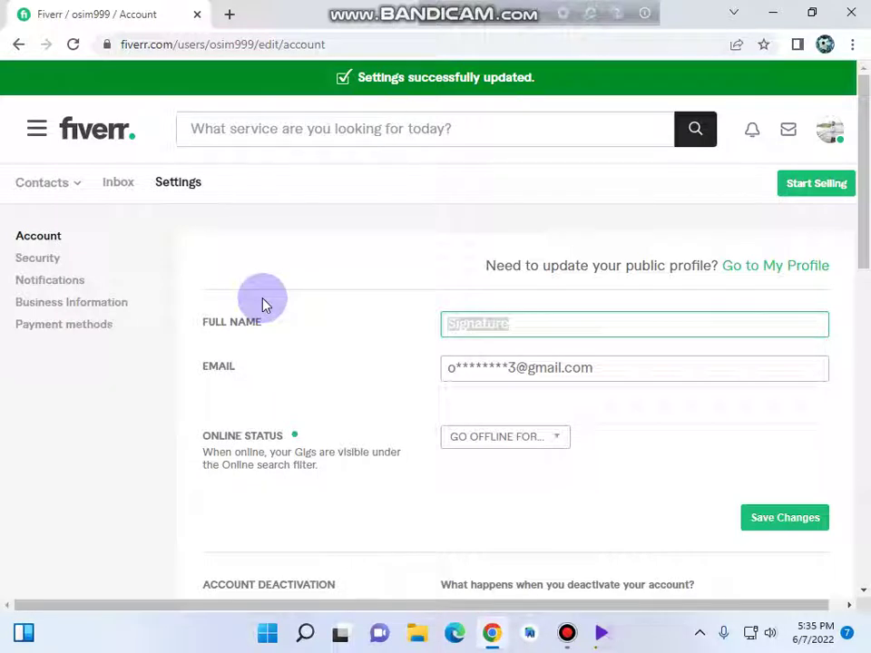
type("Md")
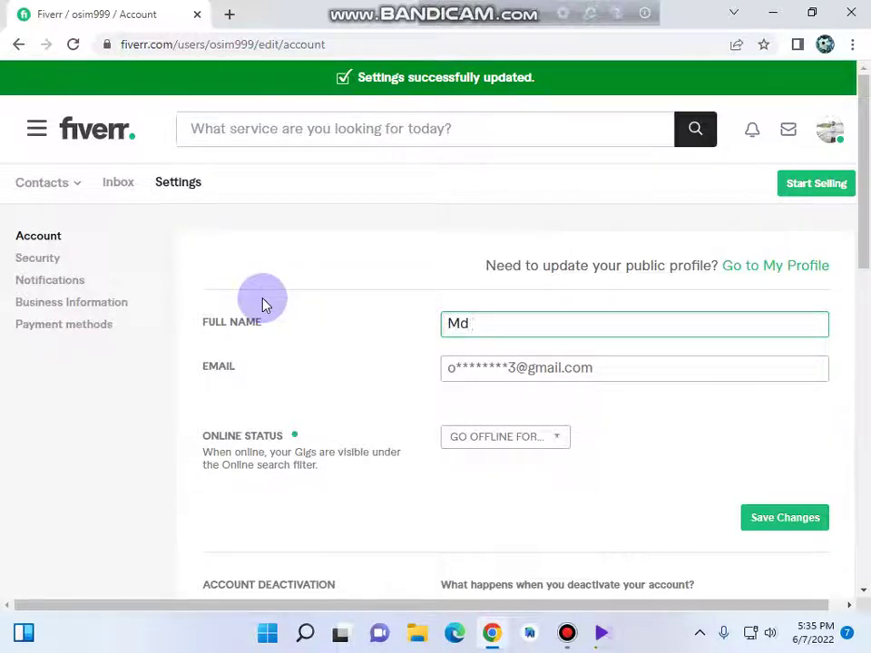
type(" Osim Ali")
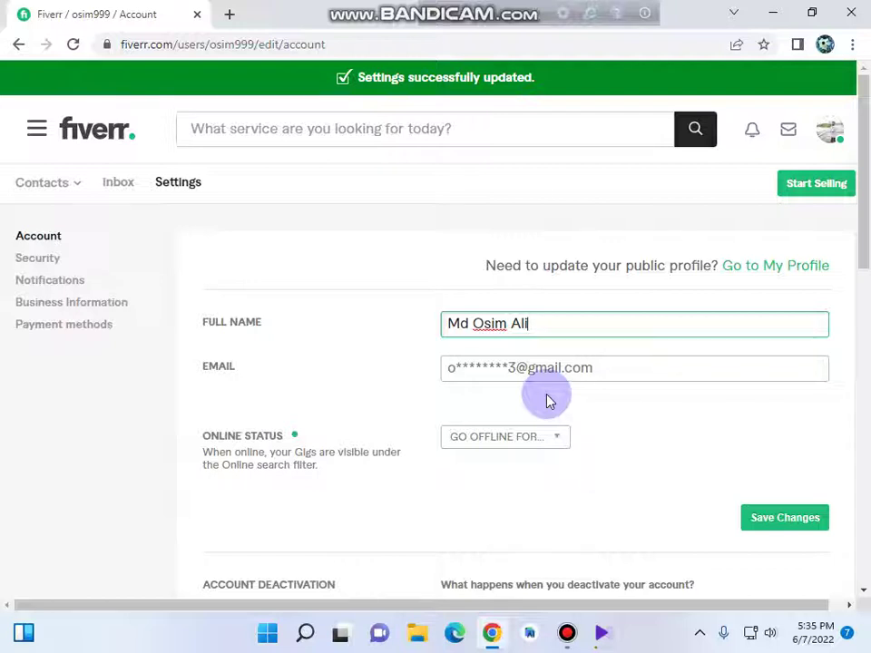
left_click(444, 367)
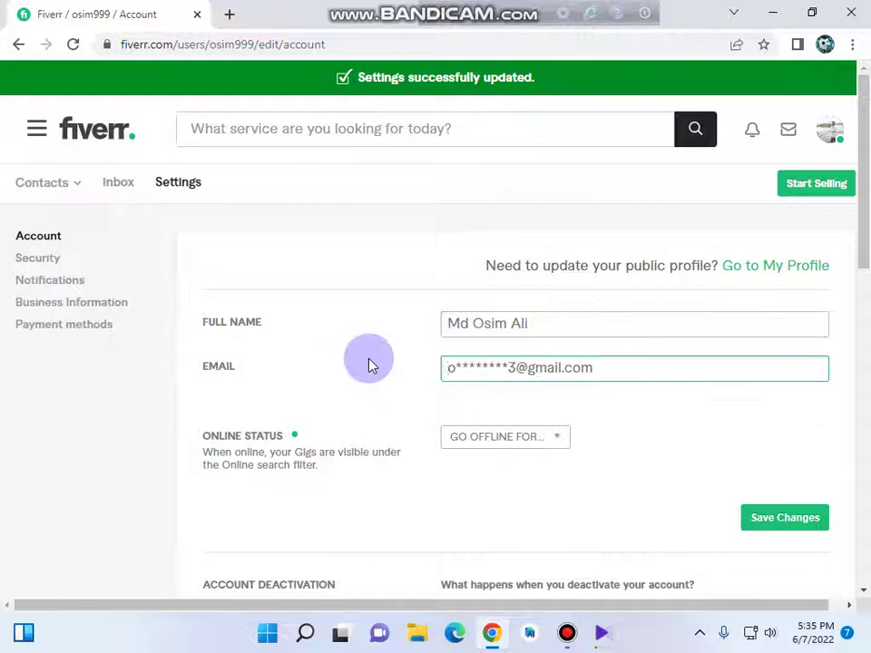
Try the Go Offline For and deactivation reason dropdowns, leaving both unchanged
scroll(269, 465, "down", 1)
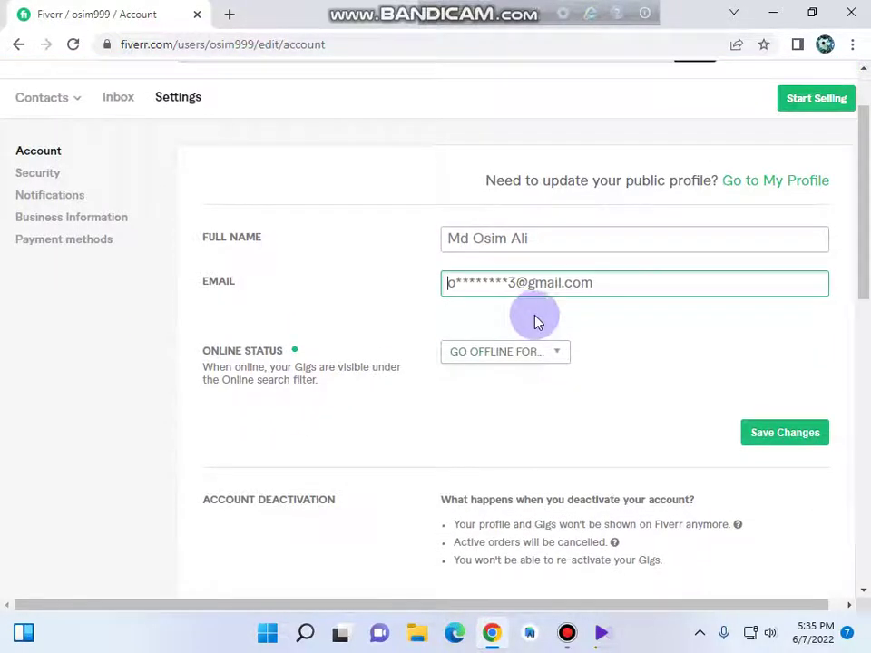
left_click(559, 350)
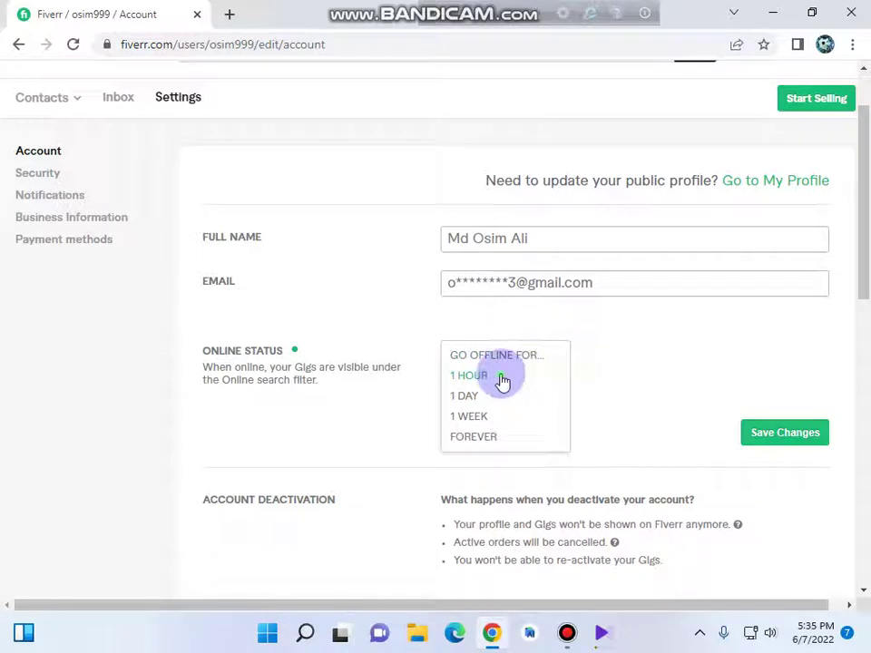
left_click(499, 376)
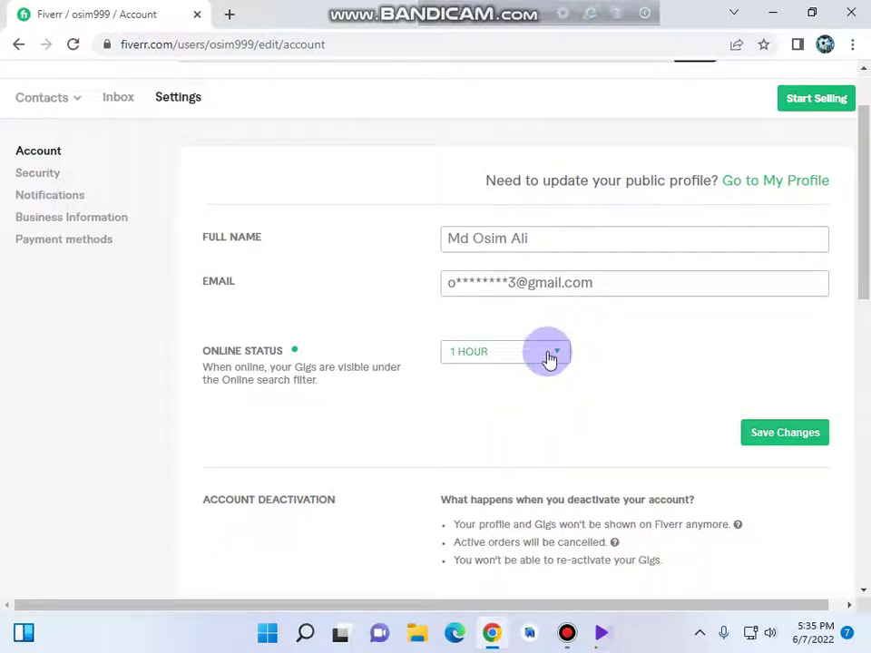
left_click(551, 359)
left_click(543, 356)
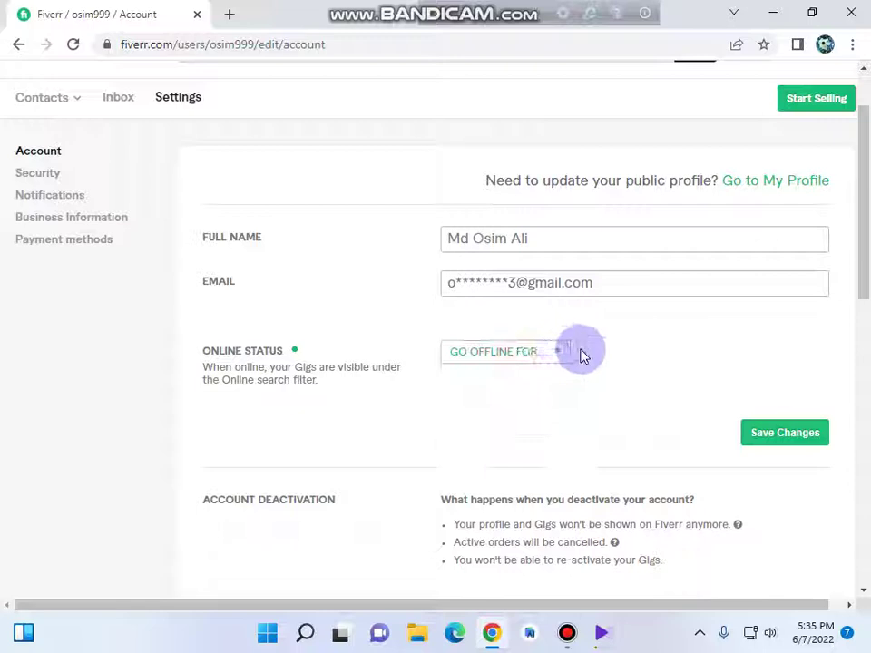
scroll(599, 329, "down", 2)
scroll(602, 325, "down", 2)
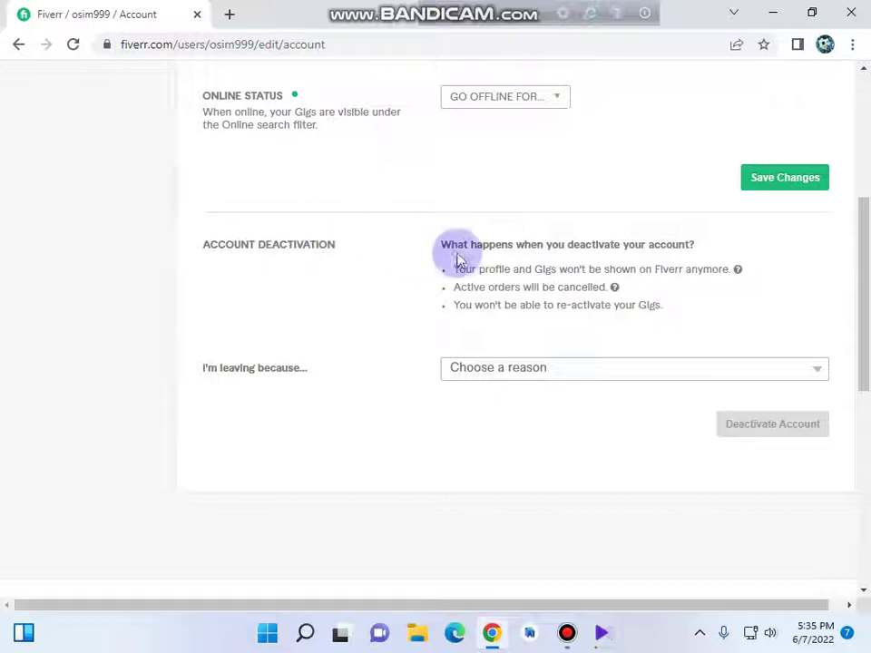
left_click(597, 375)
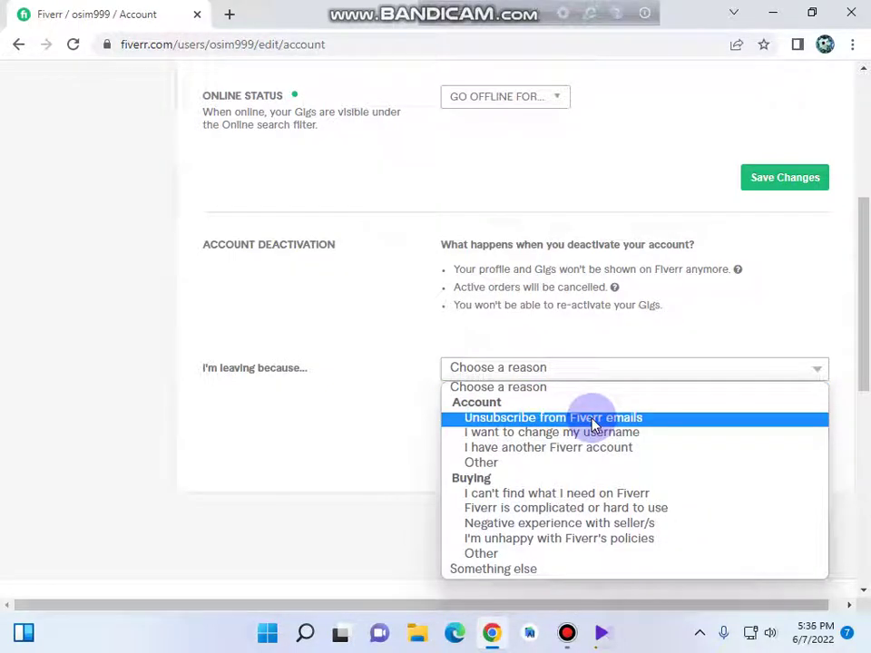
left_click(557, 342)
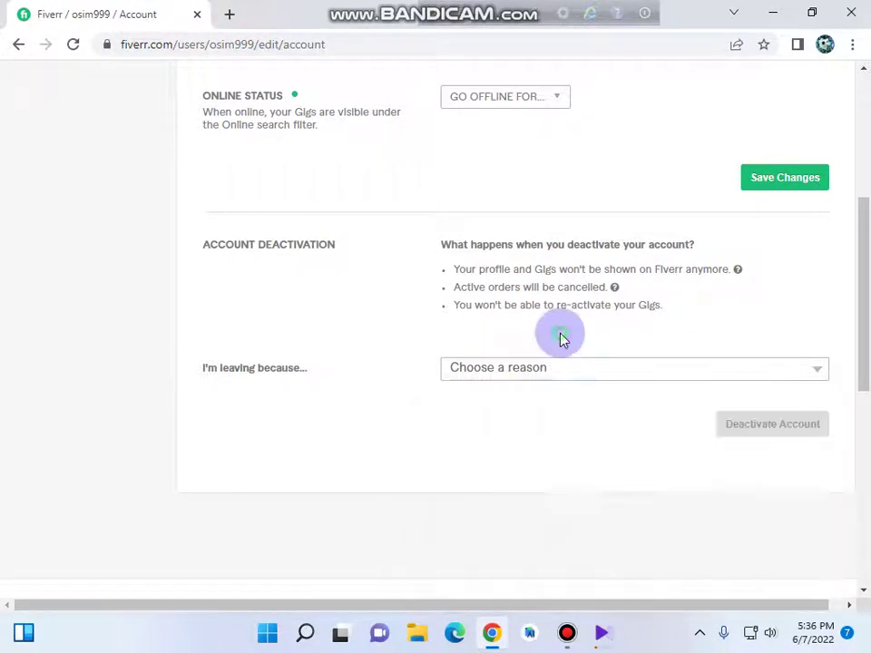
Save the account settings and check the settings-updated confirmation
scroll(658, 248, "up", 3)
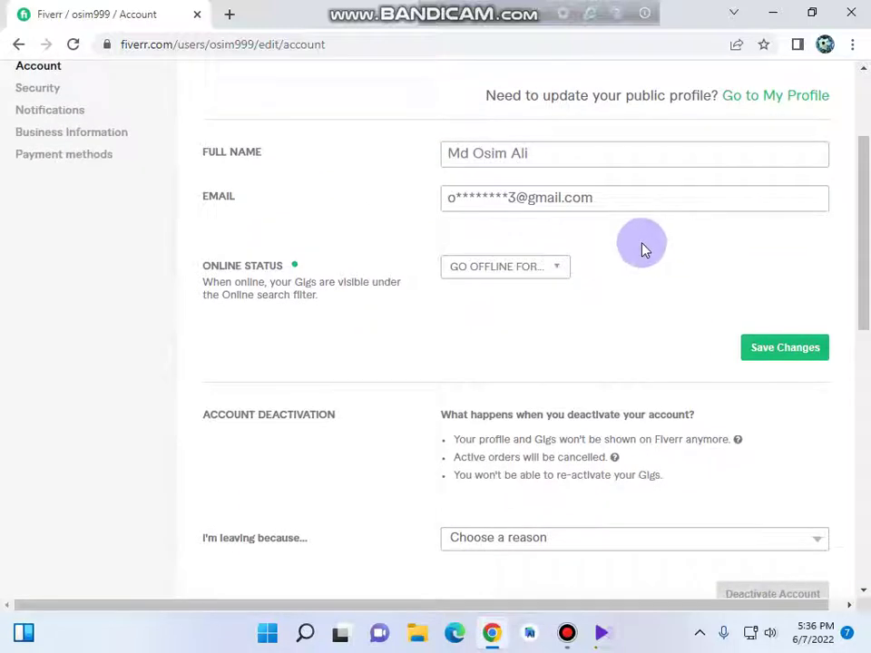
scroll(690, 184, "up", 1)
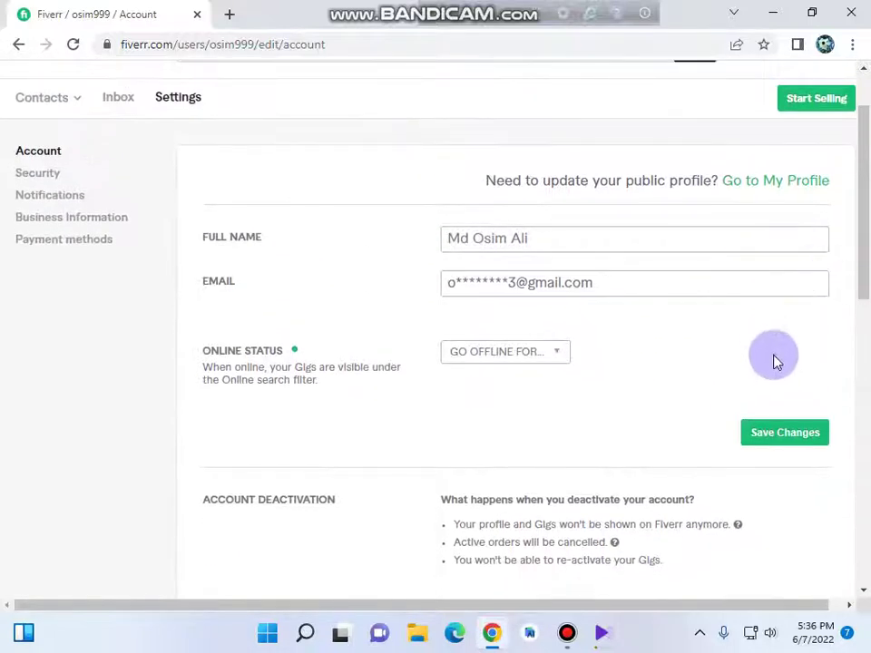
left_click(780, 430)
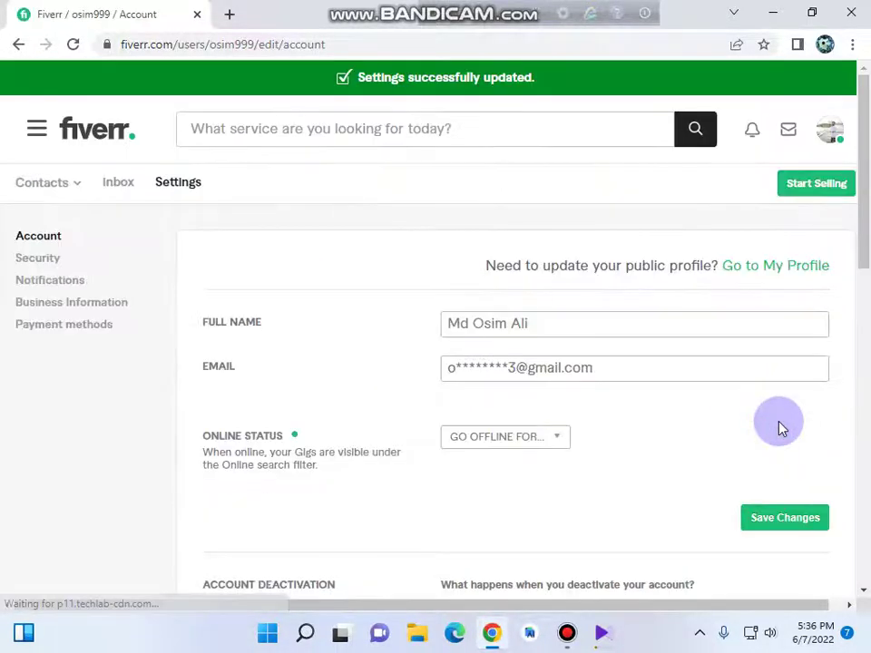
left_click_drag(552, 84, 314, 77)
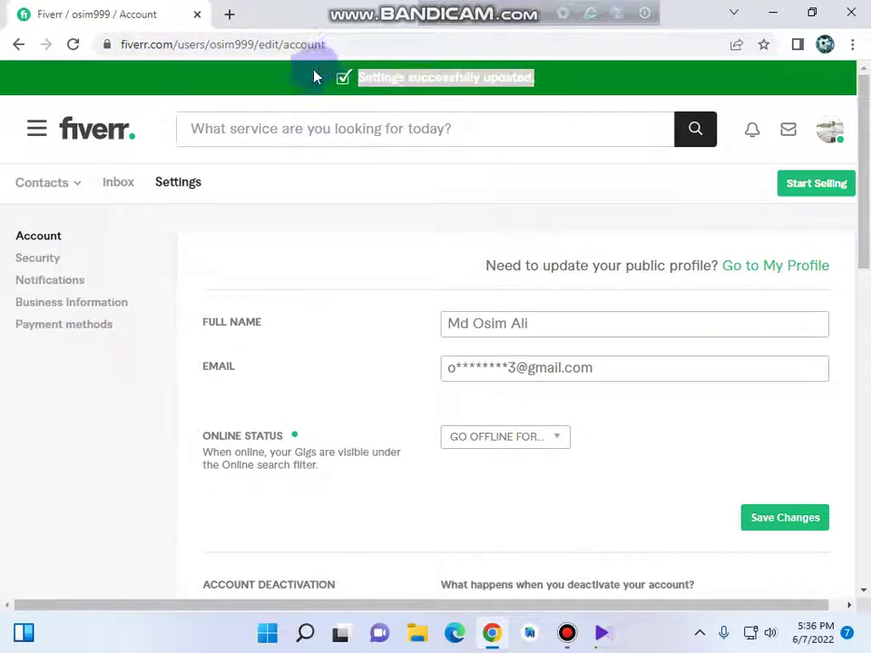
left_click(313, 75)
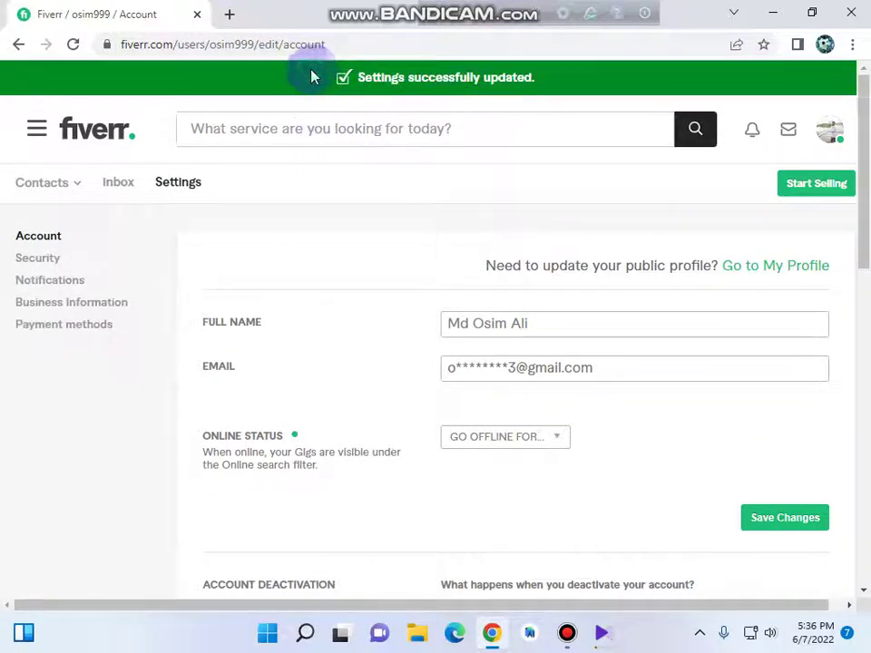
On the Security page, enter a new password and confirmation, then attempt to save
left_click(45, 261)
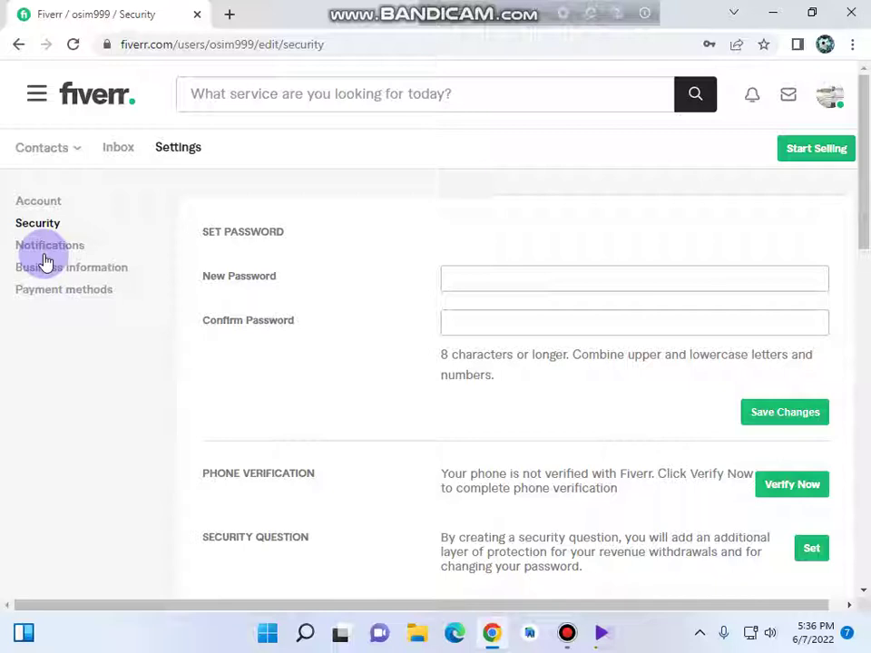
left_click(525, 277)
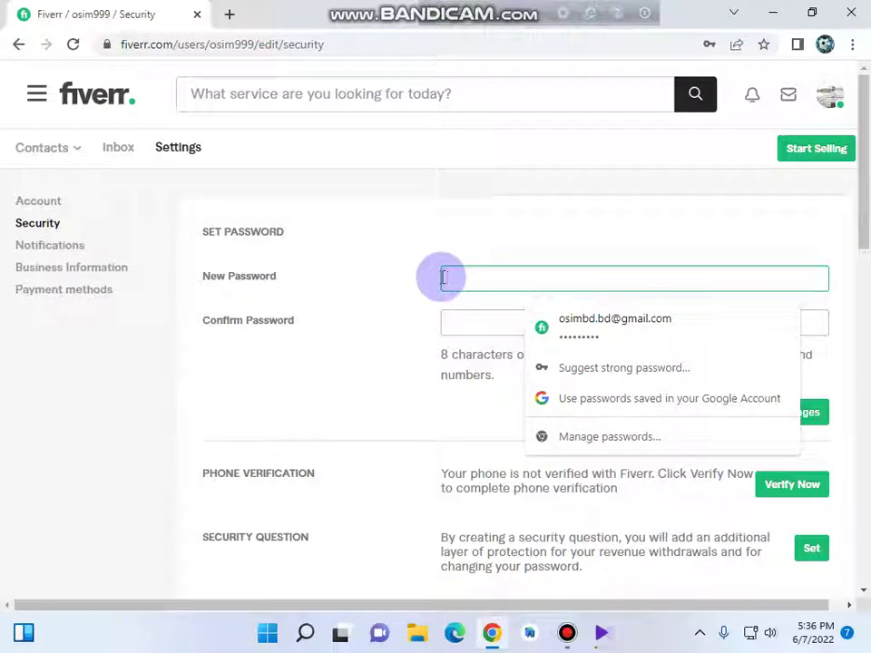
type("•••")
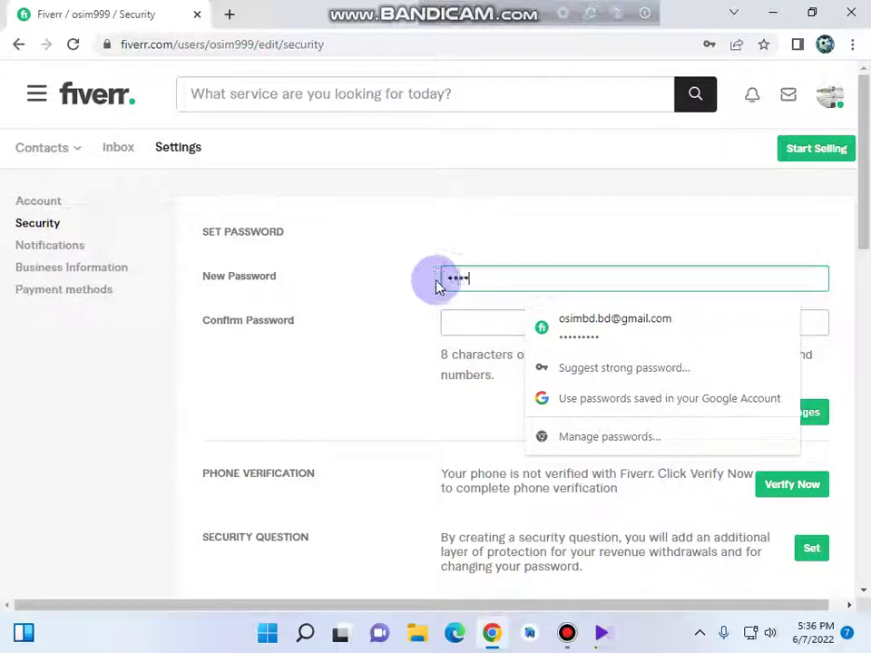
type("•••••")
left_click(489, 319)
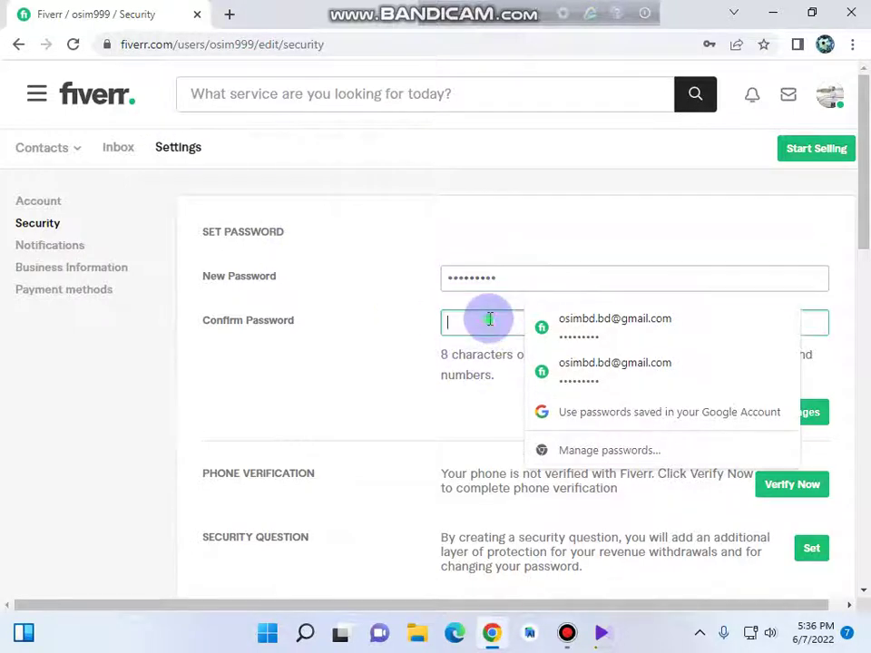
type("•")
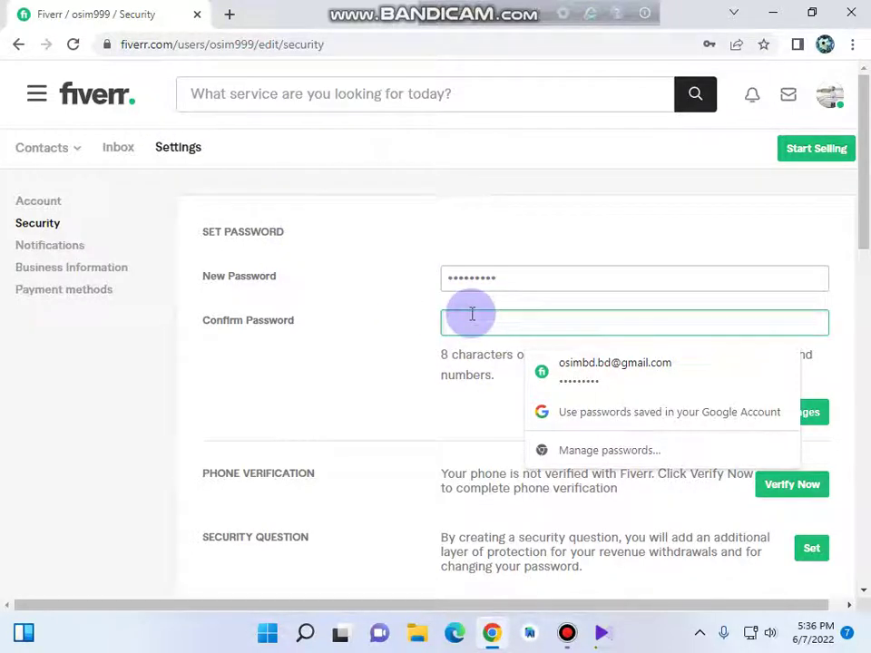
type("••••")
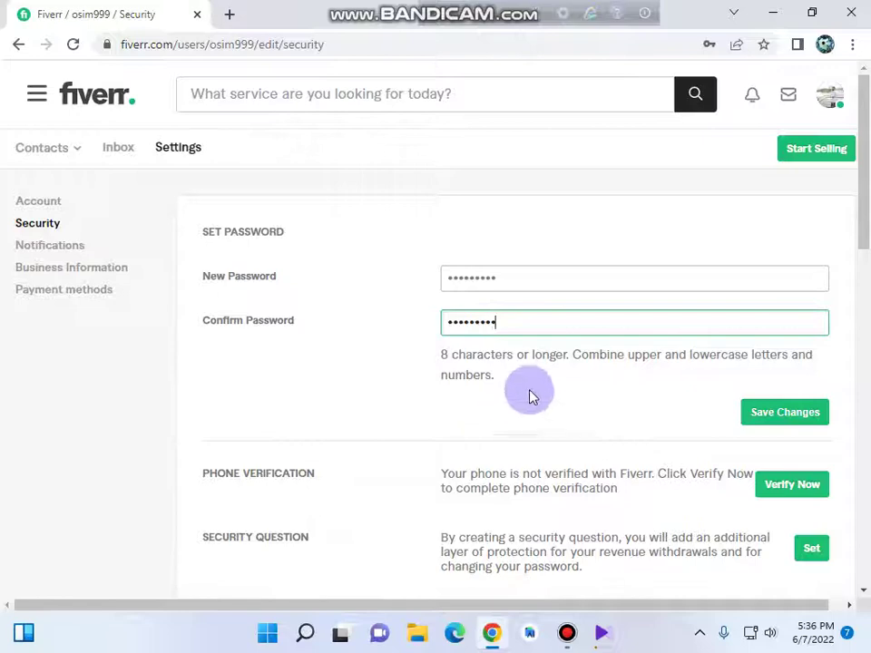
scroll(545, 313, "down", 2)
scroll(617, 259, "up", 2)
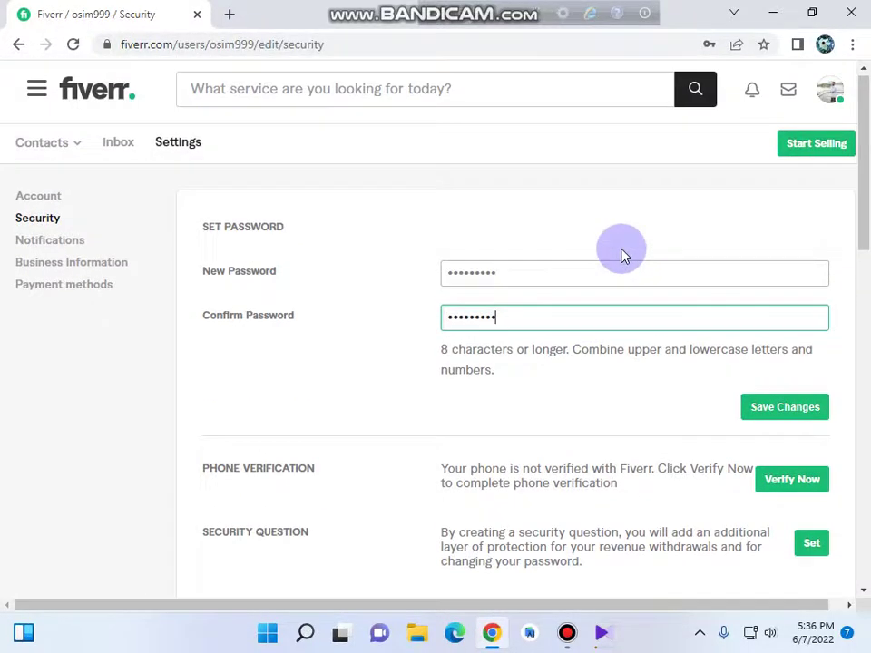
left_click(792, 411)
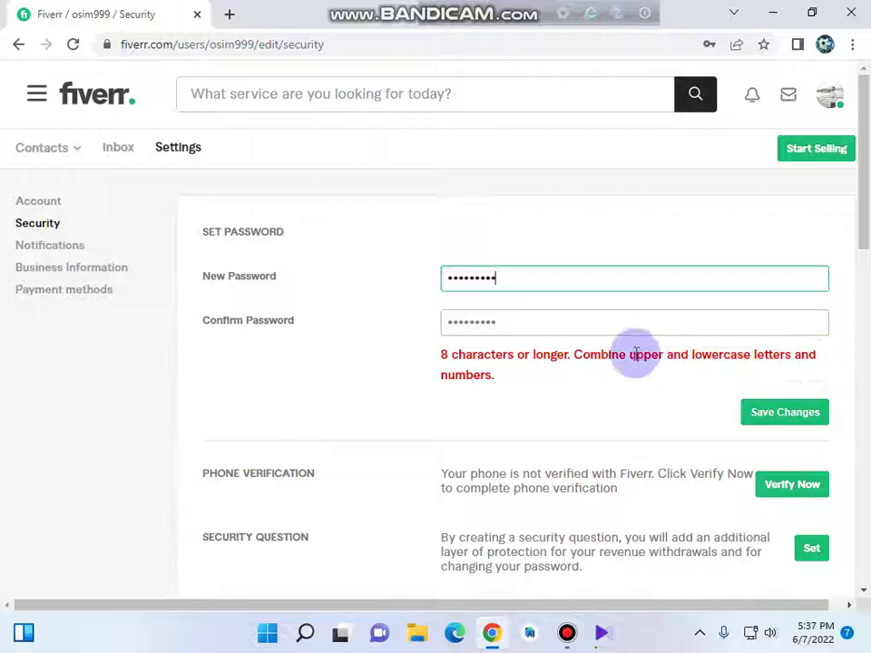
Retype the password in New and Confirm Password, save, and accept Chrome's password update
left_click_drag(549, 284, 405, 278)
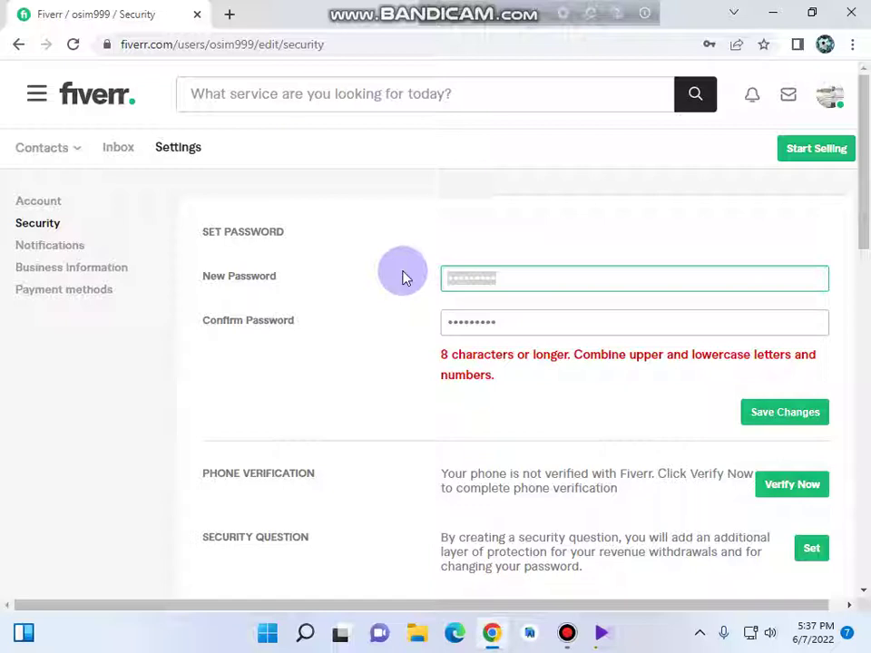
key("Tab")
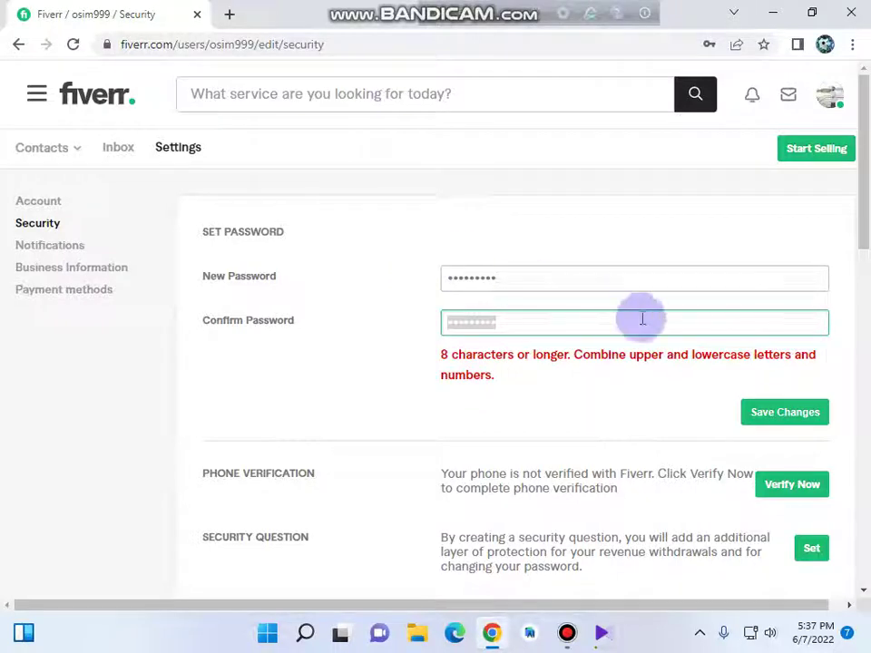
double_click(539, 278)
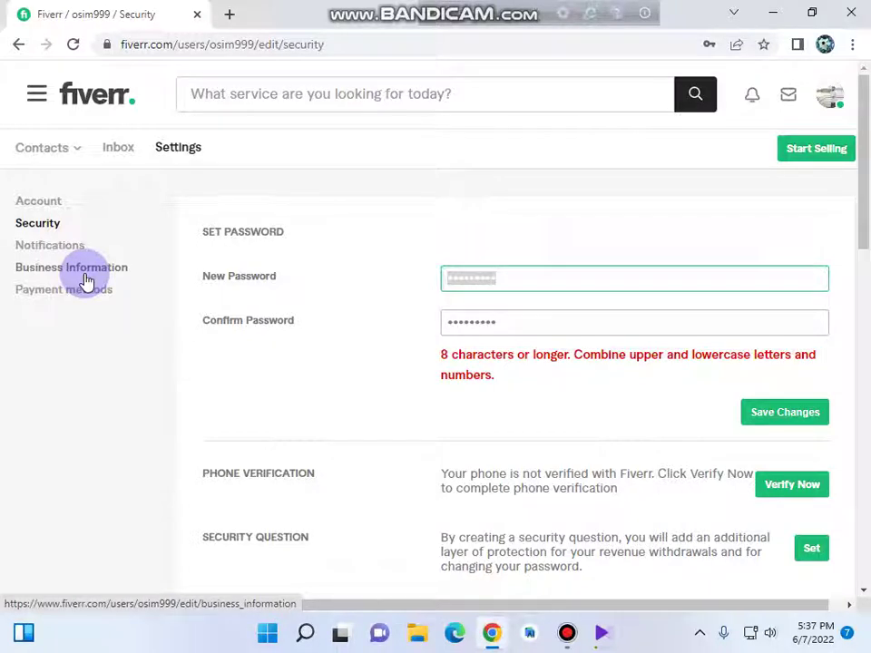
type("•••")
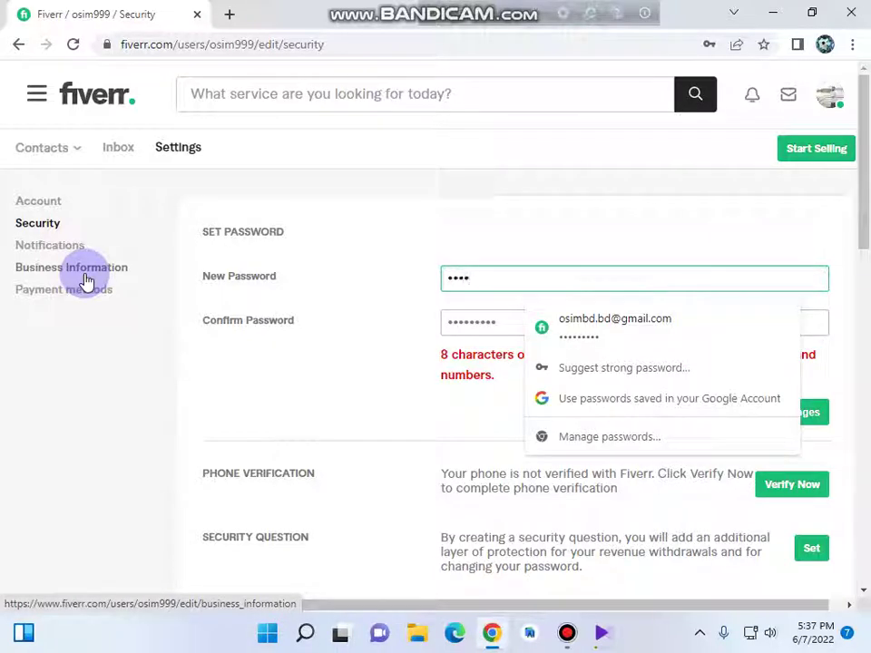
type("••••")
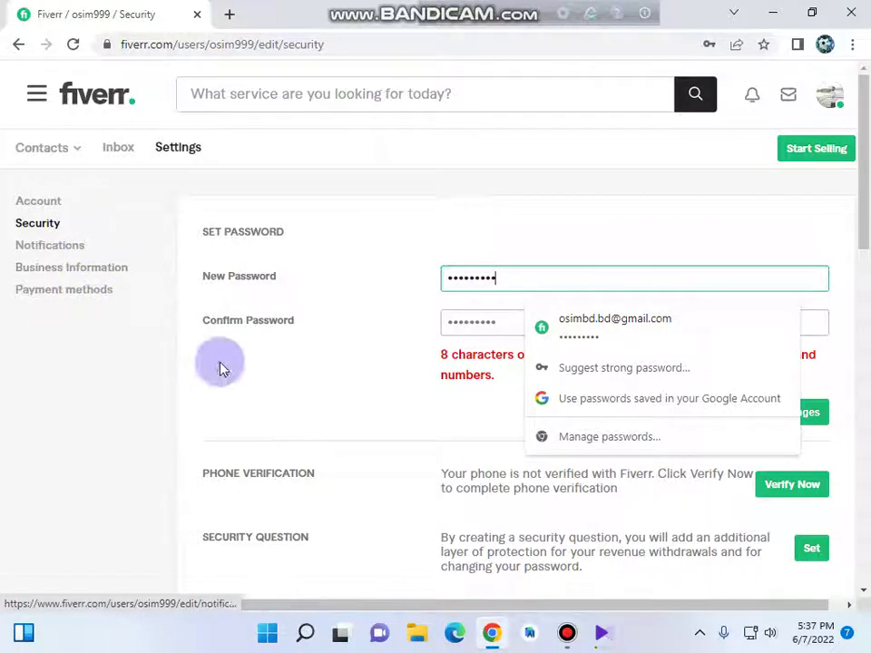
left_click_drag(508, 327, 410, 330)
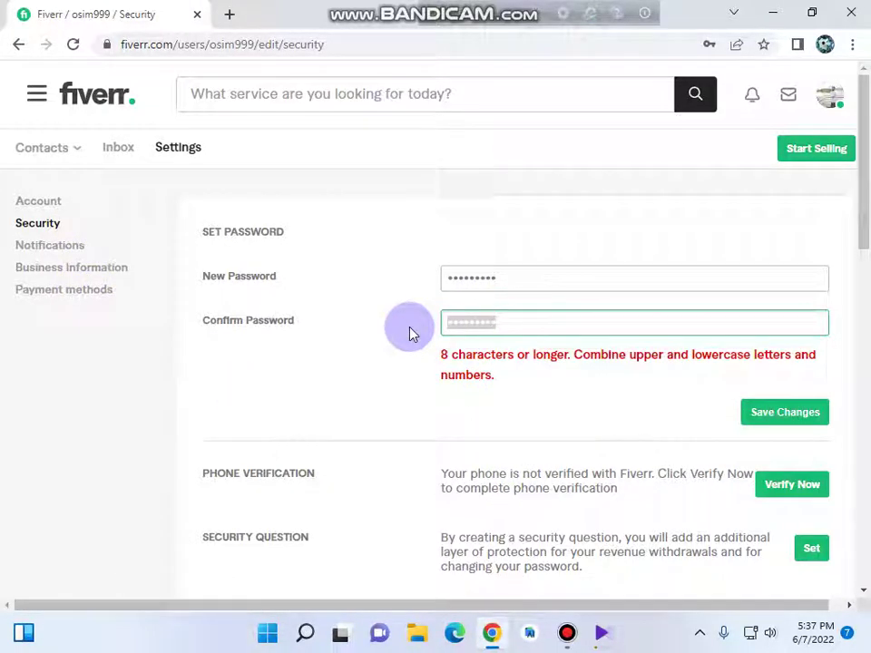
type("••••")
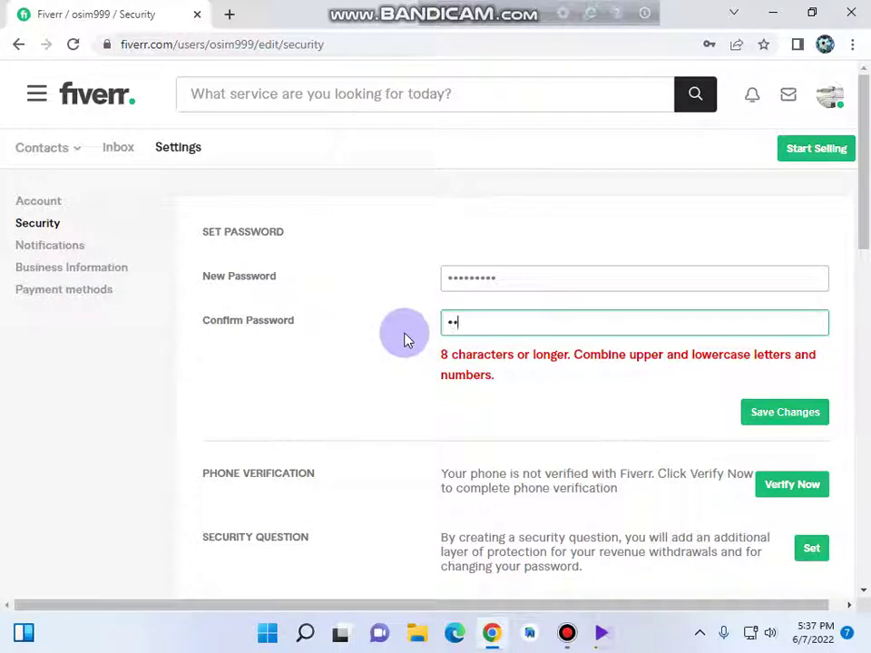
type("•••••")
left_click(786, 416)
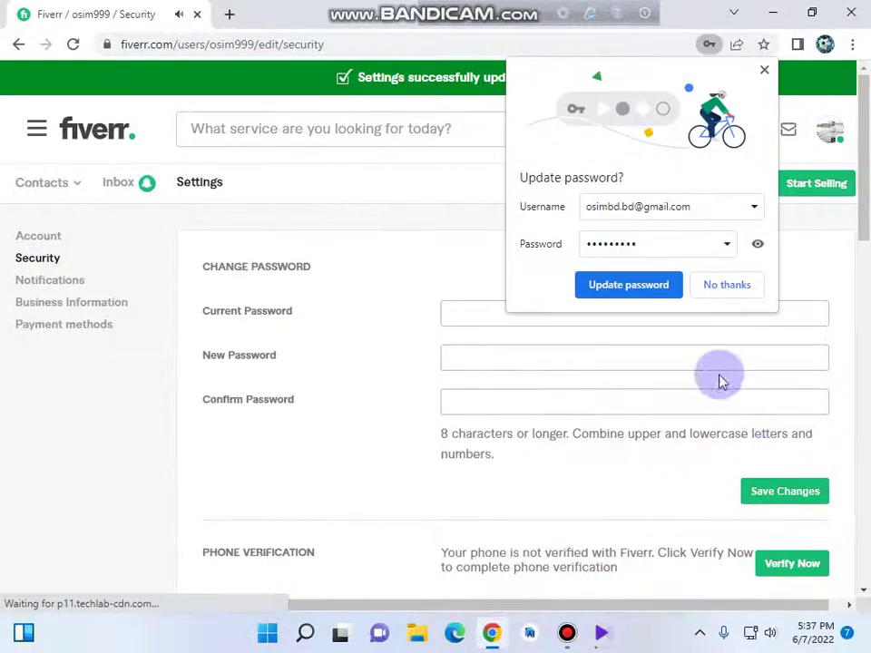
left_click(651, 293)
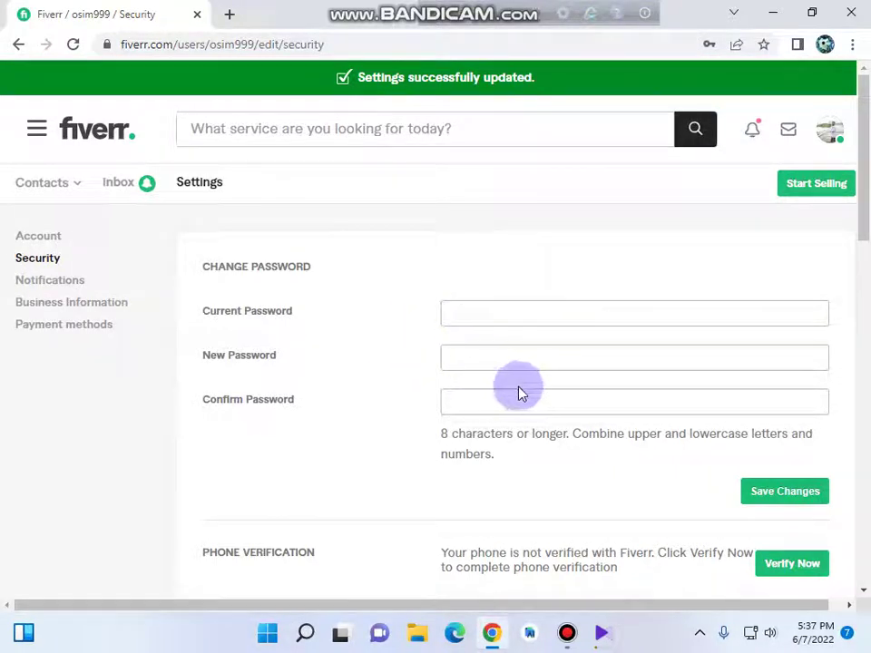
scroll(558, 390, "down", 1)
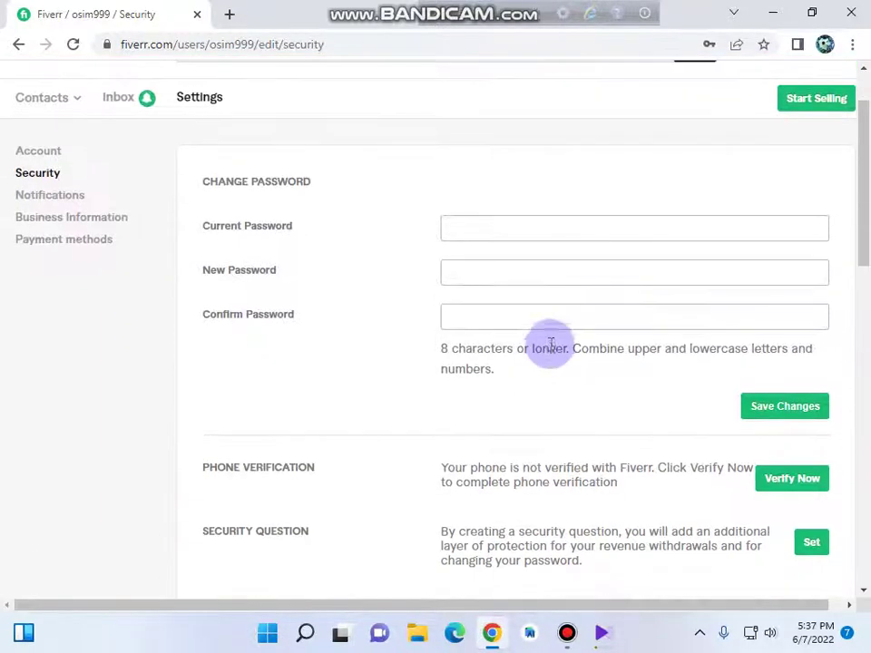
scroll(533, 338, "down", 1)
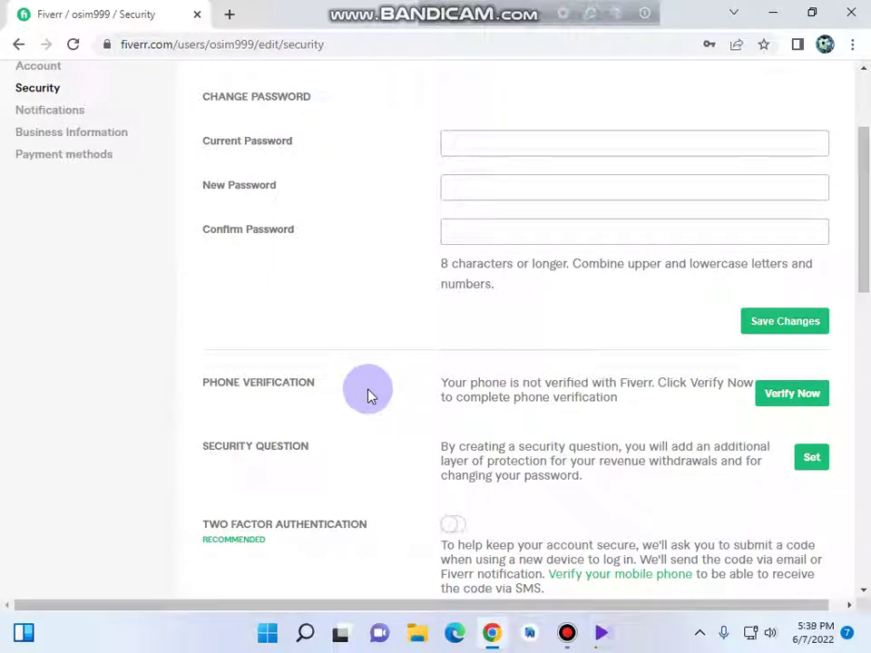
Start phone verification and confirm Bangladesh is selected as the country
left_click(791, 396)
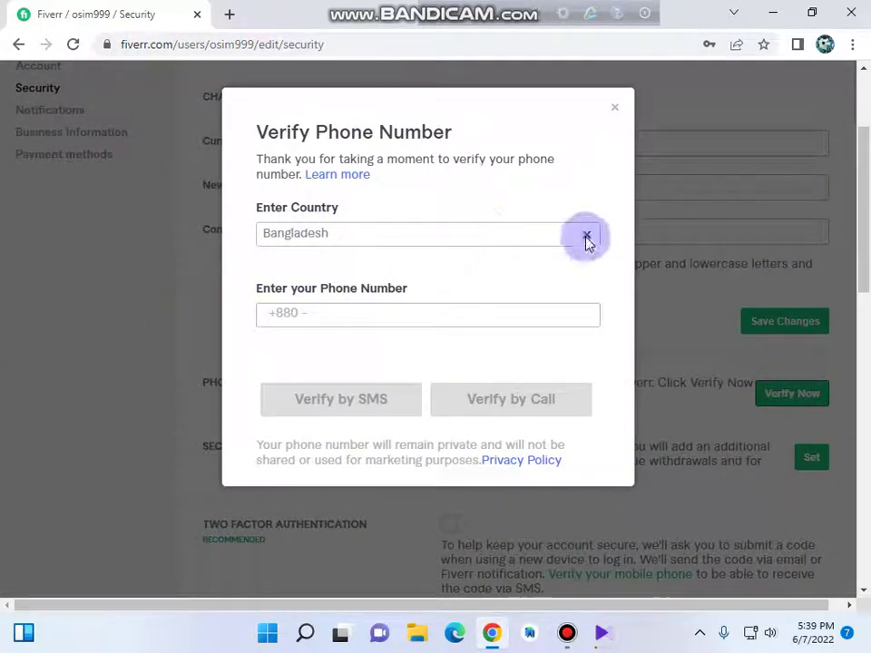
left_click(493, 317)
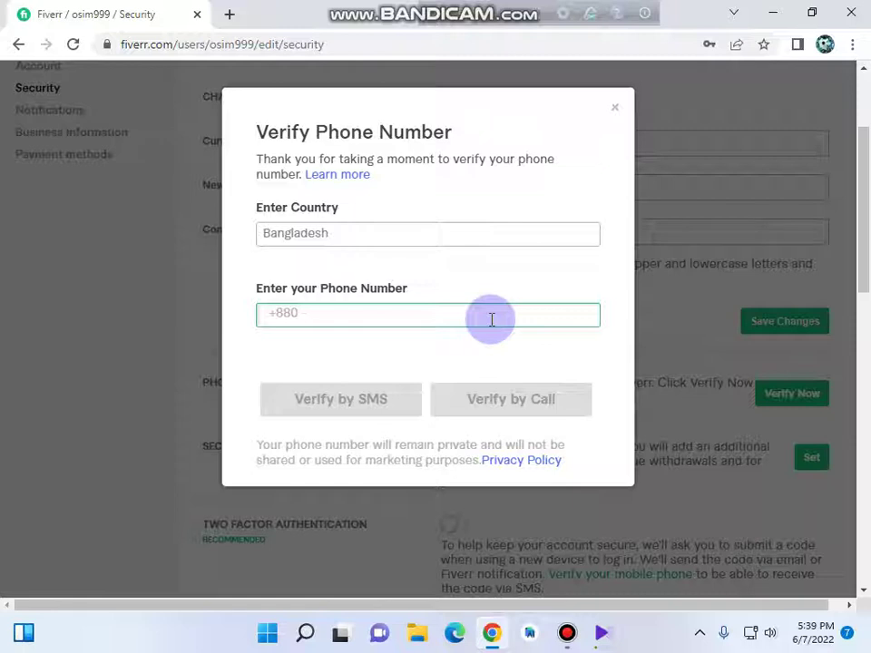
left_click(465, 305)
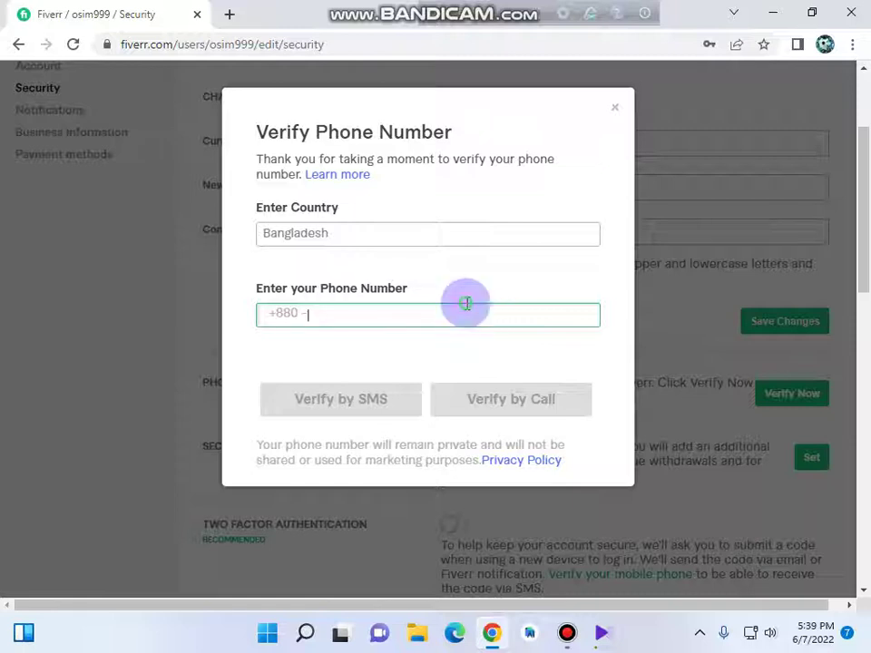
left_click(468, 311)
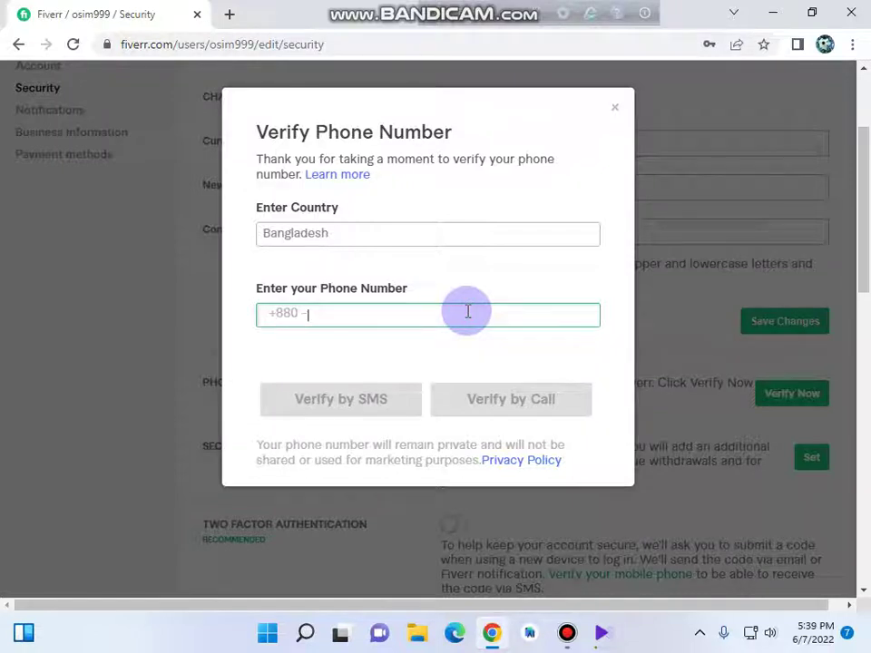
triple_click(529, 142)
left_click(529, 142)
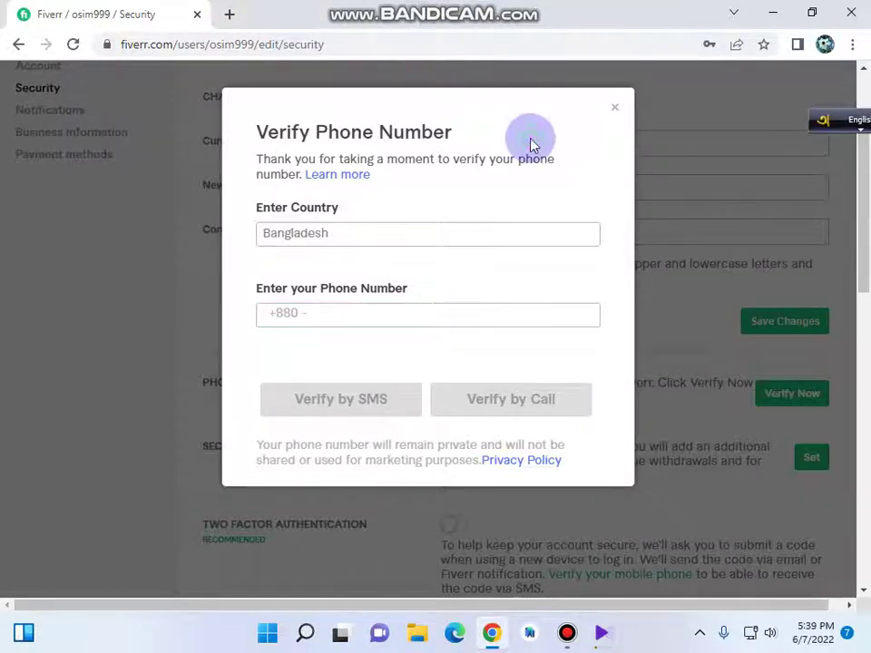
left_click(453, 227)
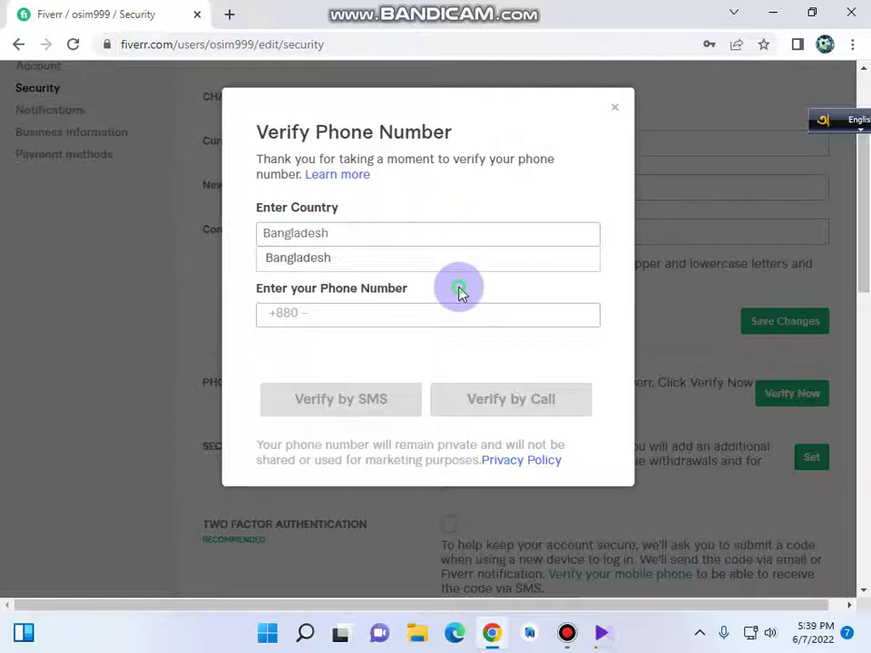
left_click(454, 317)
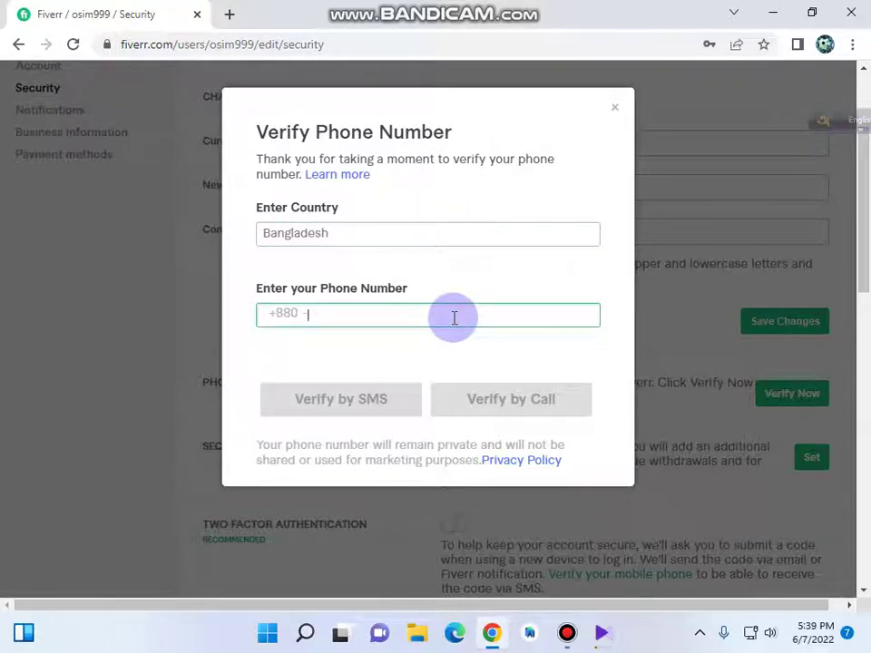
Enter the mobile number after the +880 prefix, correcting a mistyped start
type("77")
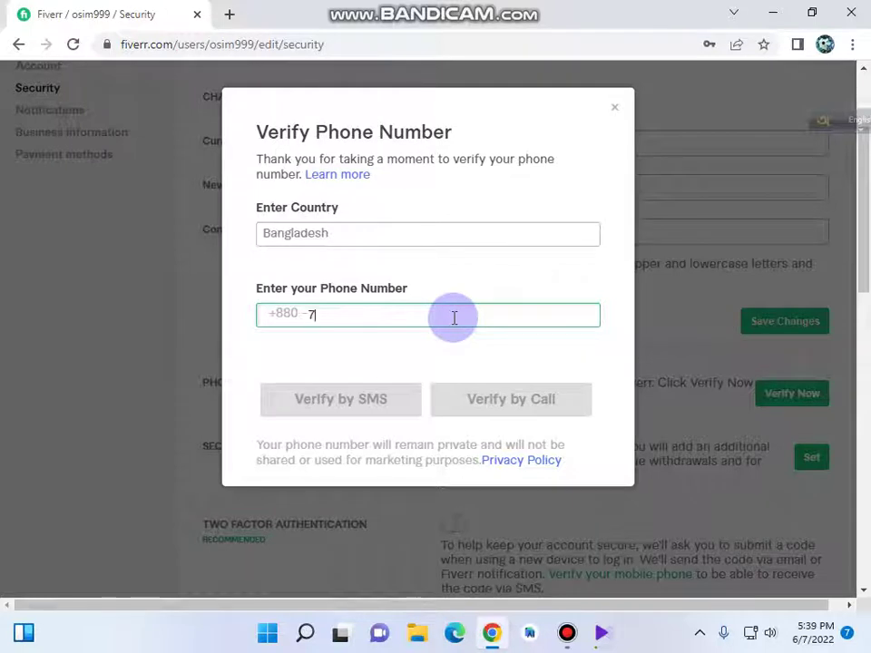
key("BackSpace")
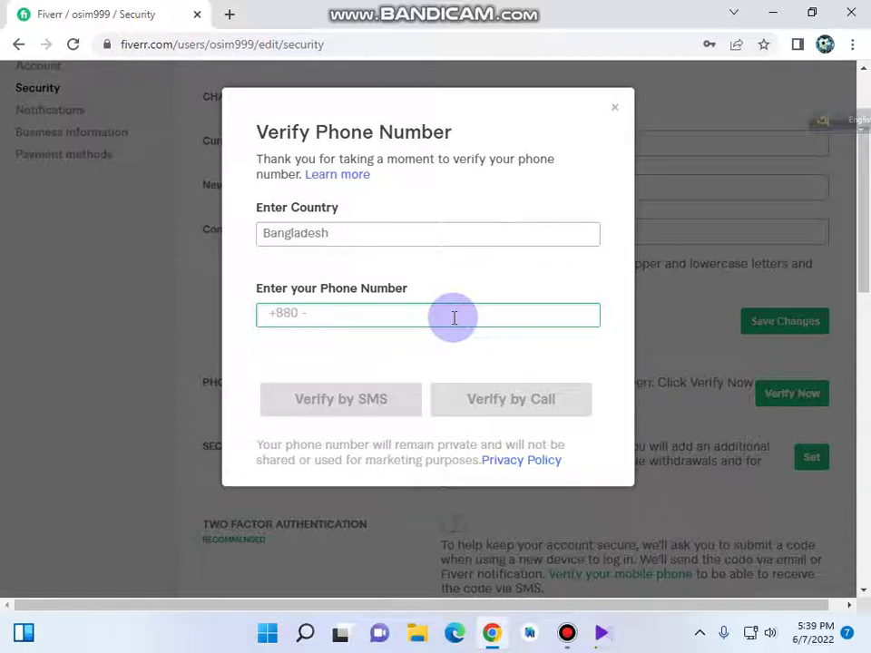
key("BackSpace")
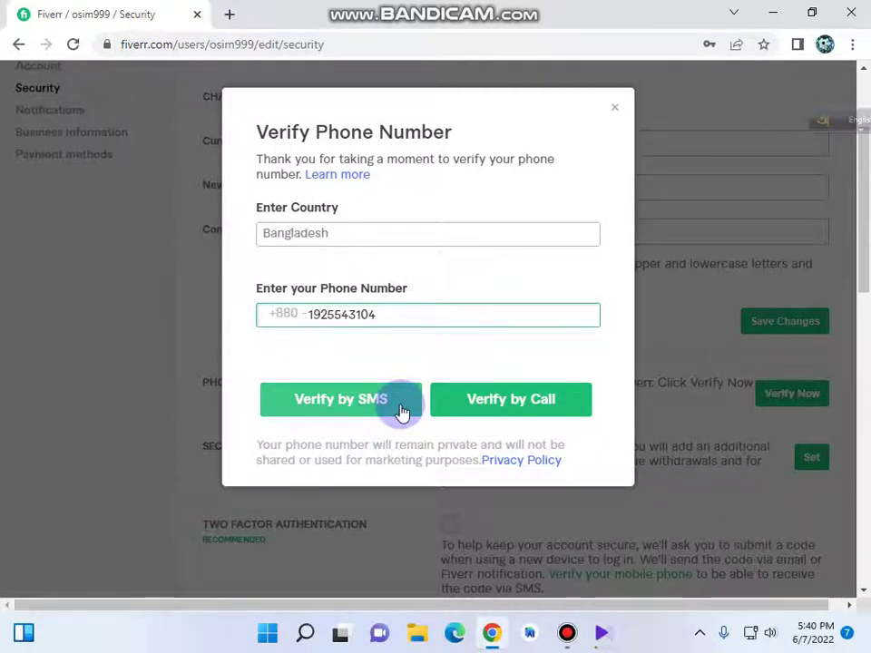
Request an SMS code, enter the received four-digit code, and submit it
left_click(459, 409)
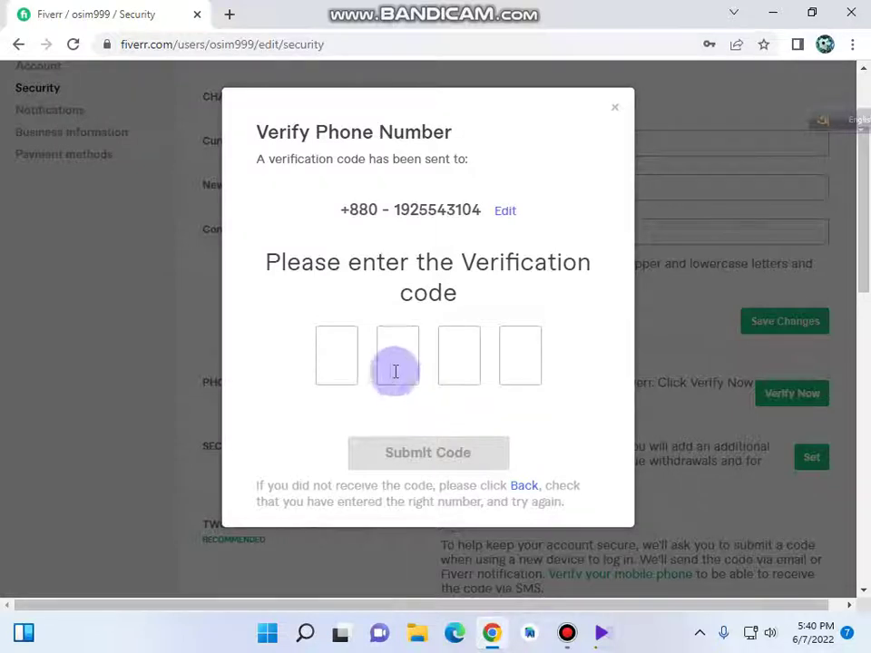
left_click(339, 359)
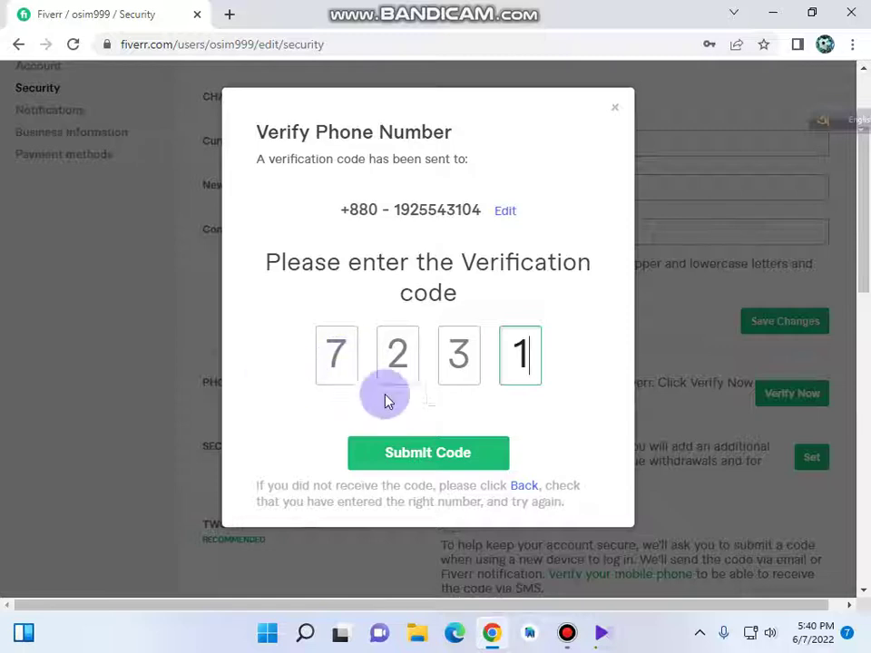
left_click(445, 459)
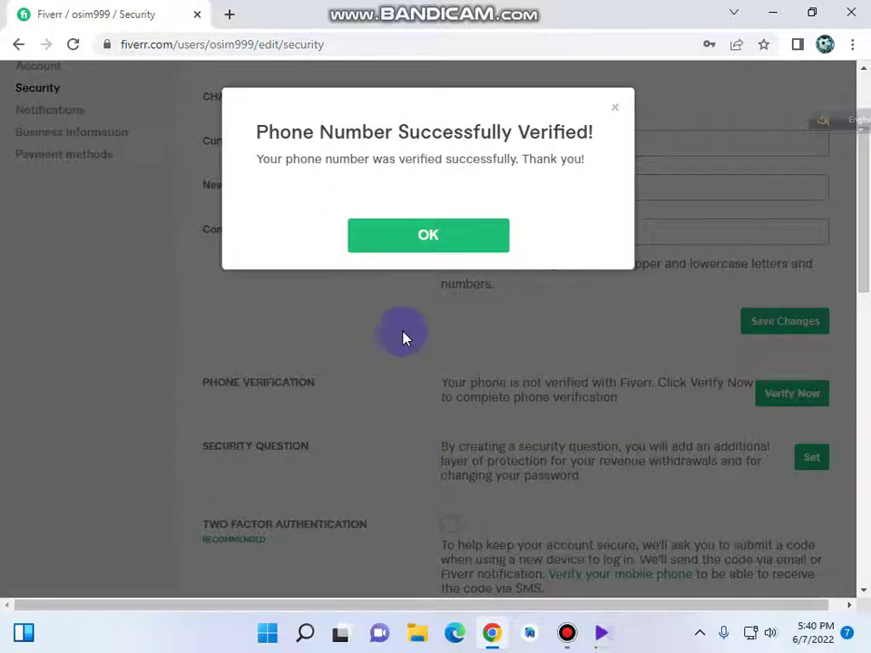
Set the security question 'In what city did your parents meet?' with the autofilled answer and finish
left_click(424, 233)
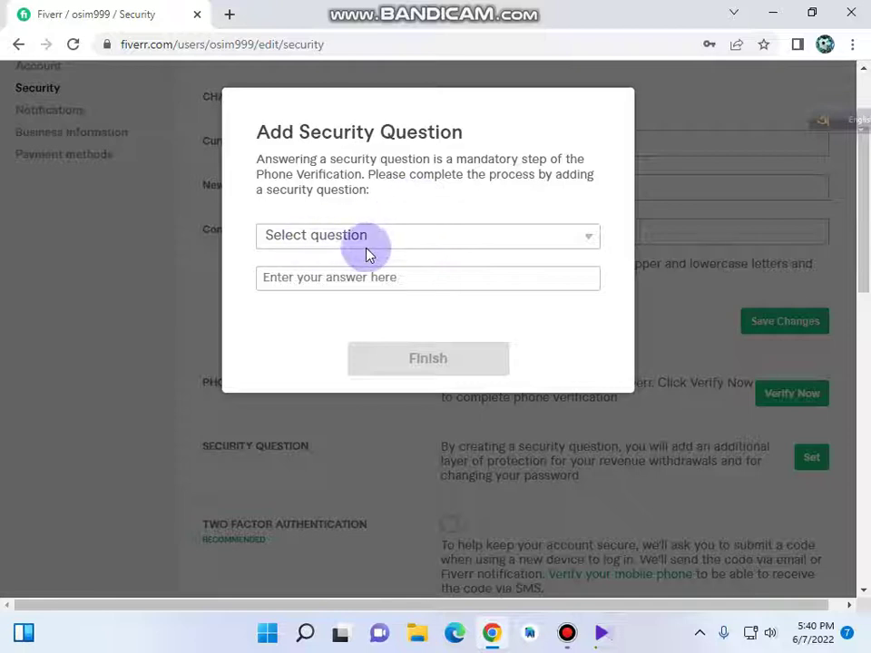
left_click(585, 236)
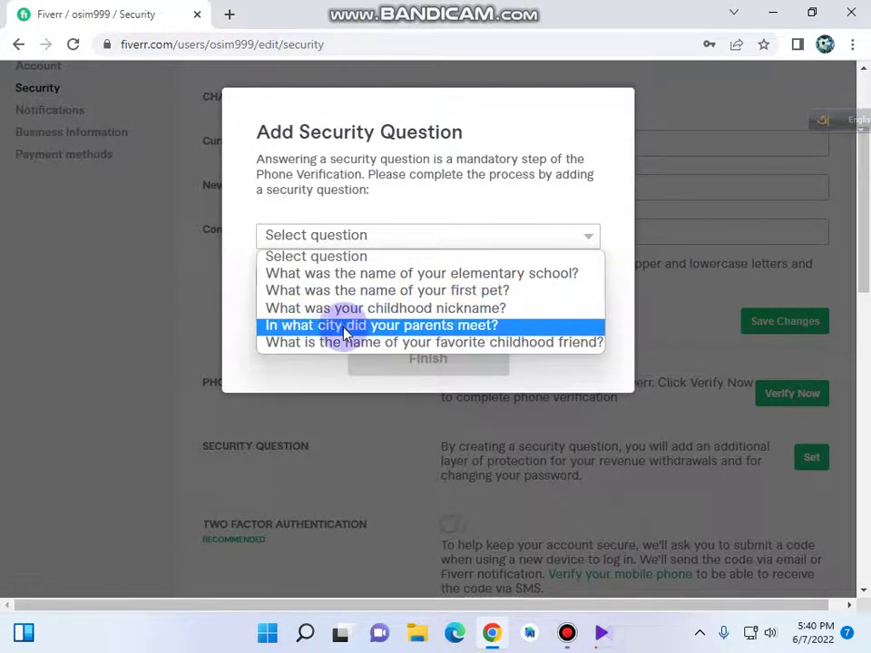
left_click(450, 327)
left_click(449, 285)
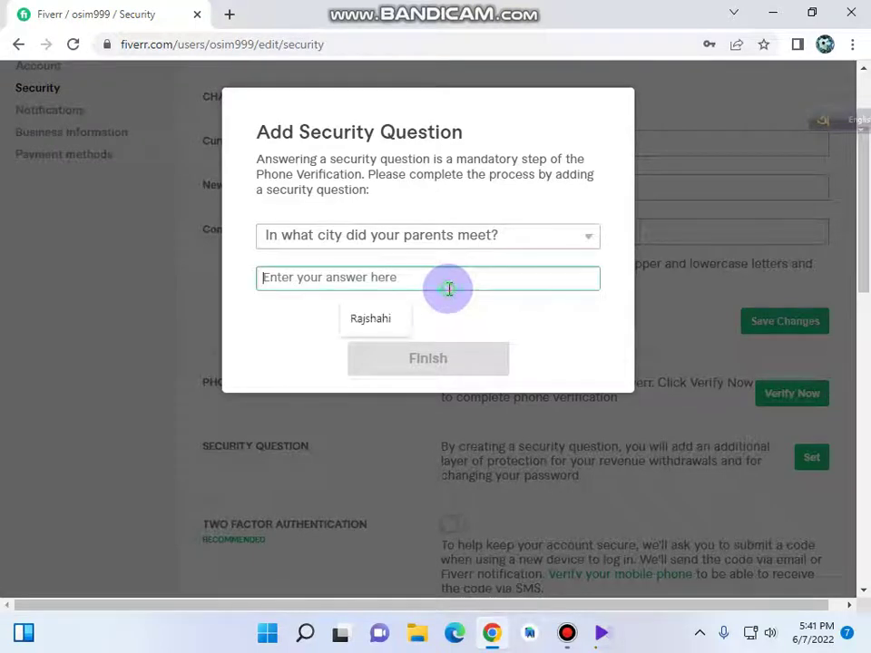
left_click(393, 325)
left_click(445, 358)
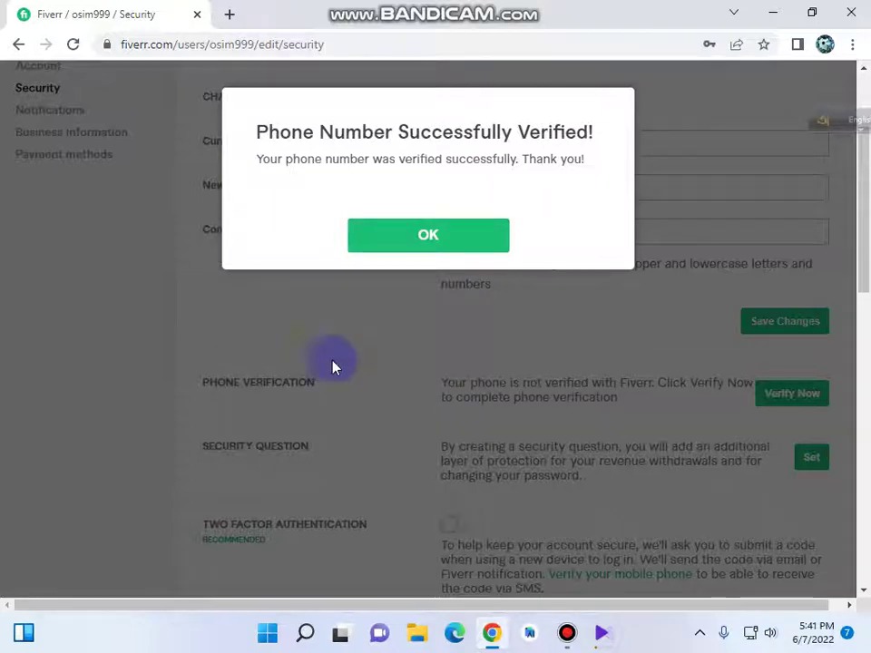
left_click(467, 237)
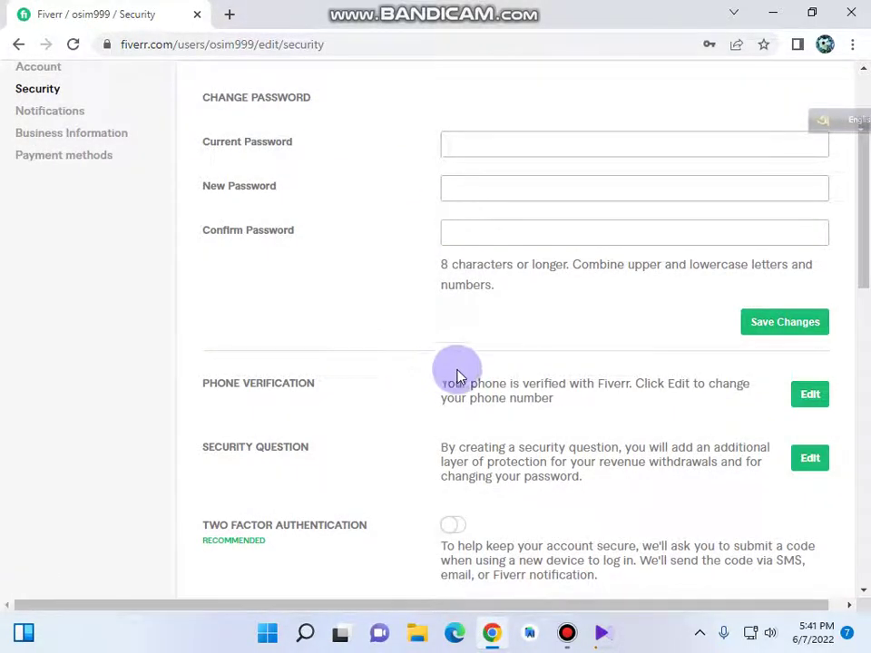
Switch on the Two Factor Authentication toggle in Security settings
scroll(588, 292, "up", 1)
scroll(589, 246, "down", 1)
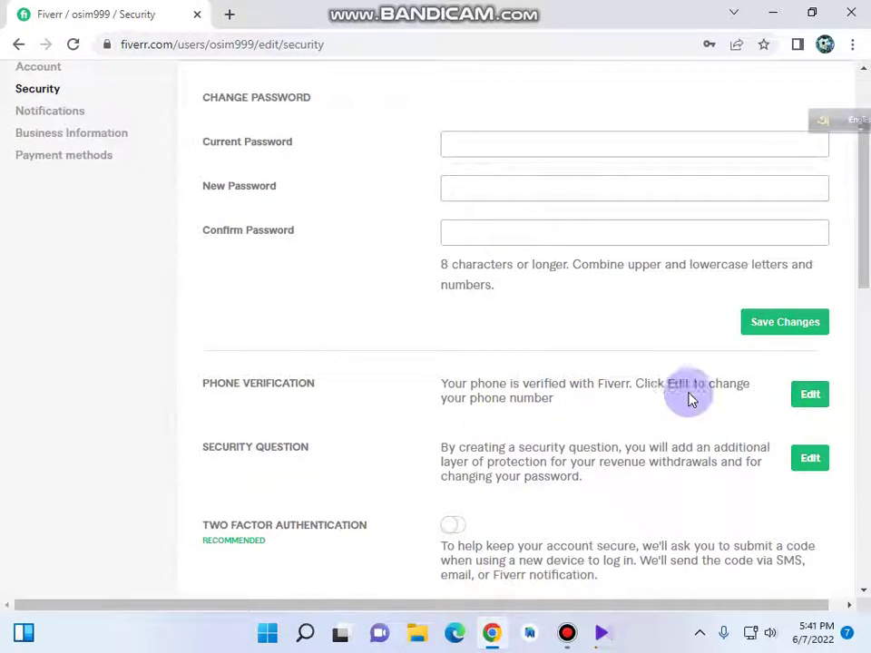
scroll(777, 416, "down", 1)
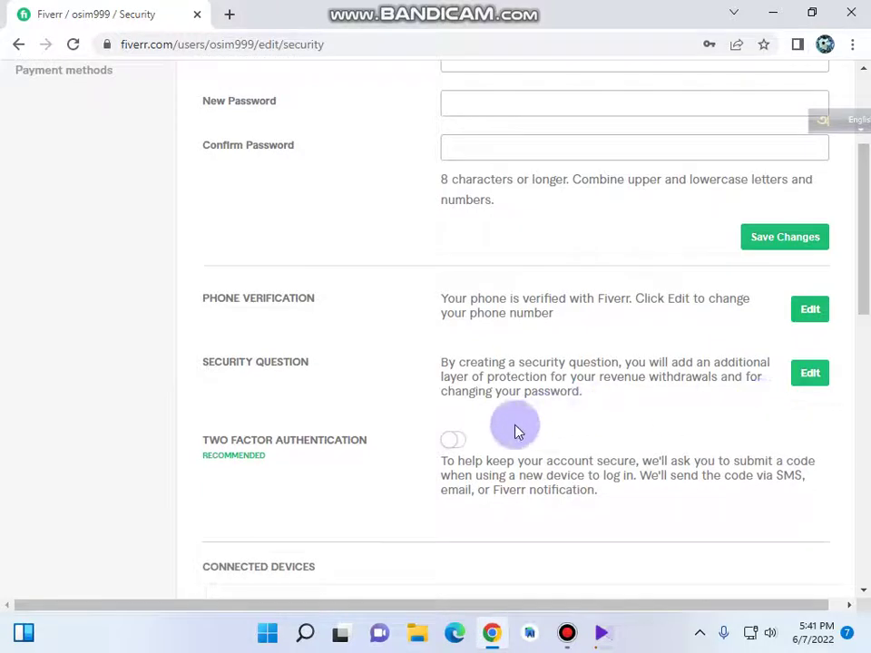
left_click(453, 442)
Review the two Chrome 102 Windows sessions listed under Connected Devices
scroll(454, 445, "down", 2)
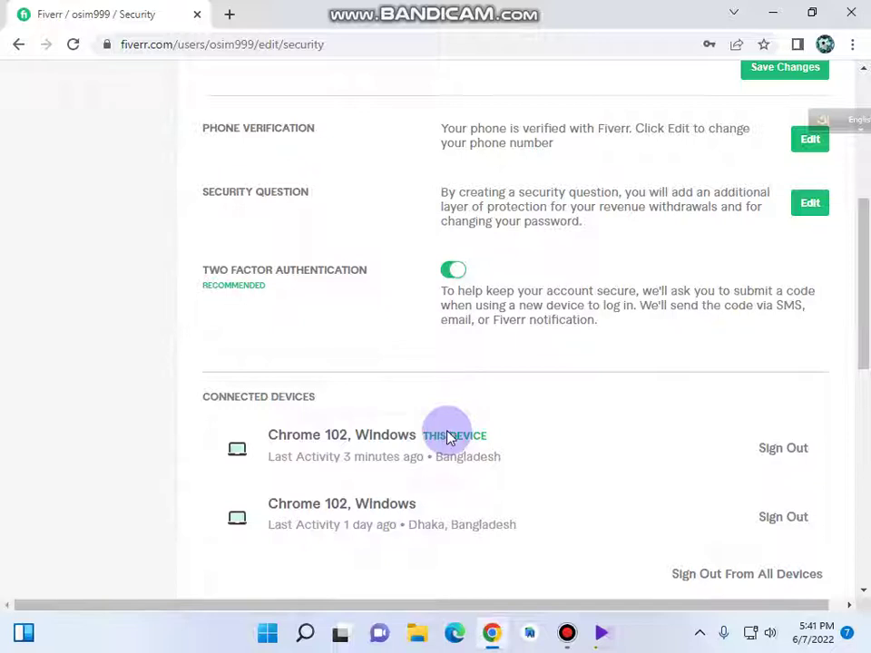
scroll(242, 333, "down", 1)
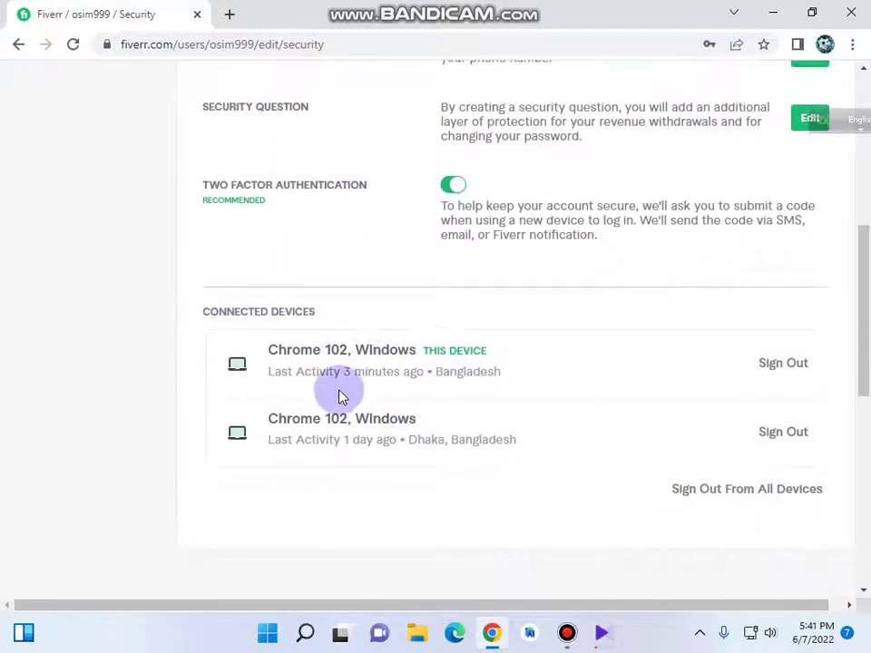
left_click_drag(342, 372, 474, 369)
left_click(359, 461)
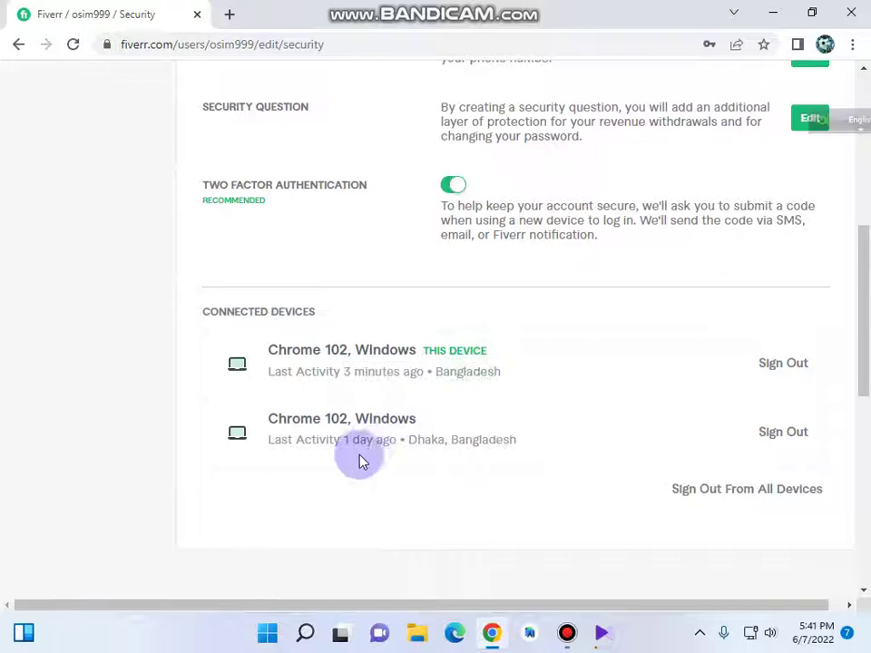
left_click_drag(335, 443, 418, 439)
left_click(536, 451)
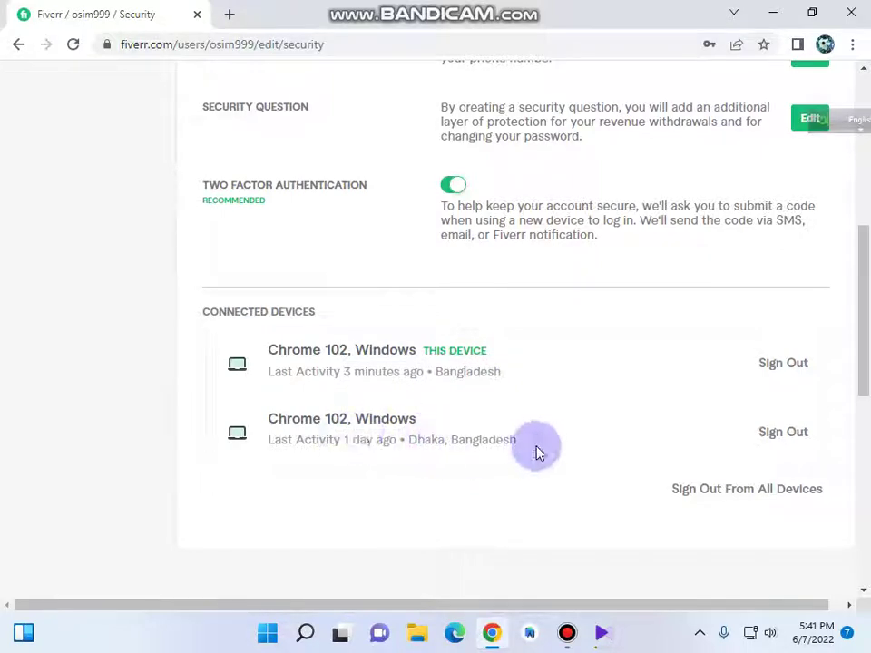
scroll(589, 428, "up", 5)
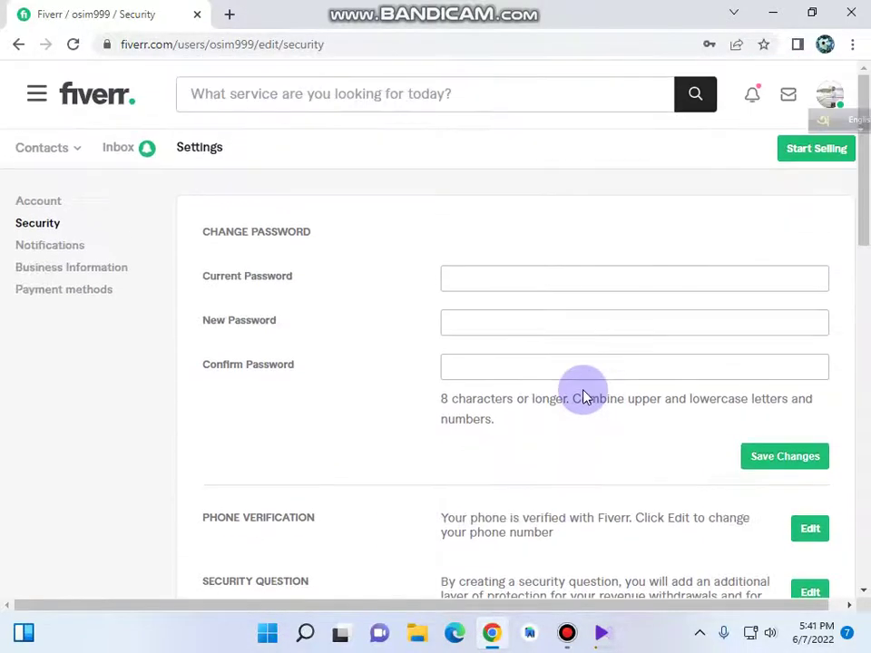
Try saving the password section with no new password, then go to Notifications settings
scroll(653, 340, "down", 2)
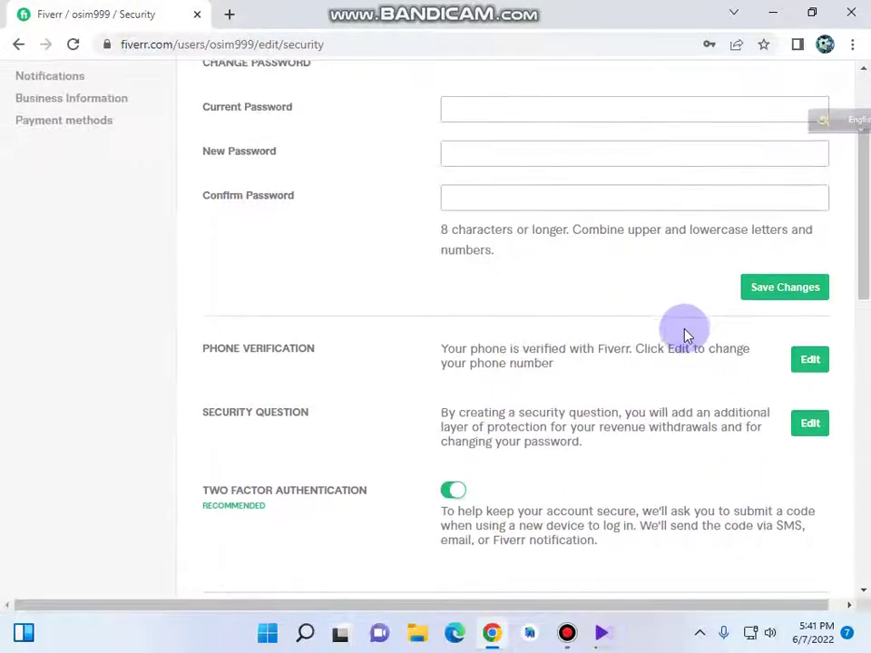
scroll(771, 372, "up", 1)
left_click(797, 374)
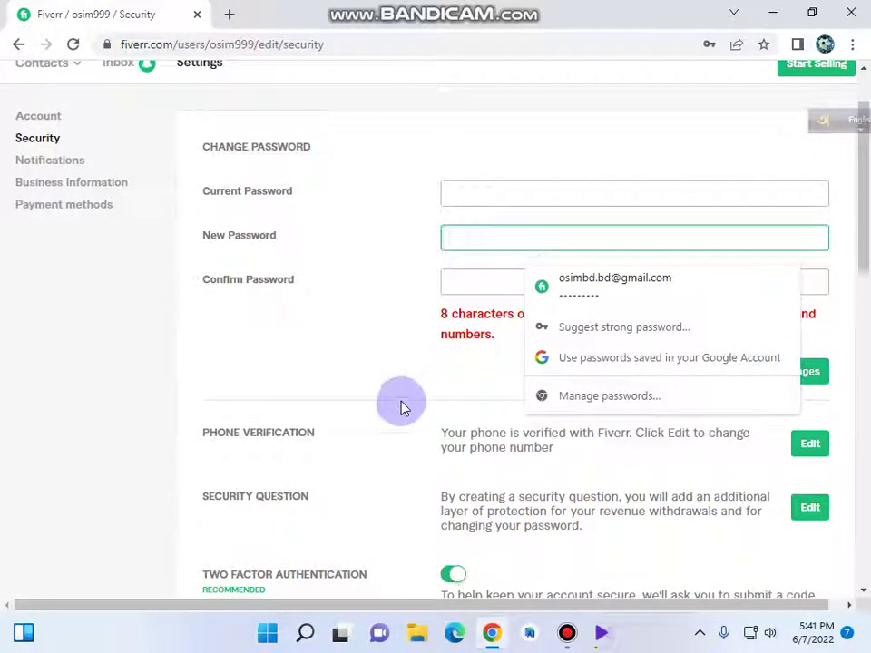
left_click(408, 373)
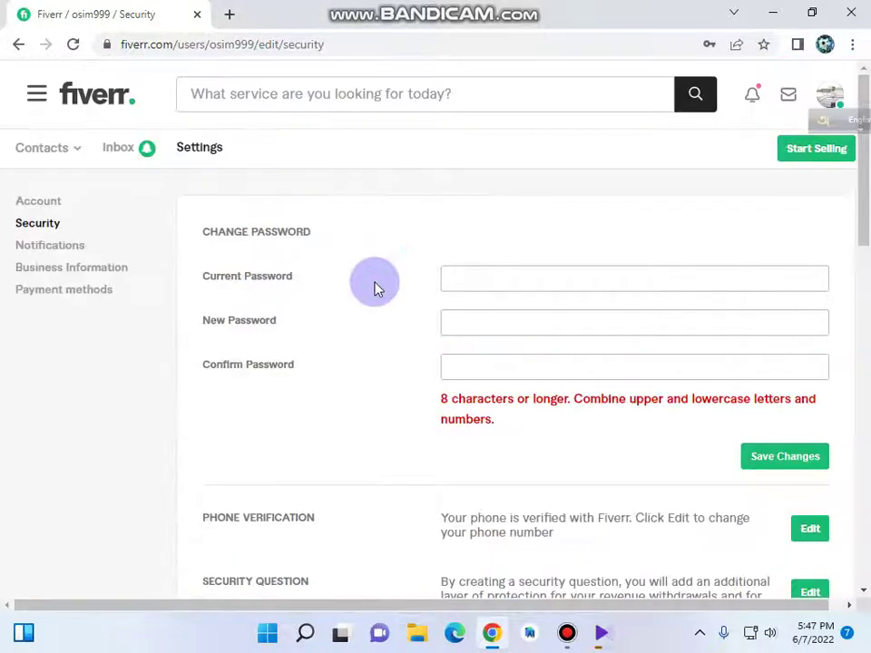
left_click(361, 284)
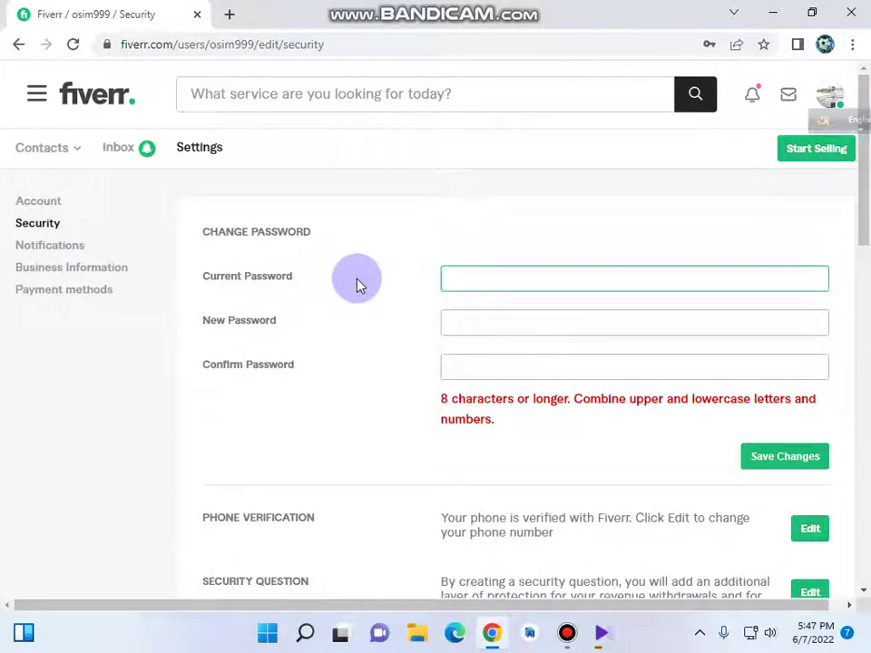
left_click(52, 246)
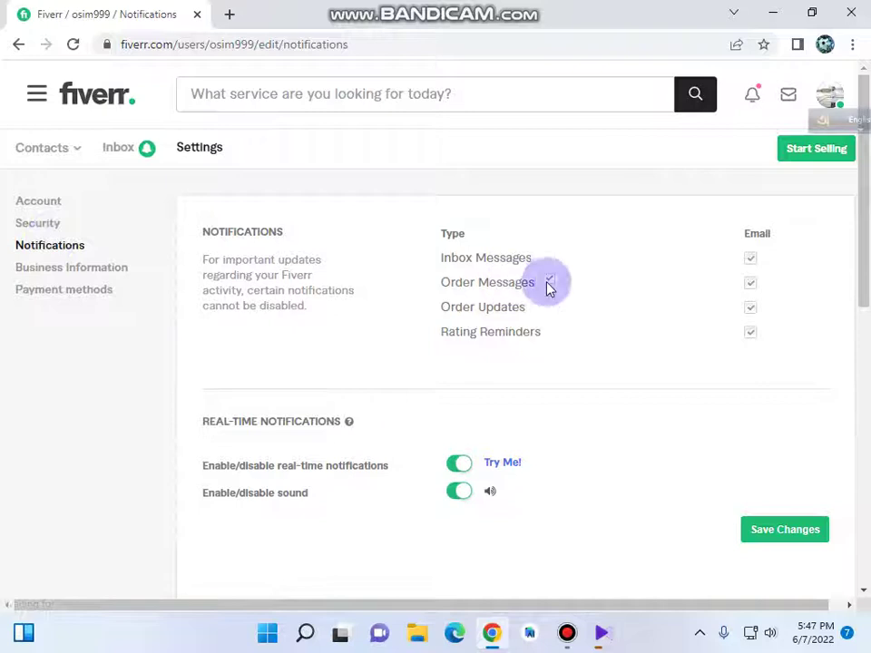
Turn Inbox Messages emails off and back on, test the sound, and save notification settings
left_click(750, 260)
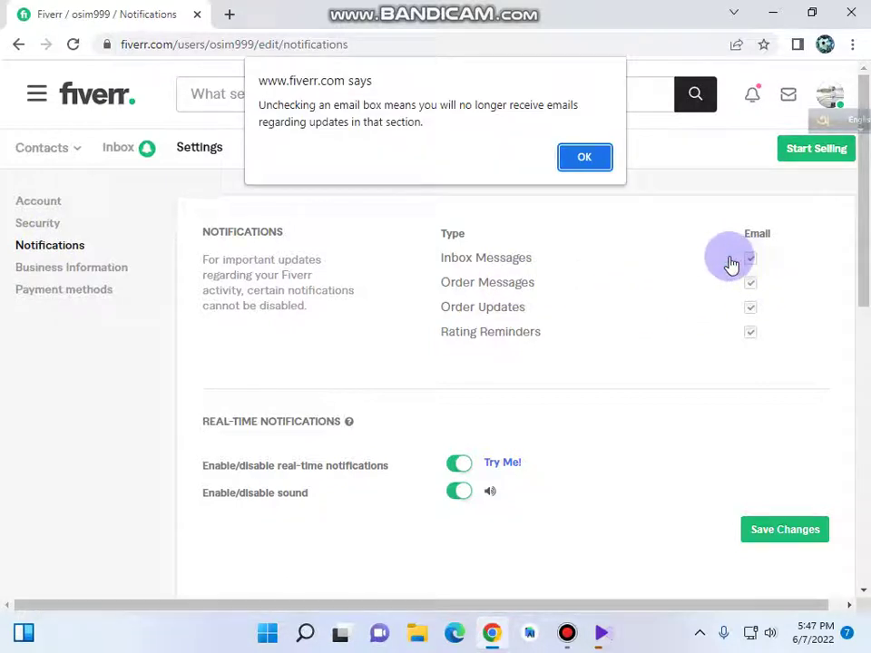
left_click(584, 153)
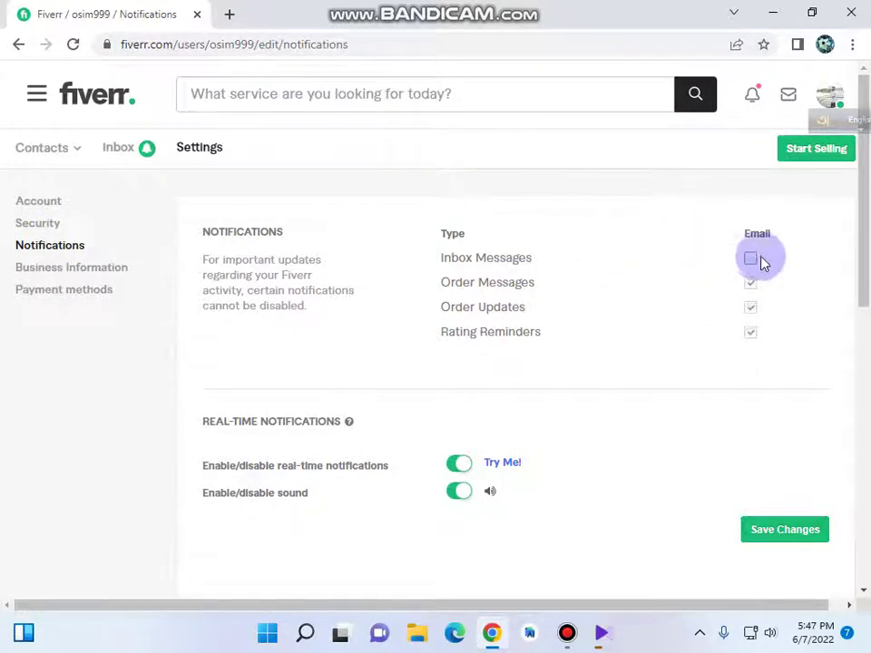
left_click(749, 260)
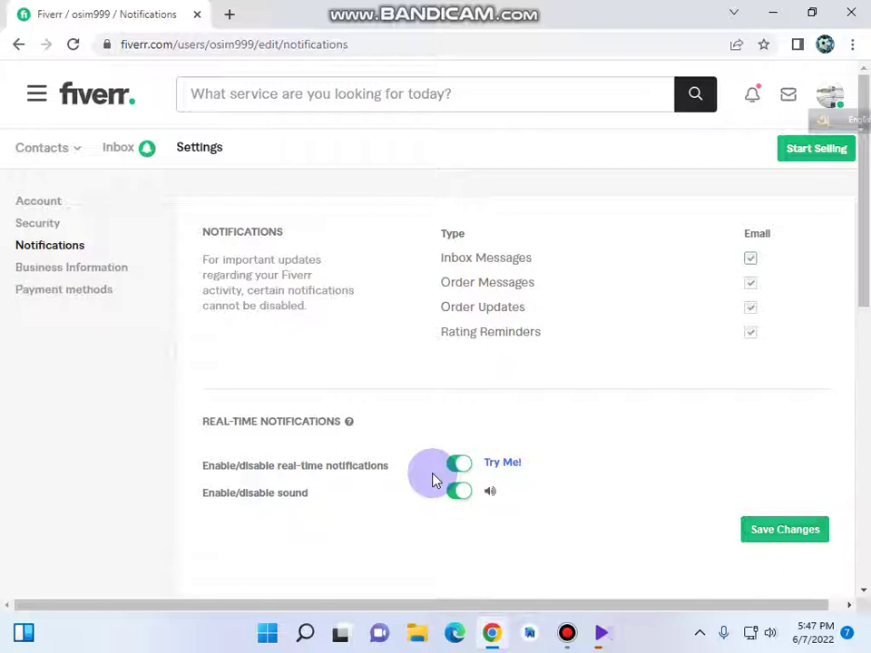
left_click(491, 491)
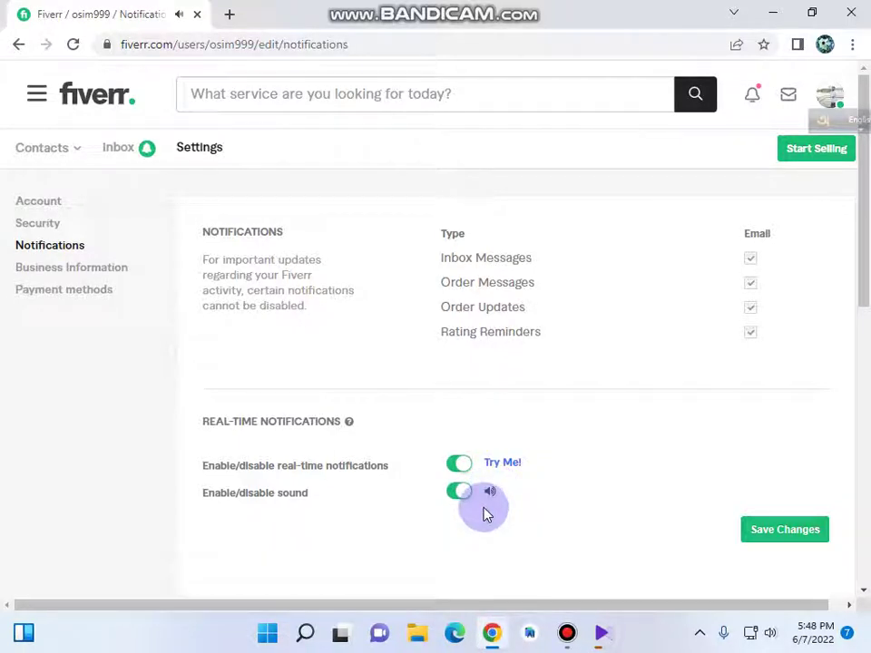
left_click(760, 533)
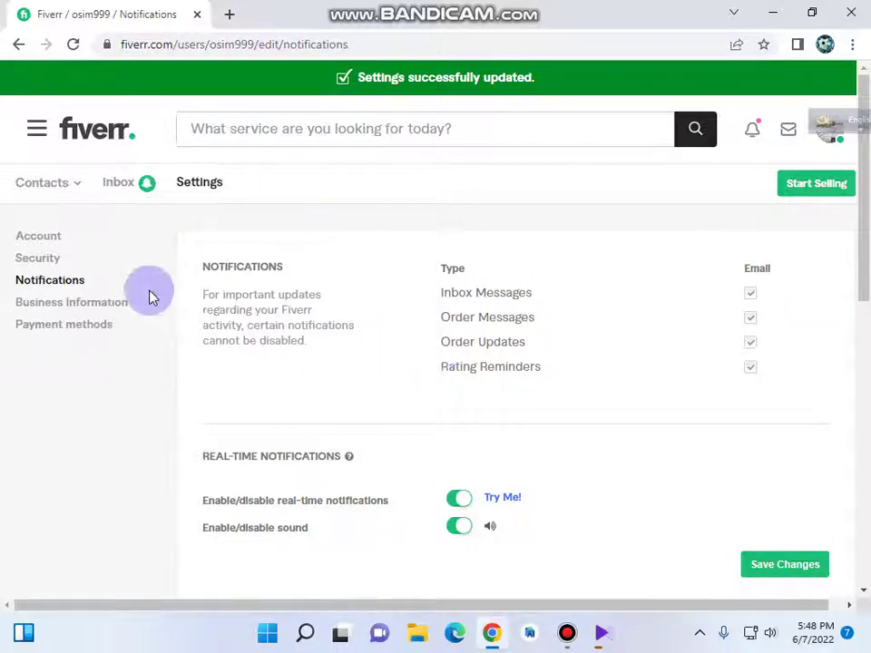
left_click(98, 313)
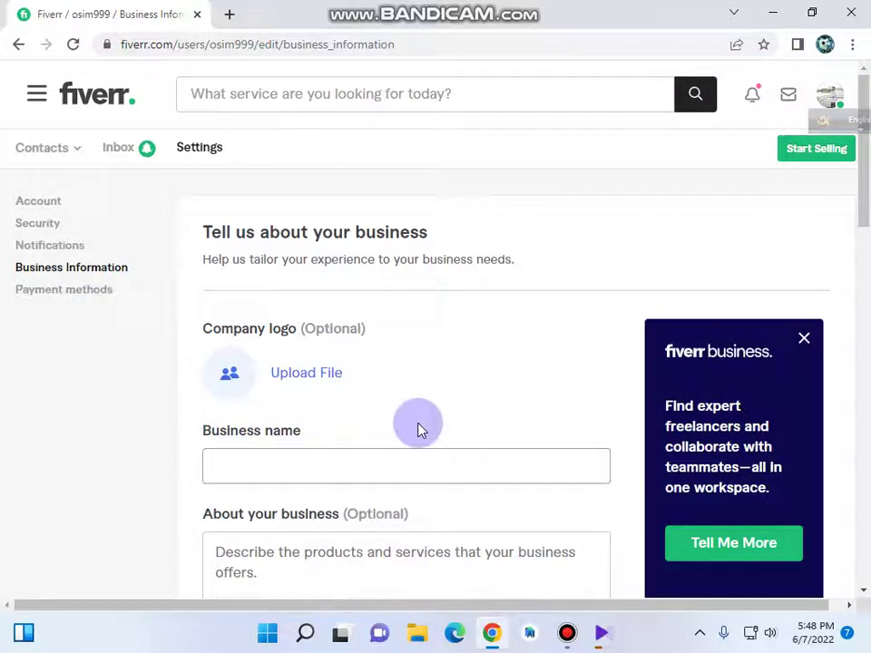
Enter 'Signature' as the business name, fixing the typos along the way
scroll(418, 430, "down", 3)
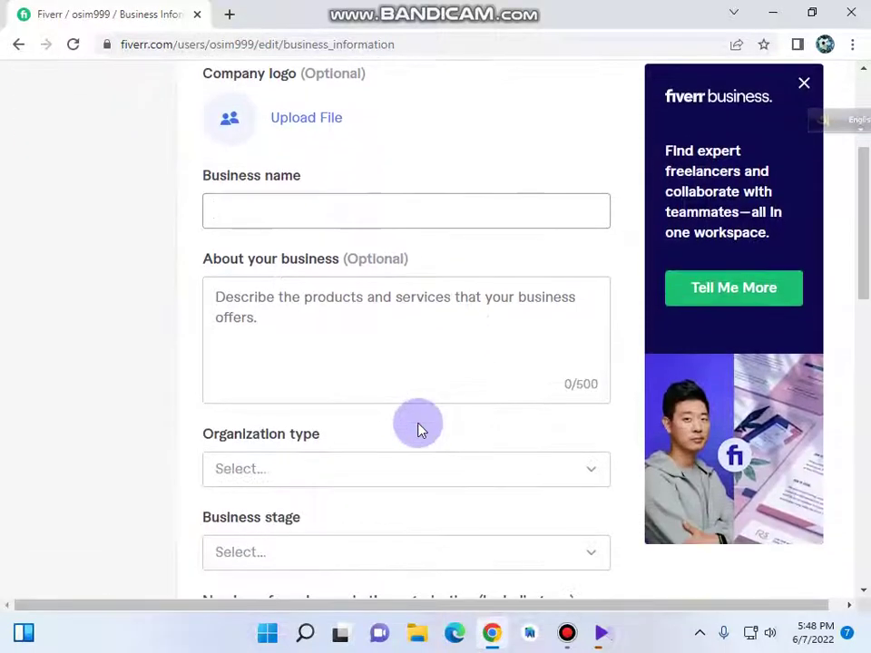
scroll(410, 404, "down", 1)
scroll(408, 394, "up", 4)
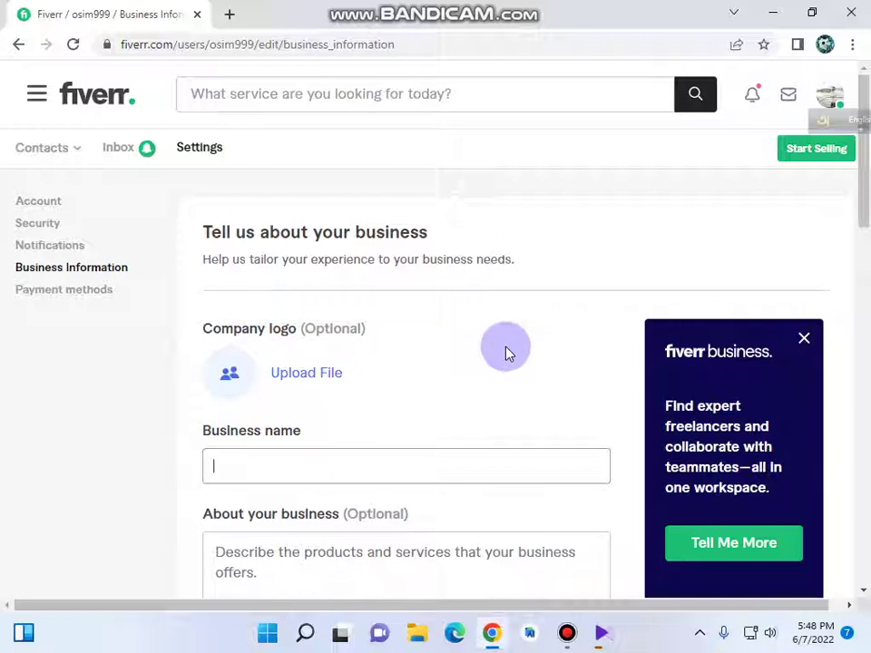
type("Sl")
type("gnsut")
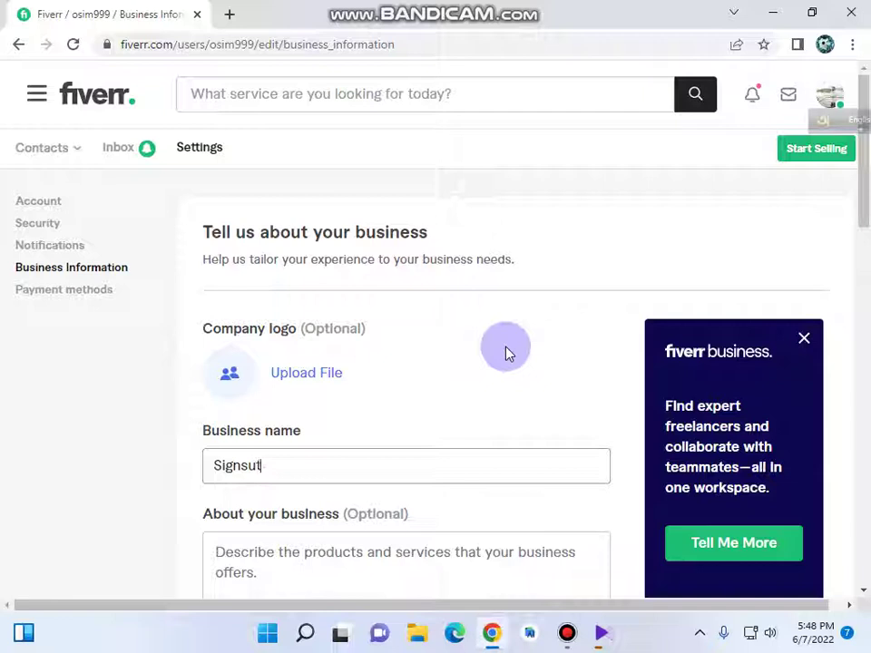
key("BackSpace")
key("BackSpace")
type("ature R")
key("BackSpace")
type("R")
key("BackSpace")
type("Te")
key("BackSpace")
key("BackSpace")
key("BackSpace")
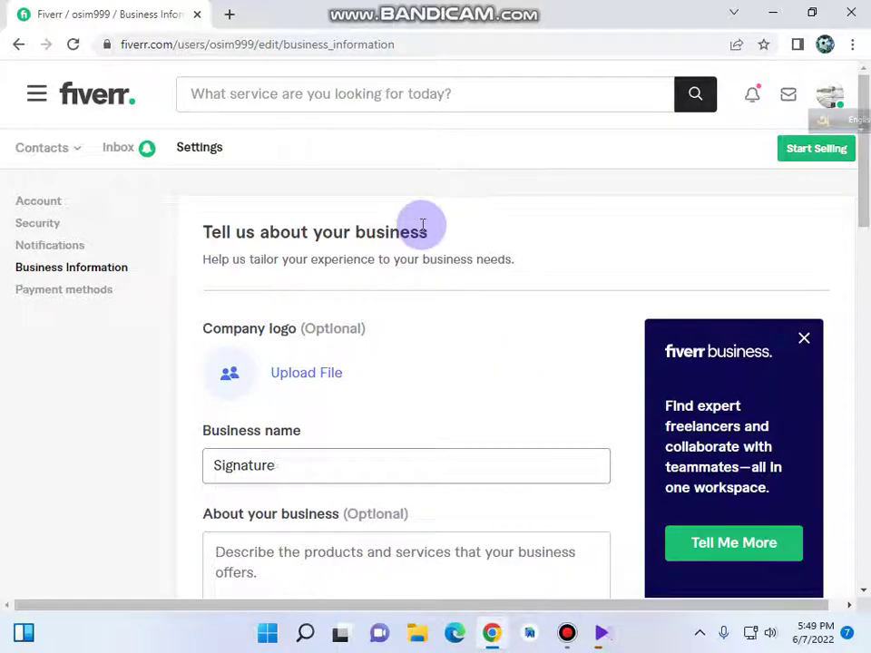
left_click(408, 377)
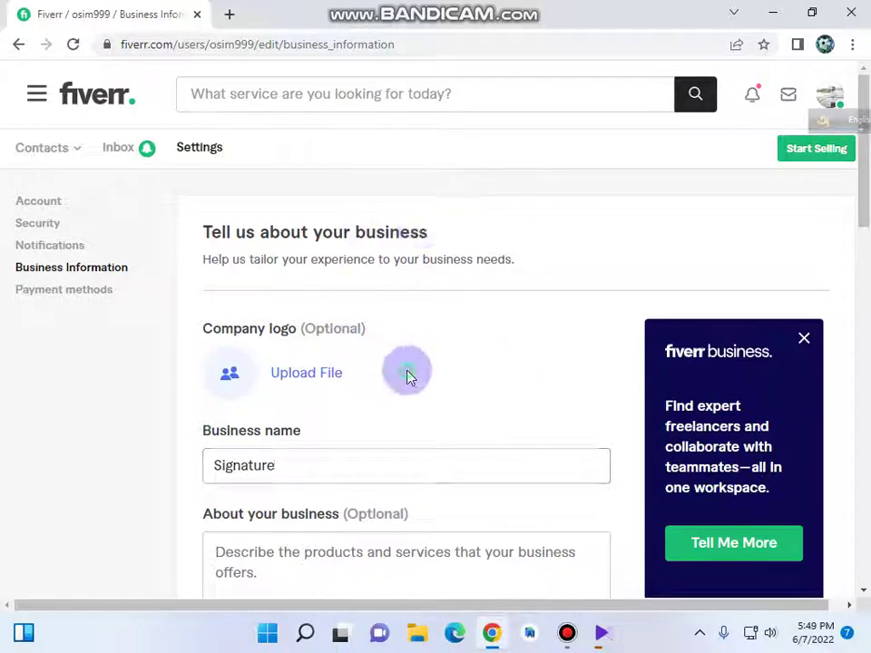
View the Payment methods settings, which list no saved methods, and reload the page
left_click(83, 289)
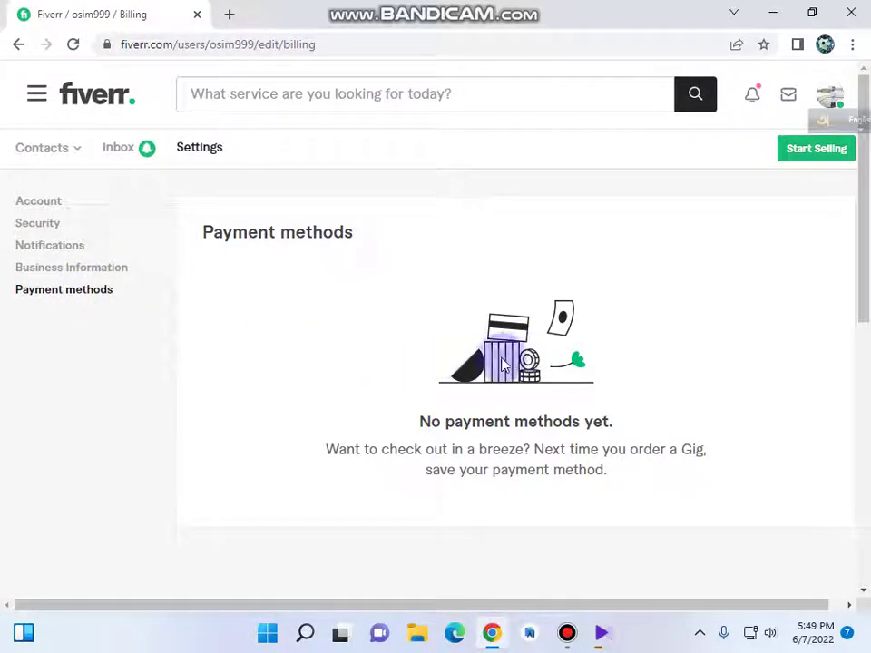
scroll(496, 439, "down", 3)
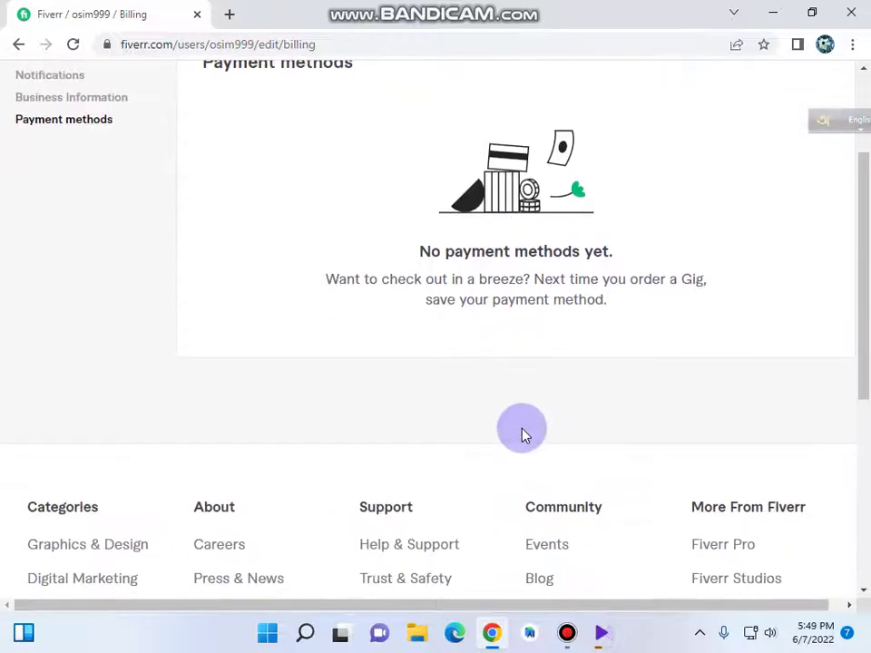
scroll(548, 412, "up", 3)
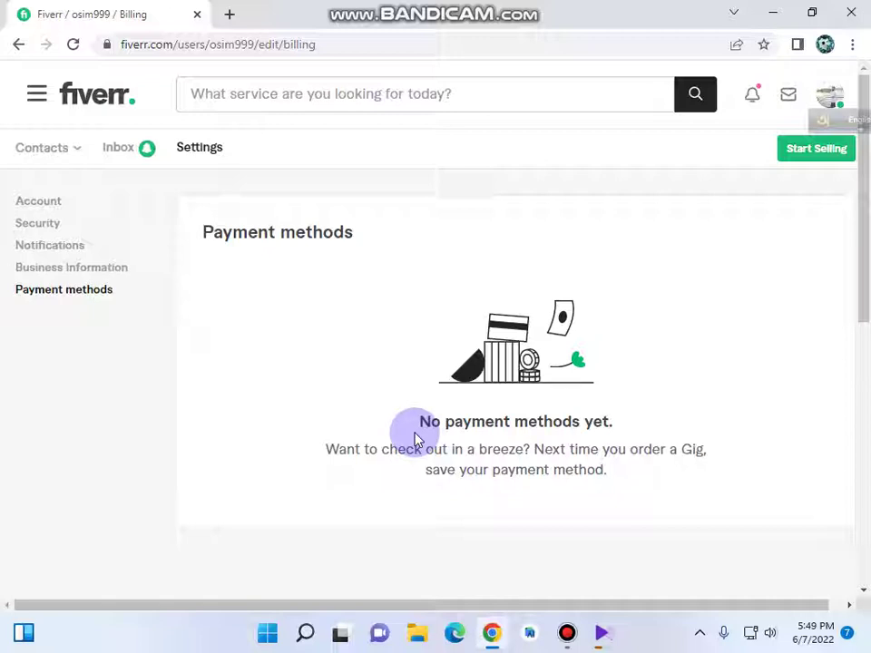
left_click(56, 297)
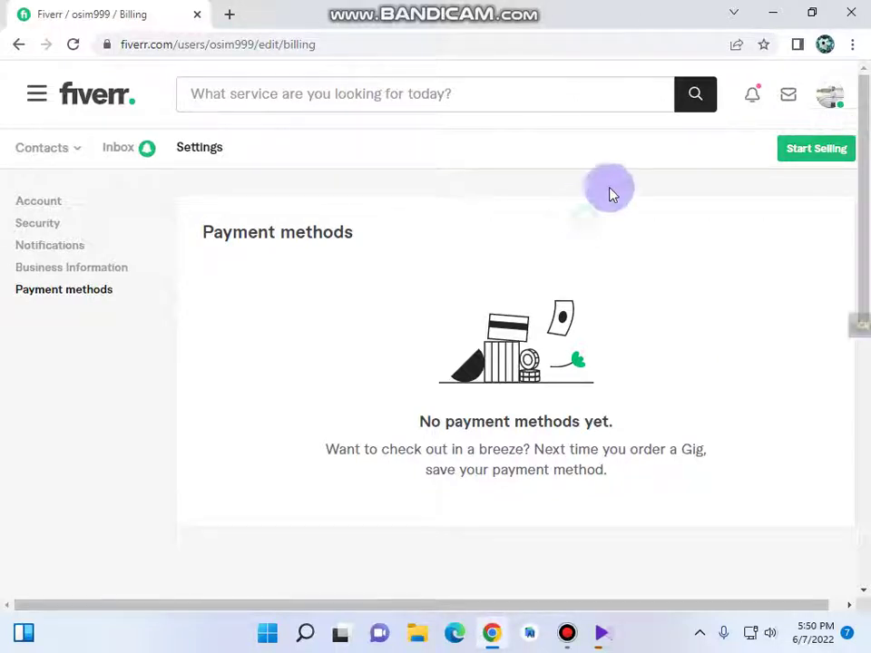
Go to the seller's own profile from the avatar menu and open a new browser tab
left_click(833, 100)
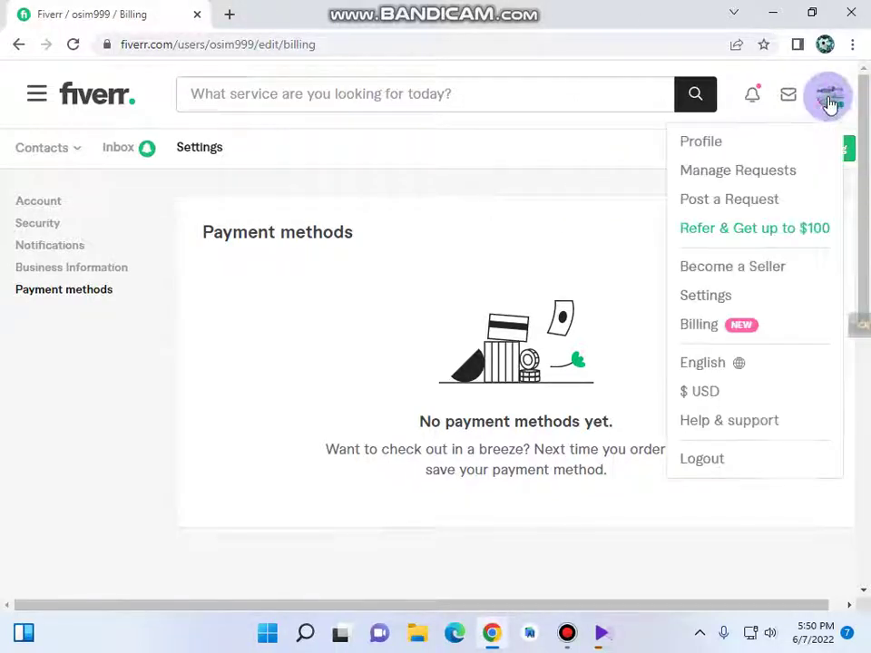
left_click(724, 151)
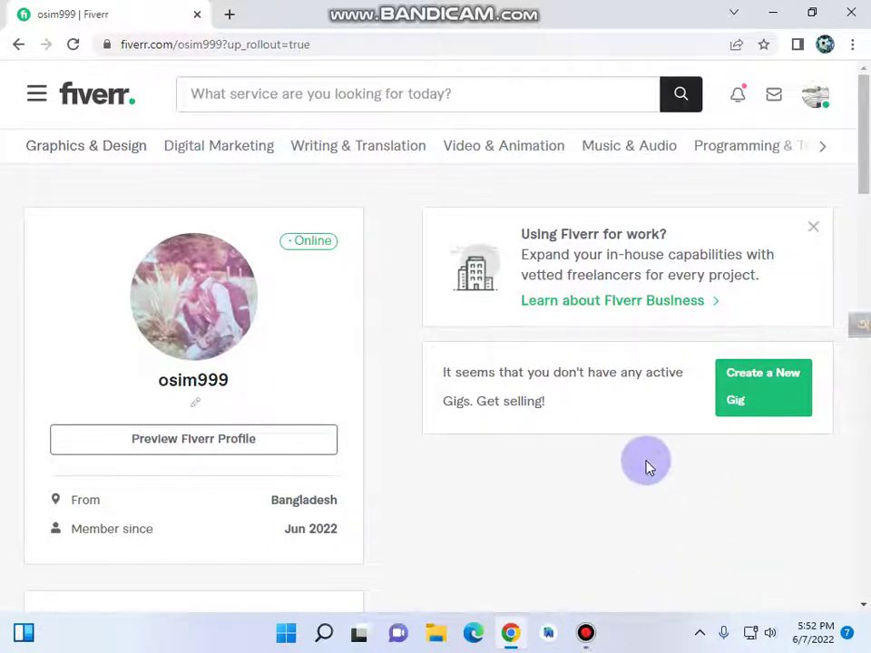
left_click(231, 13)
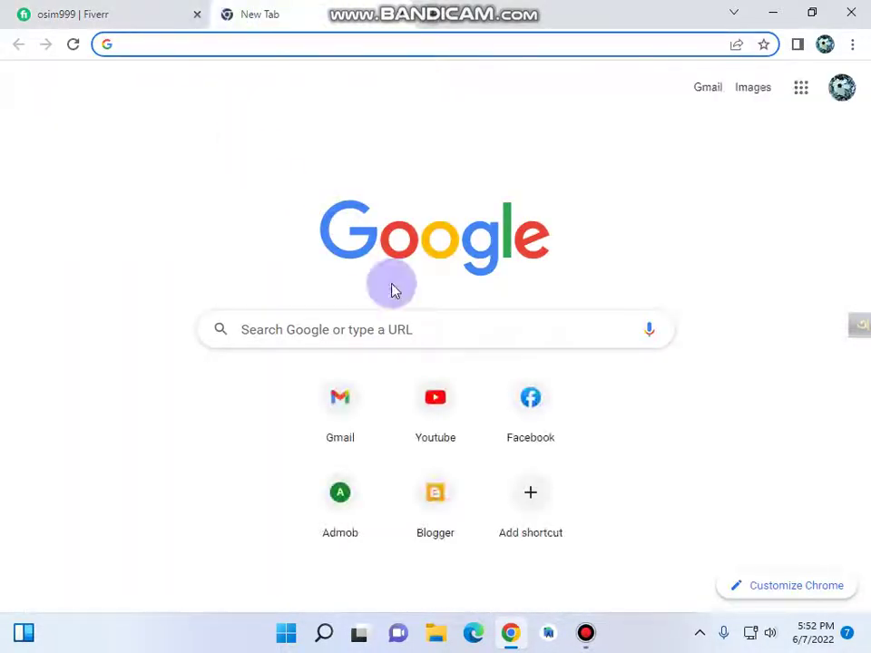
Search Google for 'good looking Girl', correcting typos in the query
left_click(437, 330)
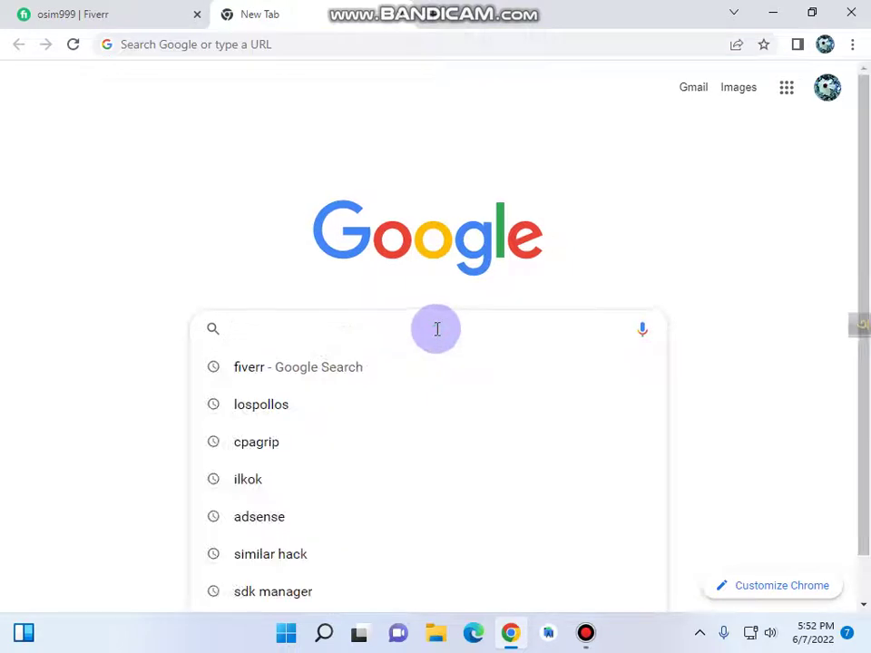
type("goog")
key("BackSpace")
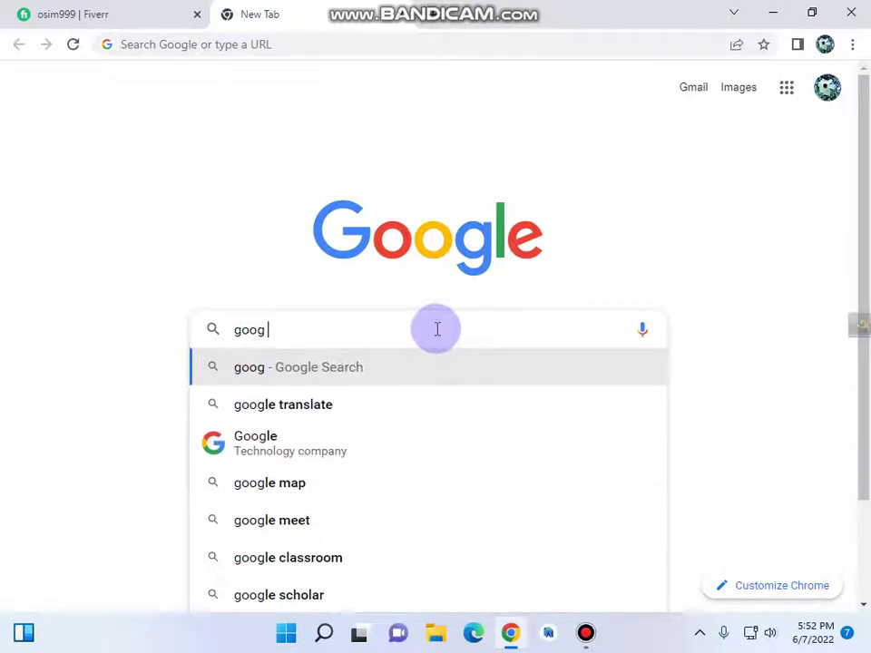
key("BackSpace")
type("d lokk")
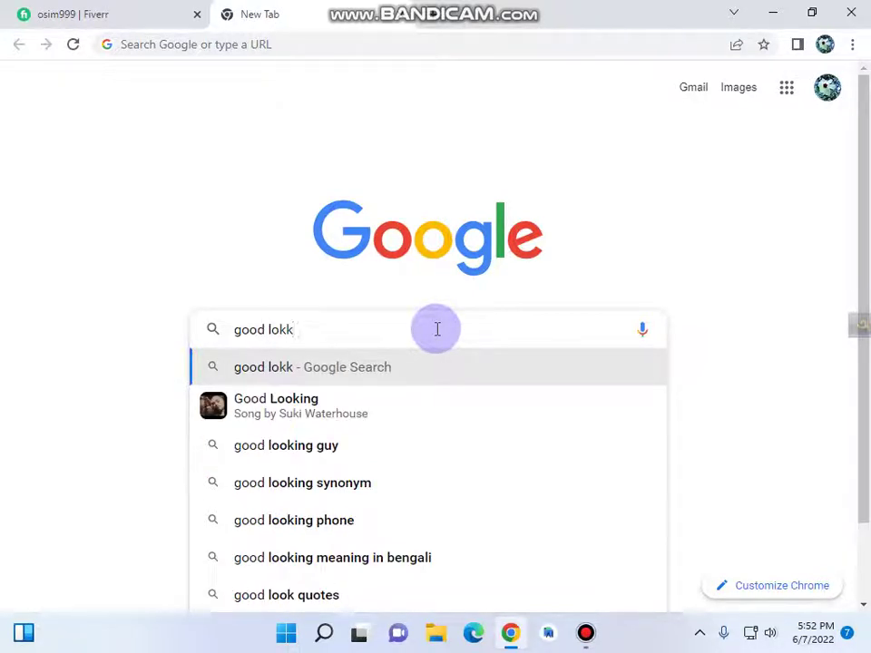
key("BackSpace")
key("BackSpace")
type("ok")
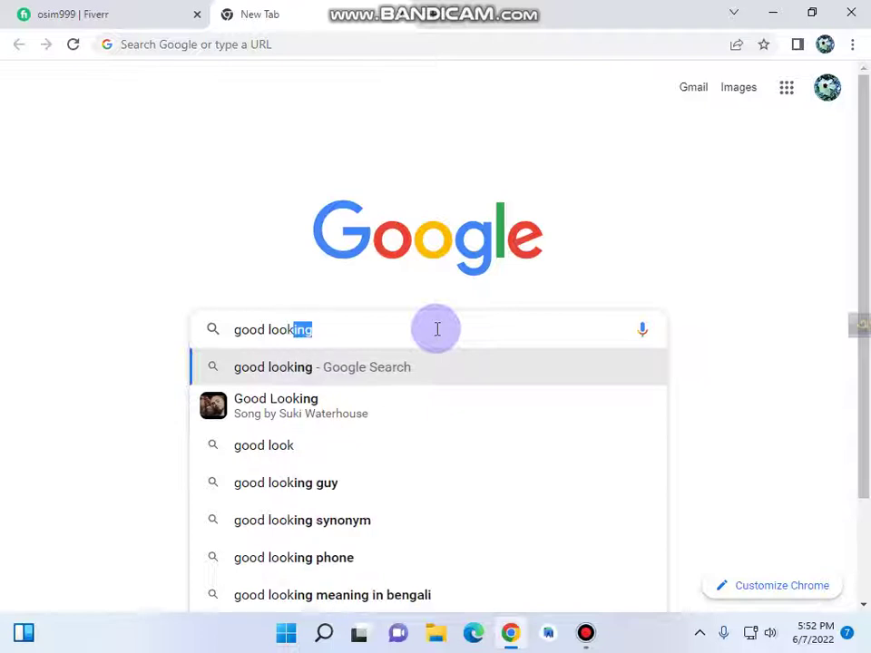
type("ing G")
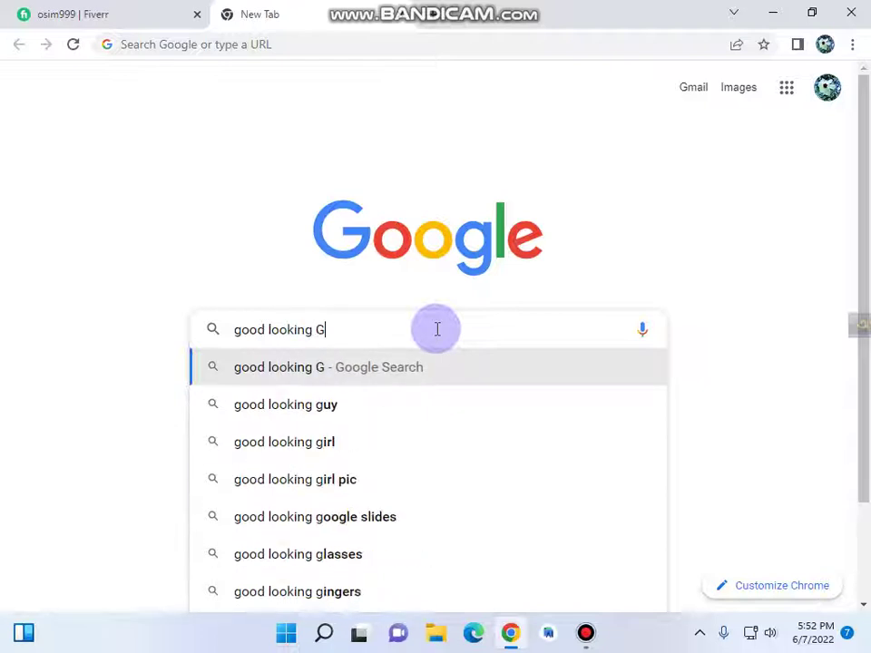
type("i")
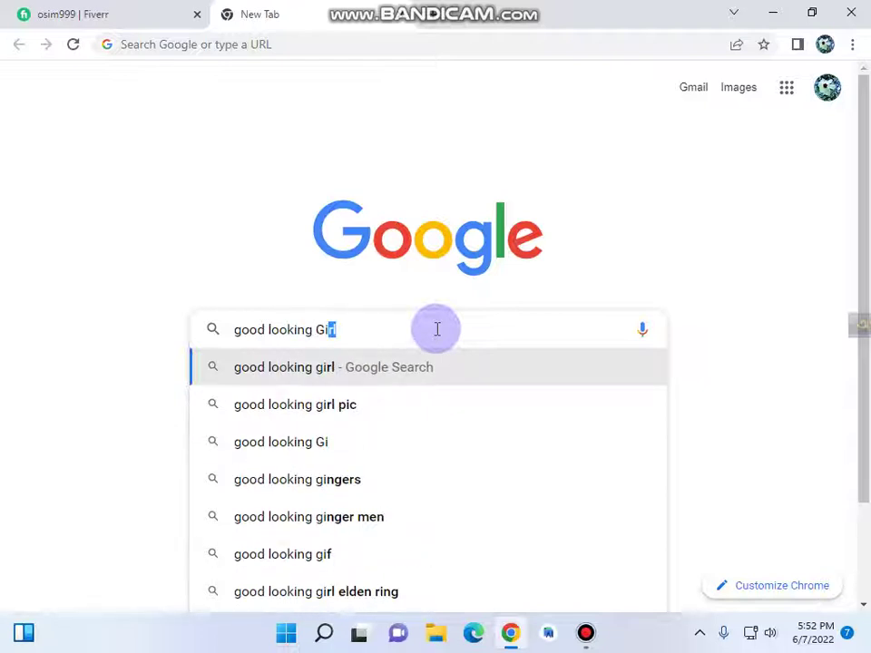
type("rl")
key("Return")
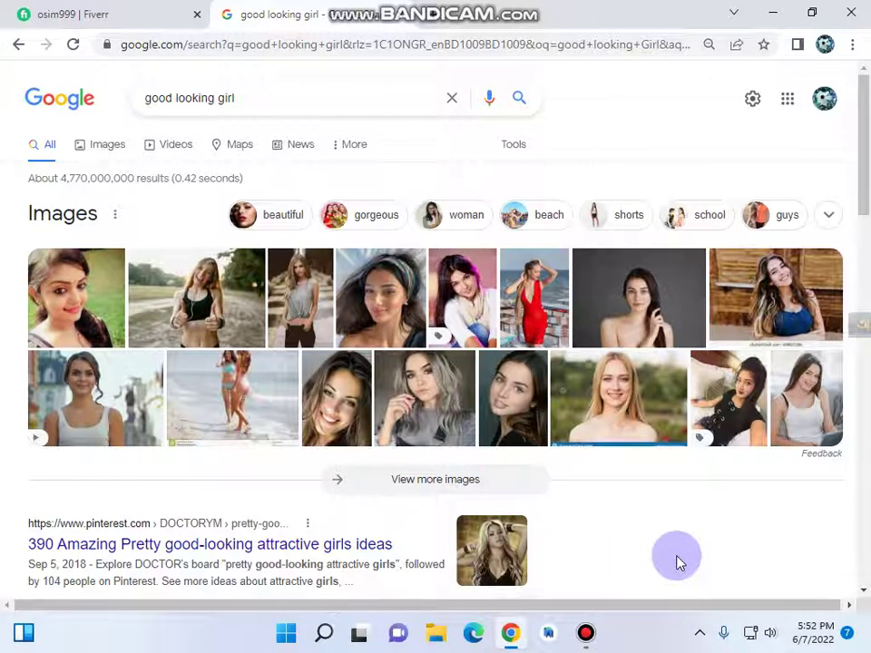
Switch to the image results, browse them, and start editing the search query
left_click(738, 418)
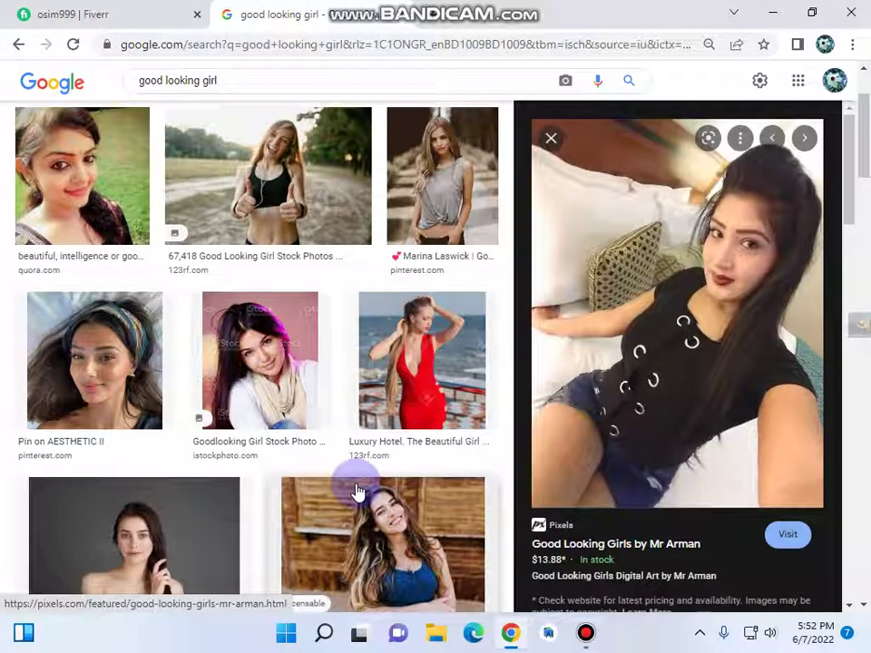
scroll(356, 491, "down", 3)
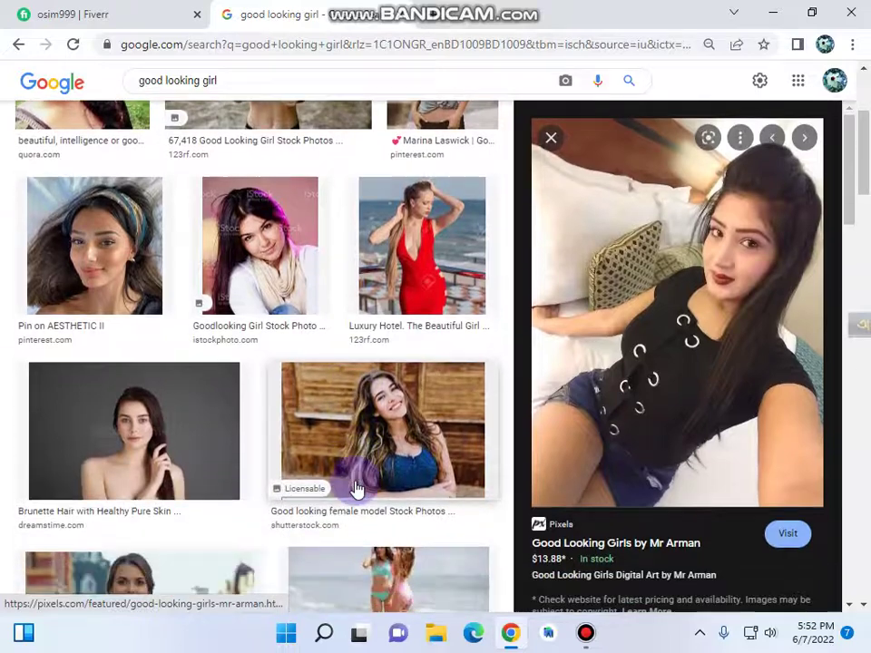
scroll(357, 490, "down", 2)
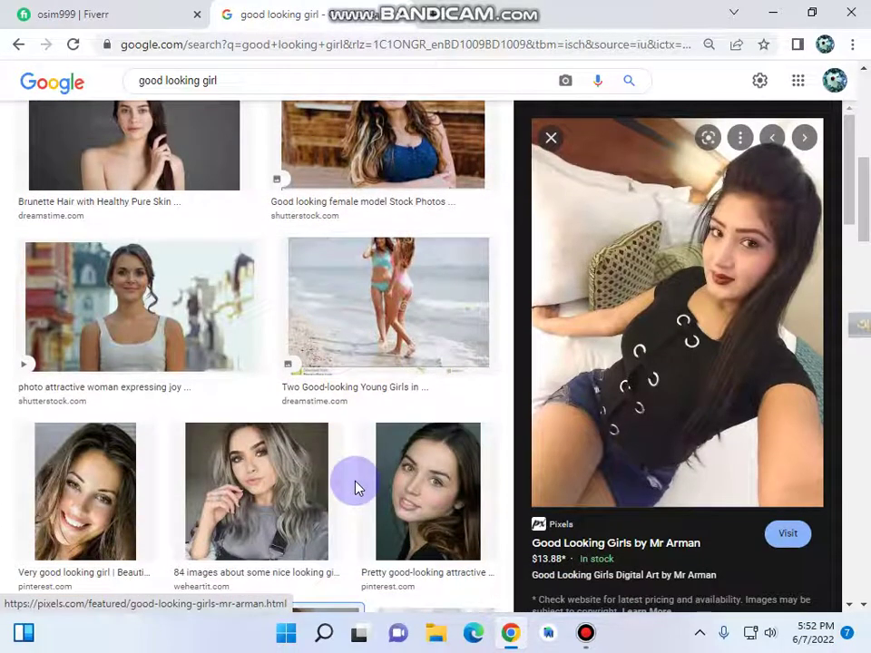
scroll(357, 488, "down", 2)
scroll(356, 486, "down", 1)
scroll(330, 383, "up", 5)
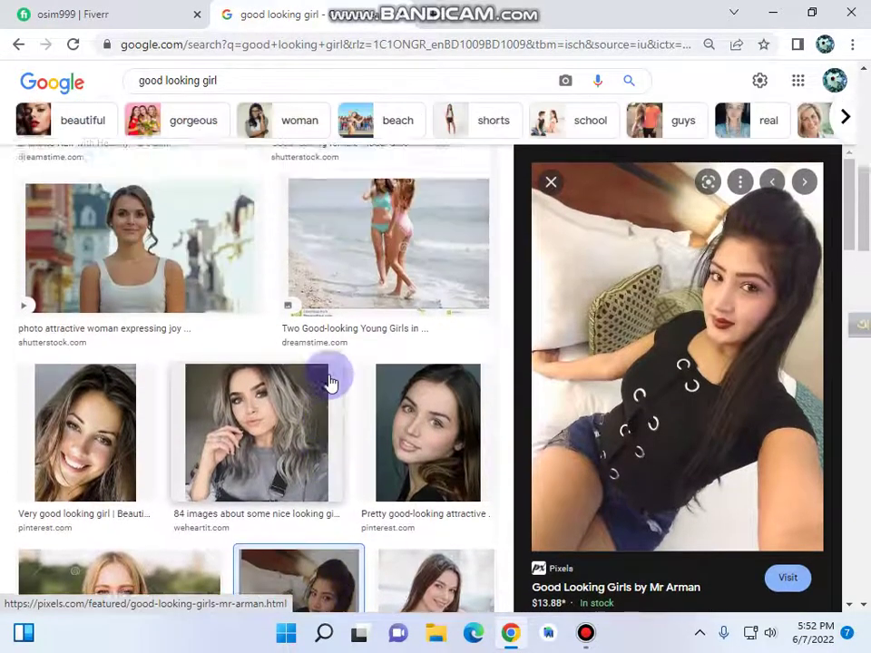
scroll(279, 299, "up", 2)
left_click(261, 80)
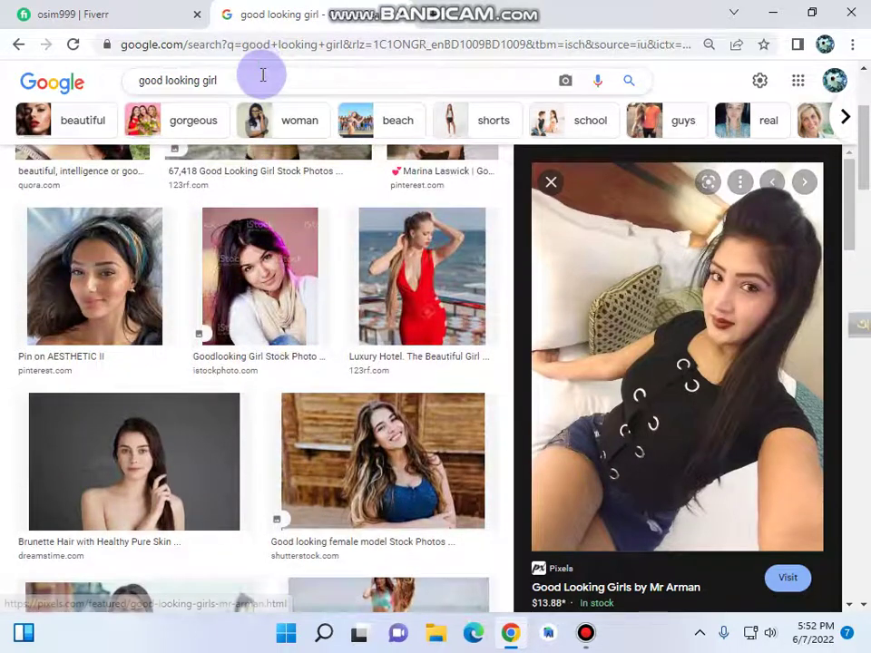
key("BackSpace")
key("BackSpace")
key("BackSpace")
key("BackSpace")
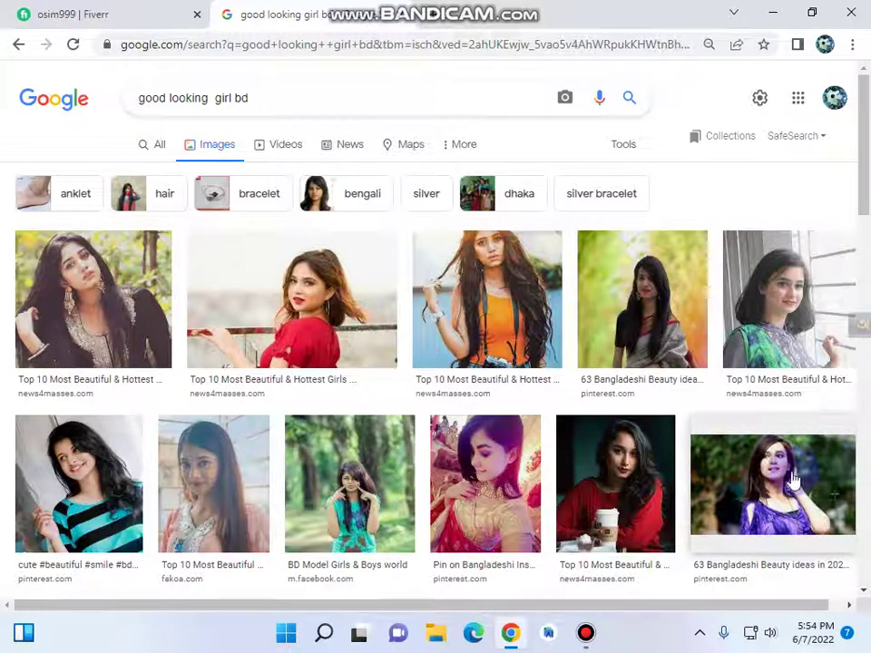
Copy the photo of the woman in a red sweater holding coffee
left_click(612, 488)
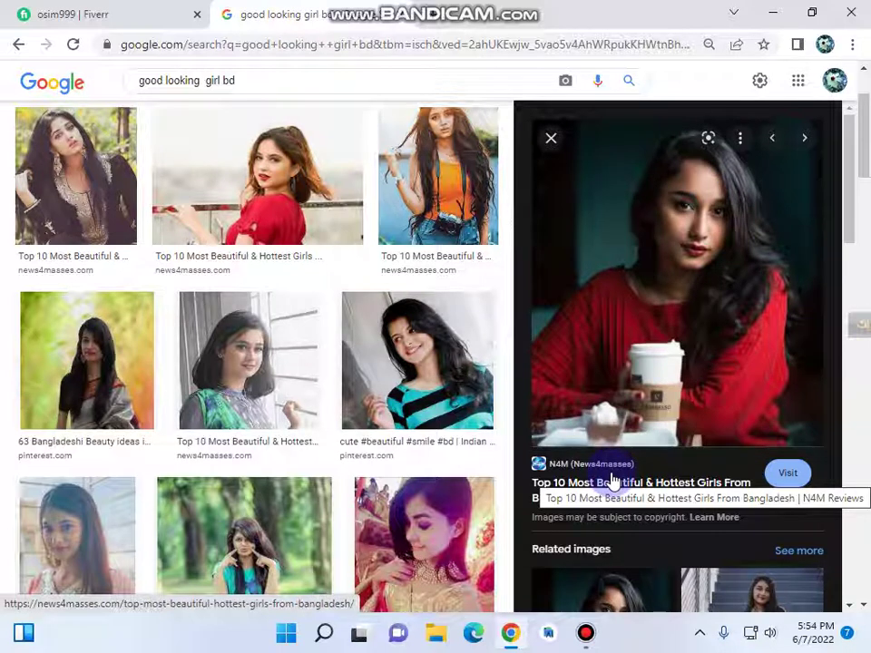
right_click(633, 241)
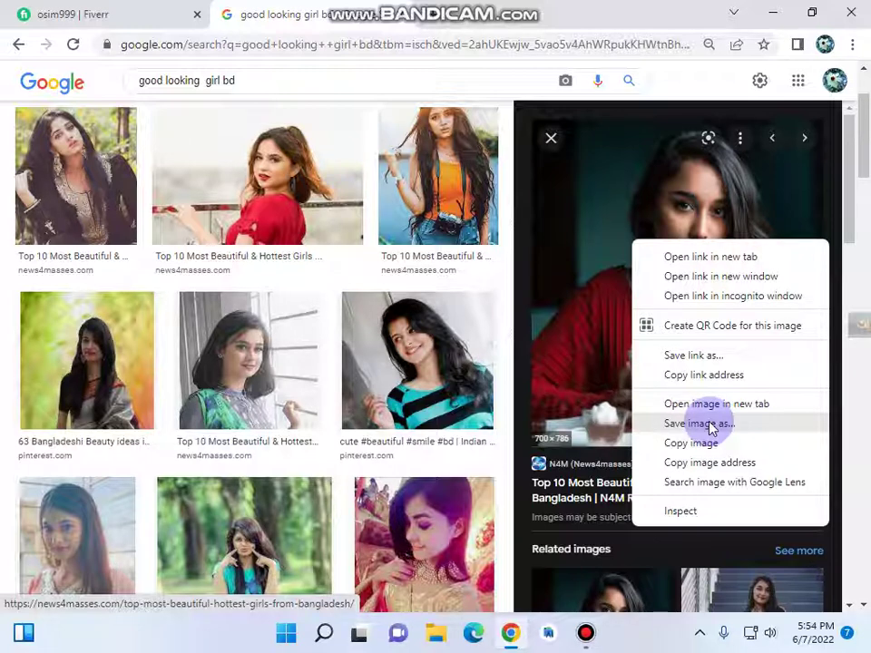
left_click(704, 444)
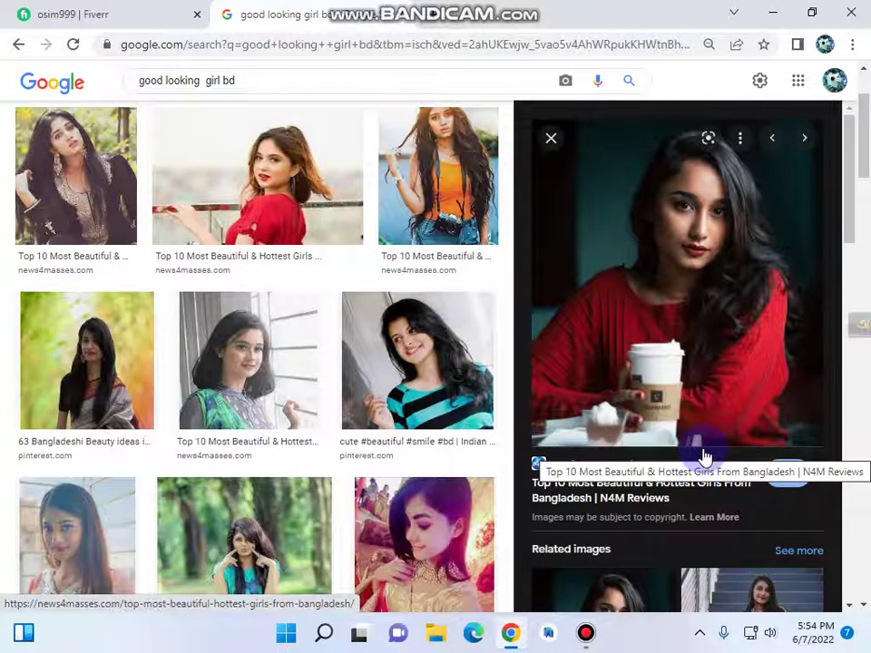
Browse further through the image grid, then close the Google tab to return to Fiverr
scroll(346, 296, "down", 3)
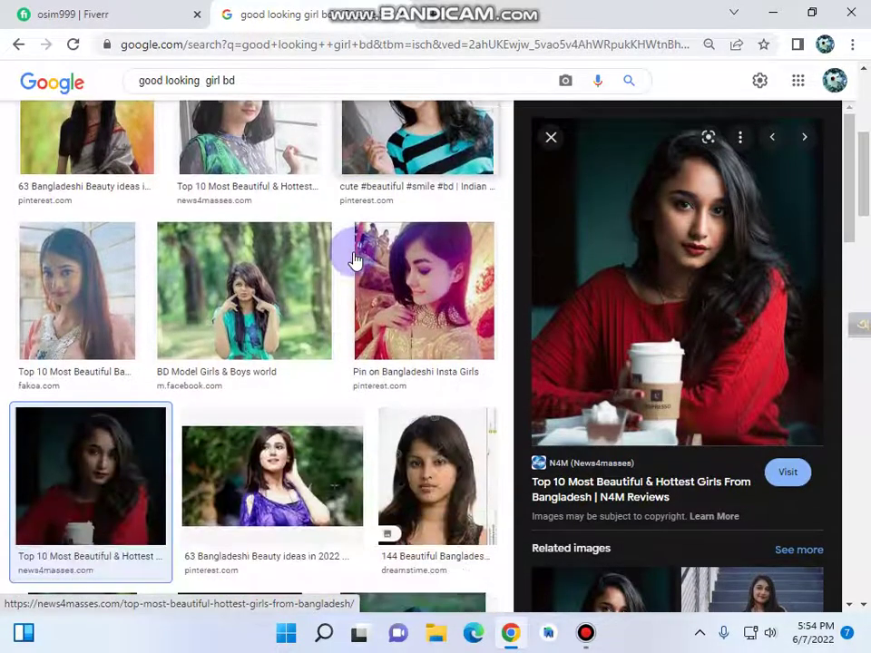
scroll(354, 261, "down", 2)
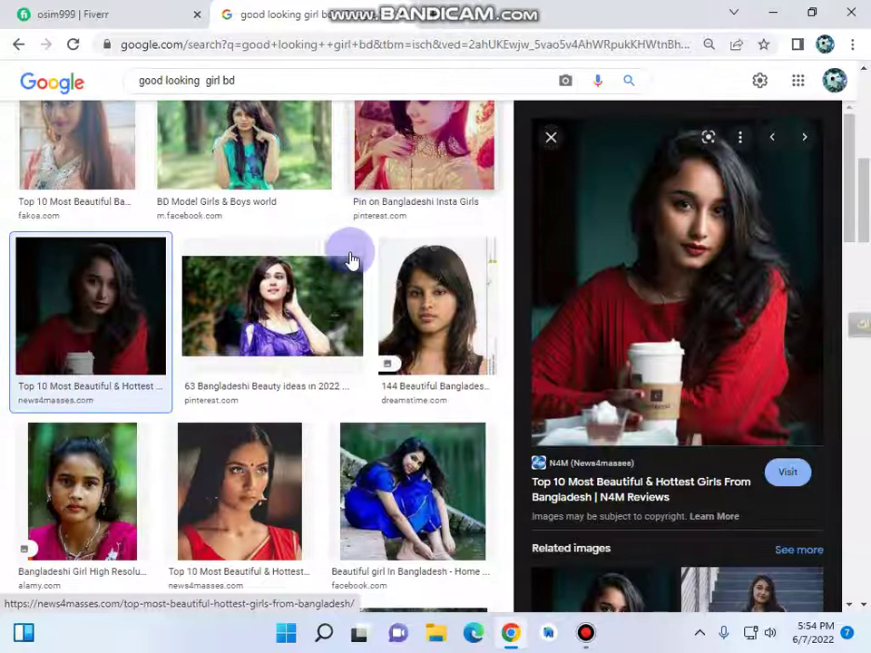
scroll(350, 254, "down", 2)
scroll(335, 257, "down", 1)
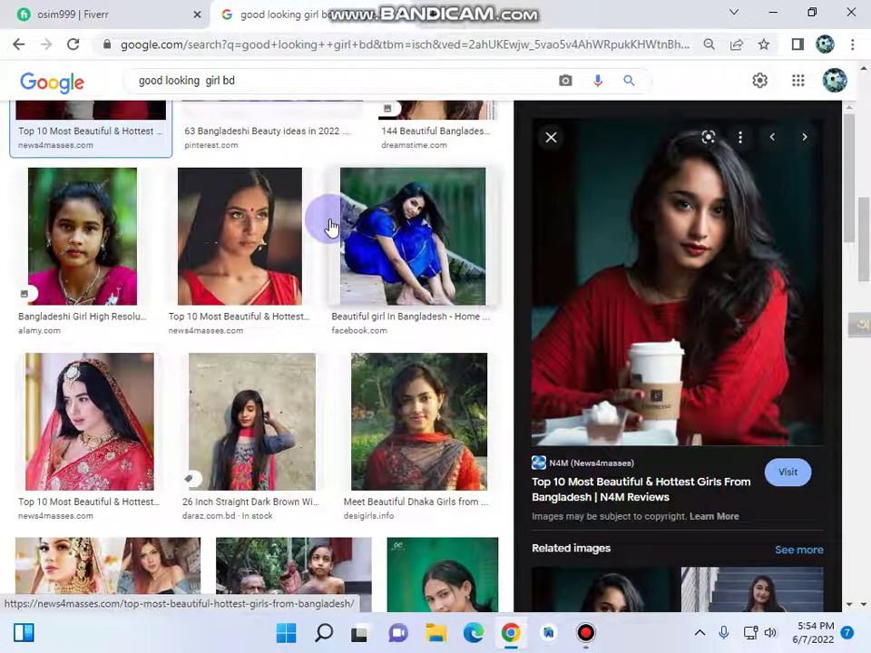
scroll(331, 229, "down", 1)
scroll(329, 191, "down", 2)
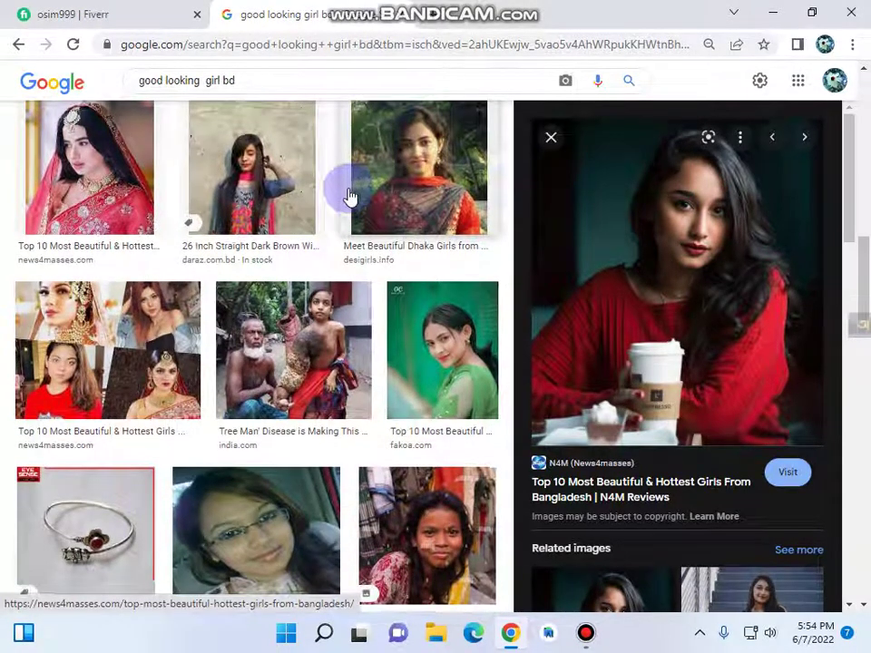
scroll(346, 199, "down", 2)
scroll(349, 196, "down", 2)
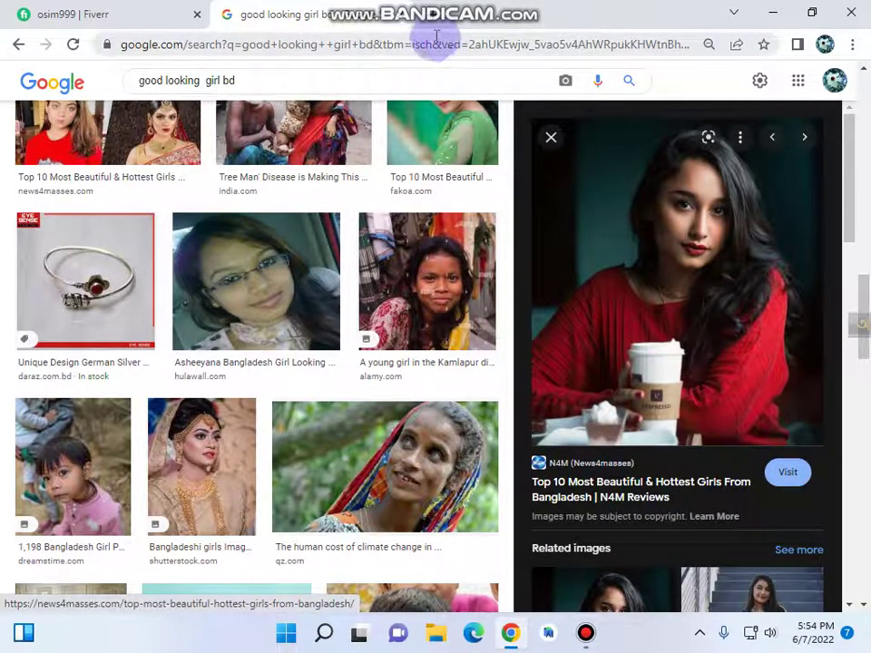
left_click(406, 15)
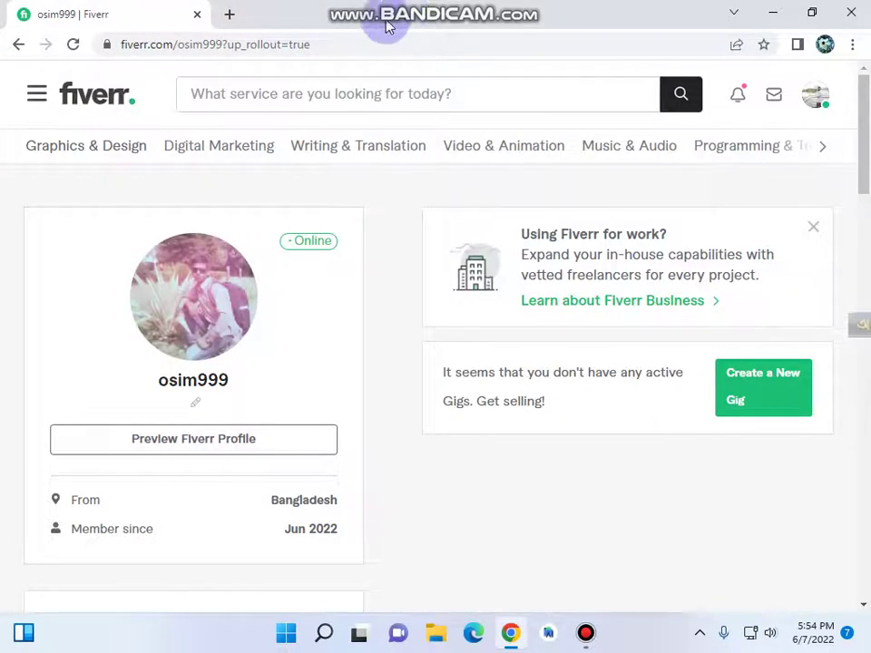
Reveal the change-photo overlay on the Fiverr profile avatar
mouse_move(216, 308)
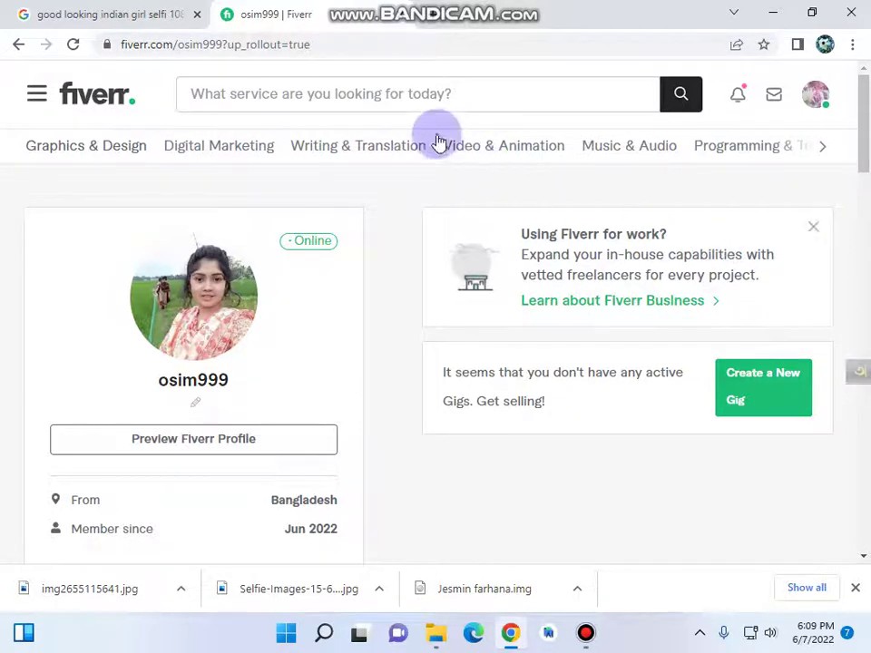
left_click(74, 45)
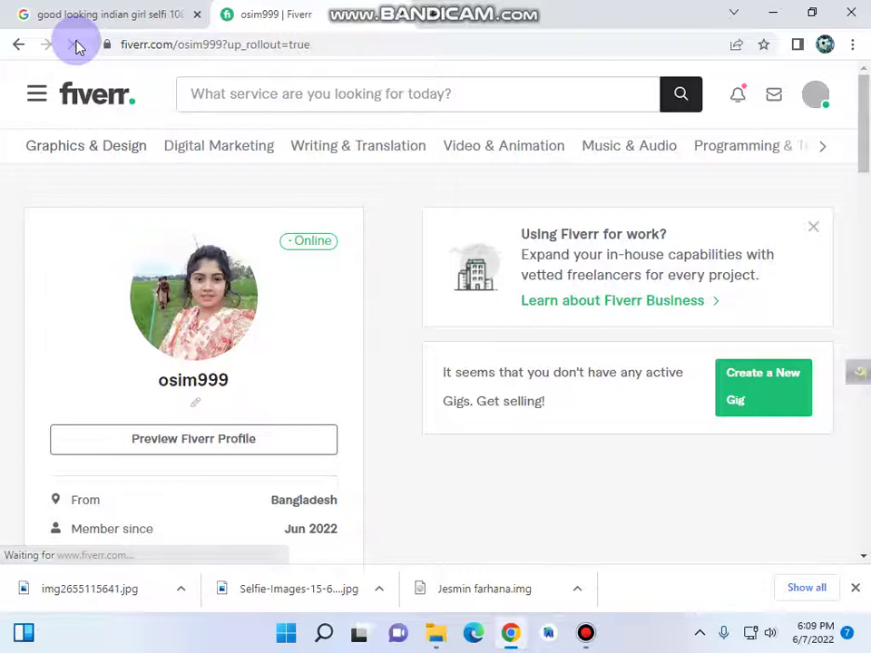
left_click(809, 107)
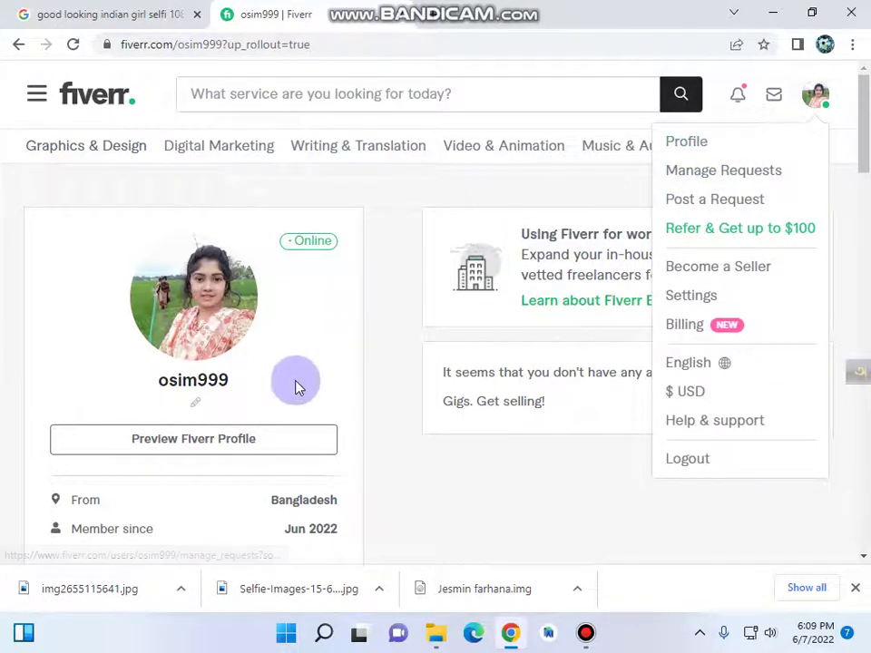
left_click(200, 405)
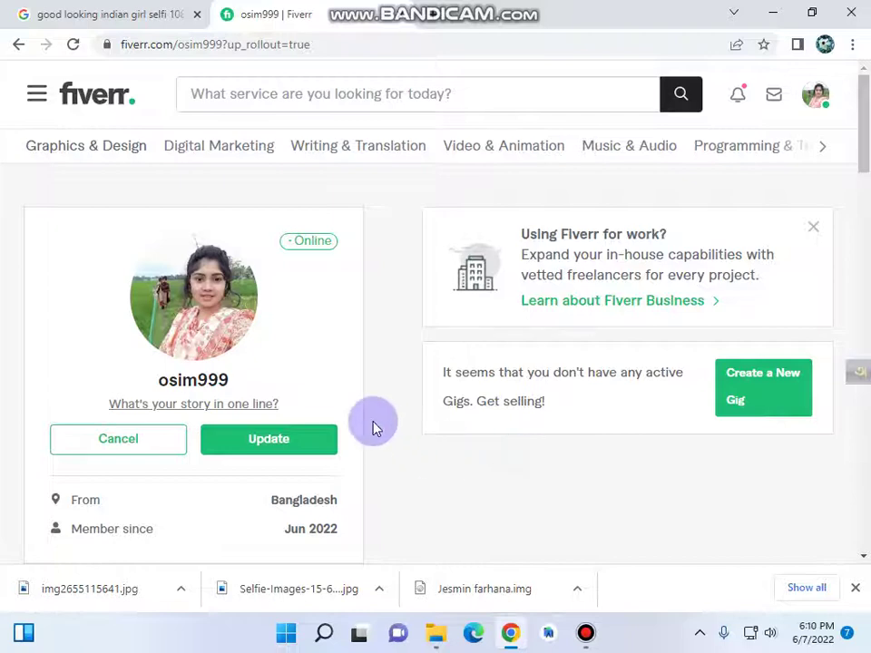
scroll(374, 420, "down", 3)
scroll(373, 415, "up", 2)
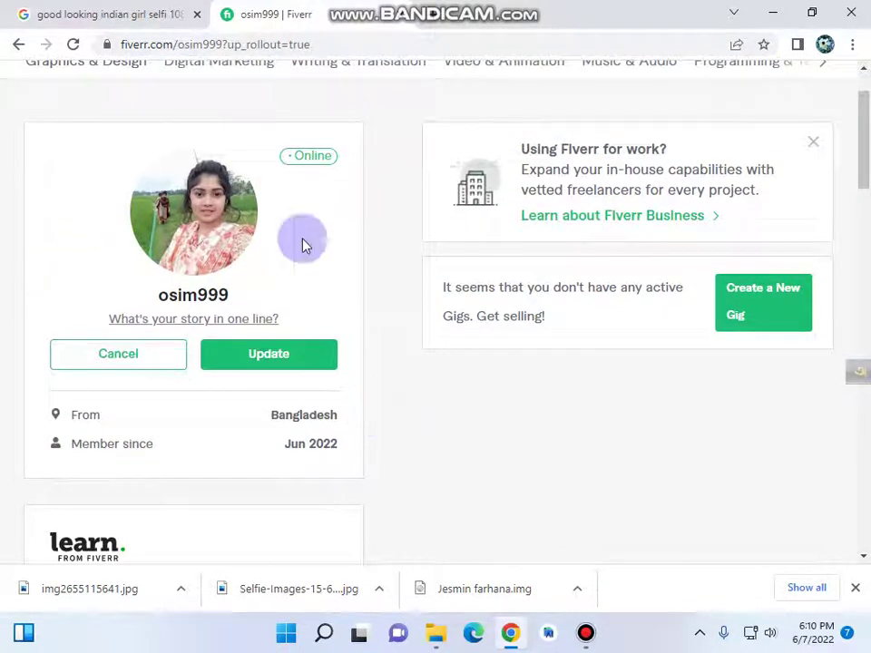
mouse_move(215, 234)
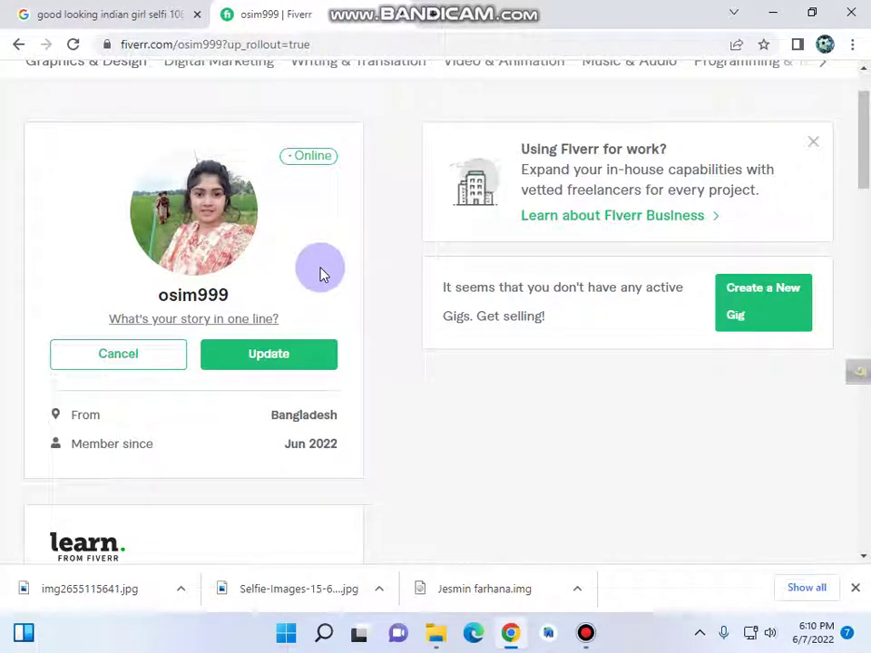
scroll(352, 259, "up", 1)
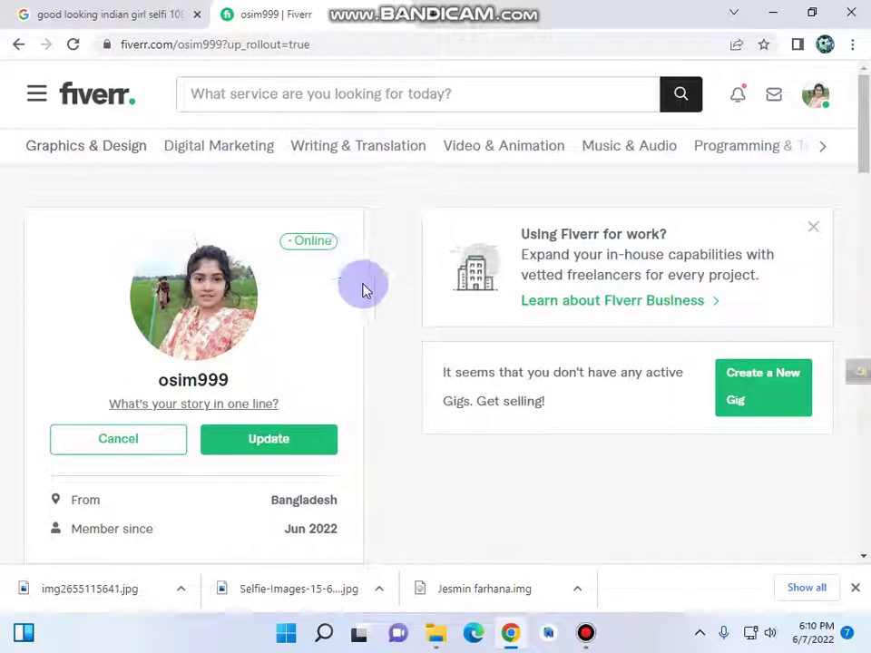
left_click(292, 452)
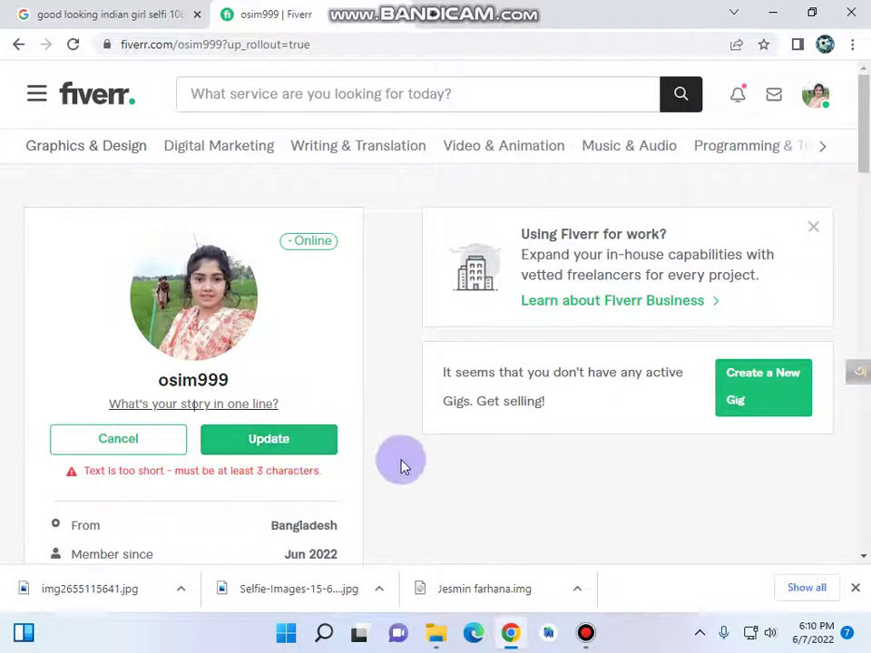
scroll(399, 458, "down", 3)
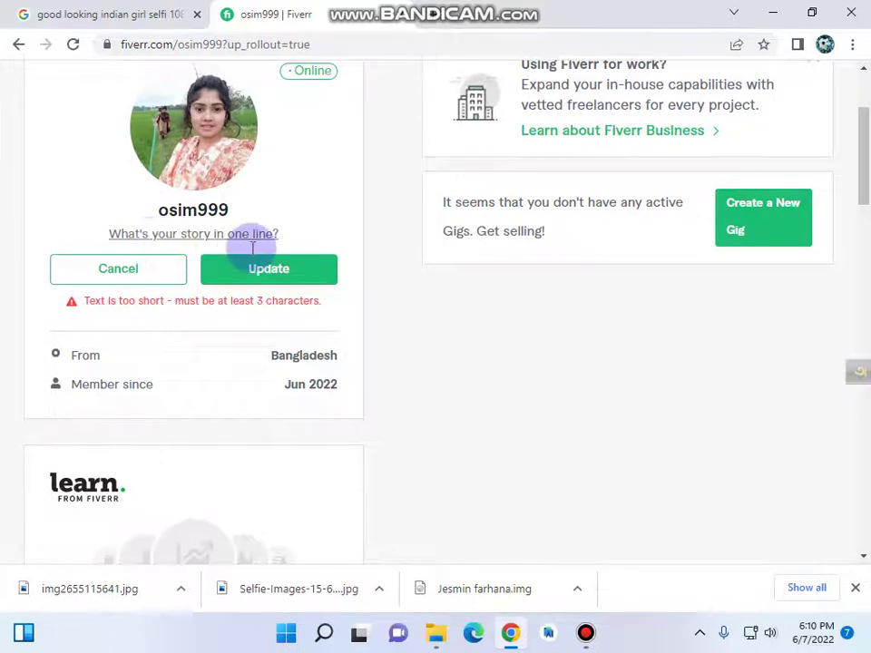
scroll(406, 349, "up", 1)
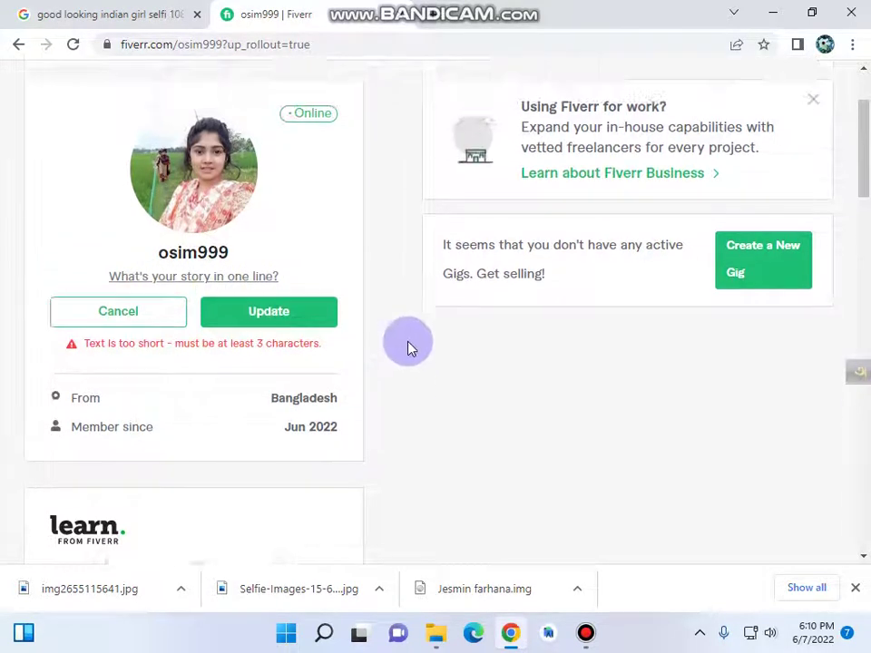
scroll(408, 347, "up", 1)
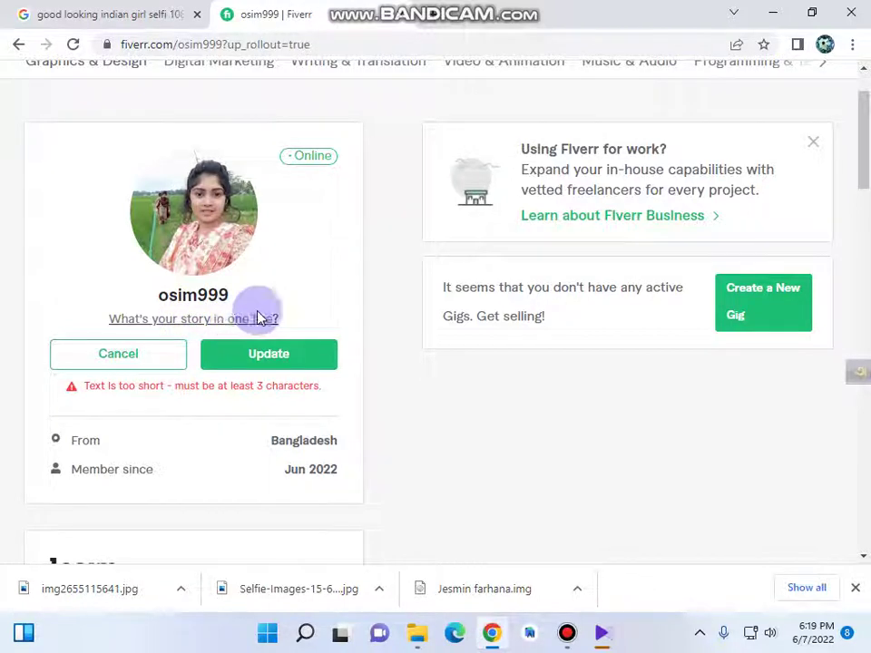
type("sdk")
key("BackSpace")
key("BackSpace")
key("BackSpace")
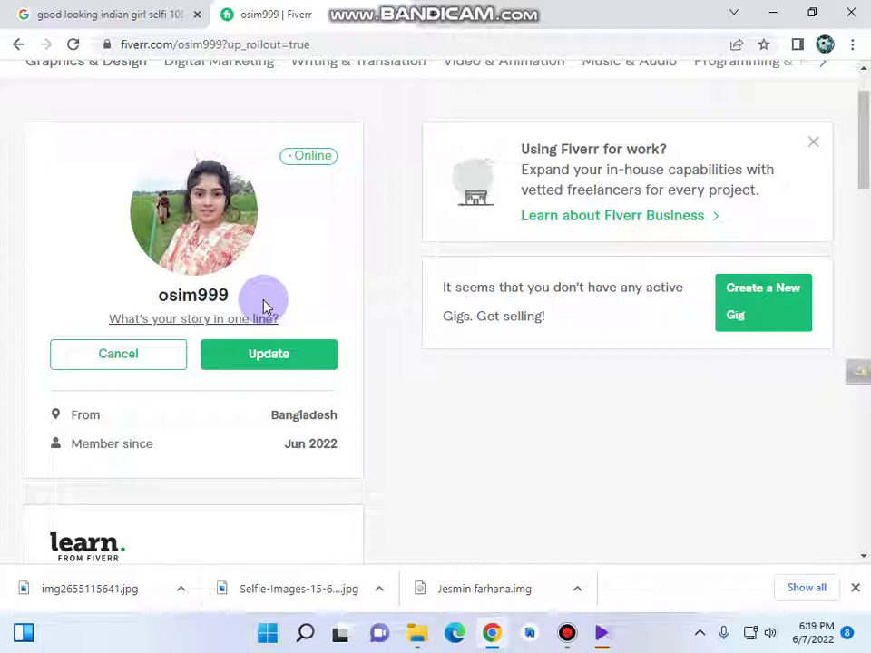
Close the old selfie search tab and search Google for 'fiverr' in a new tab
left_click(197, 14)
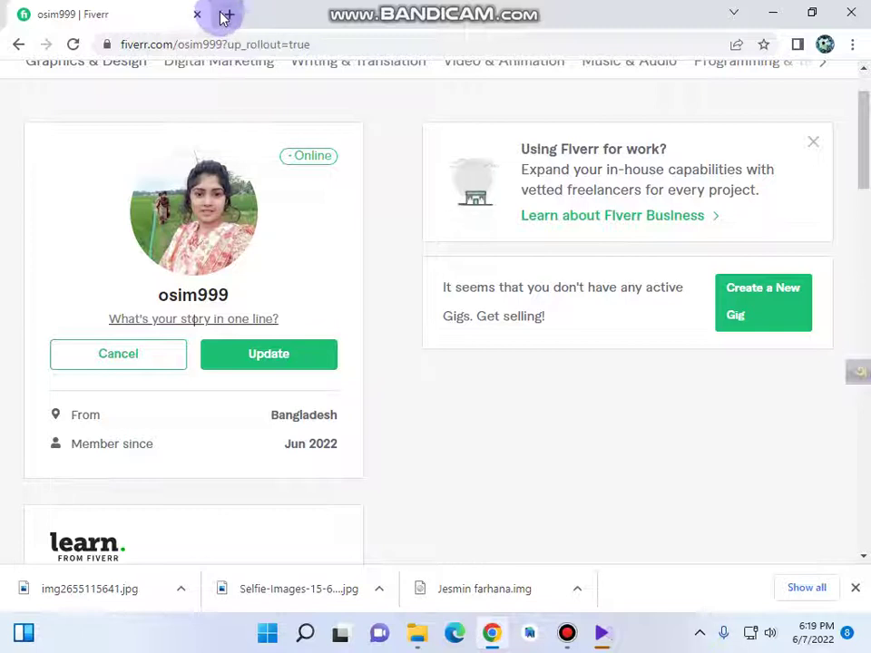
left_click(227, 19)
left_click(317, 334)
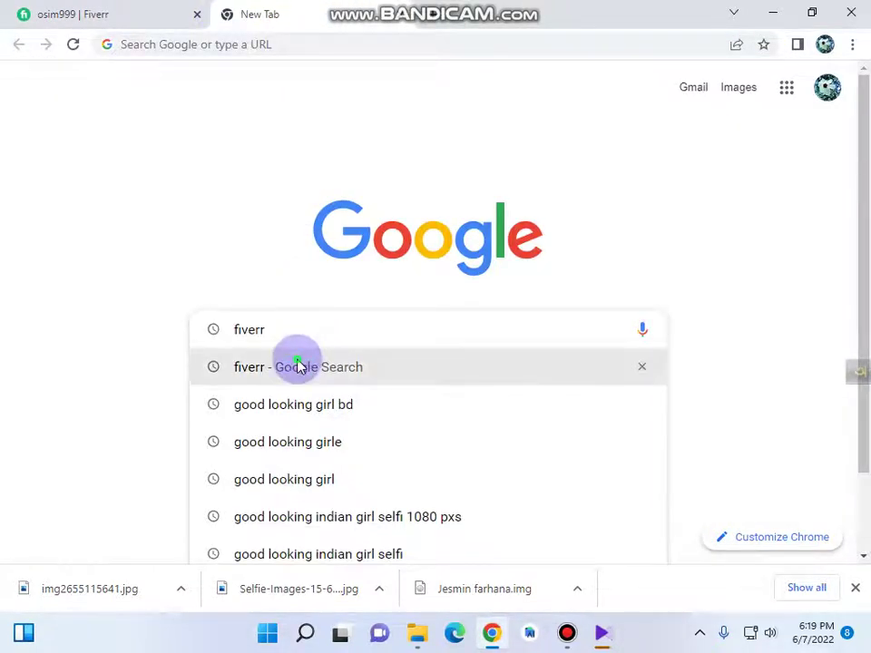
left_click(298, 365)
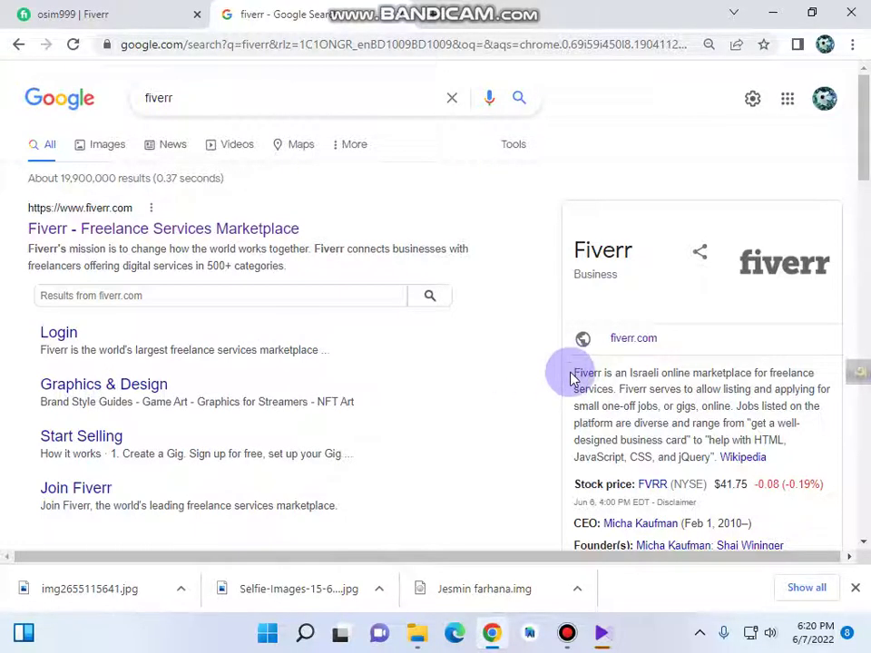
left_click_drag(600, 371, 716, 390)
left_click(474, 418)
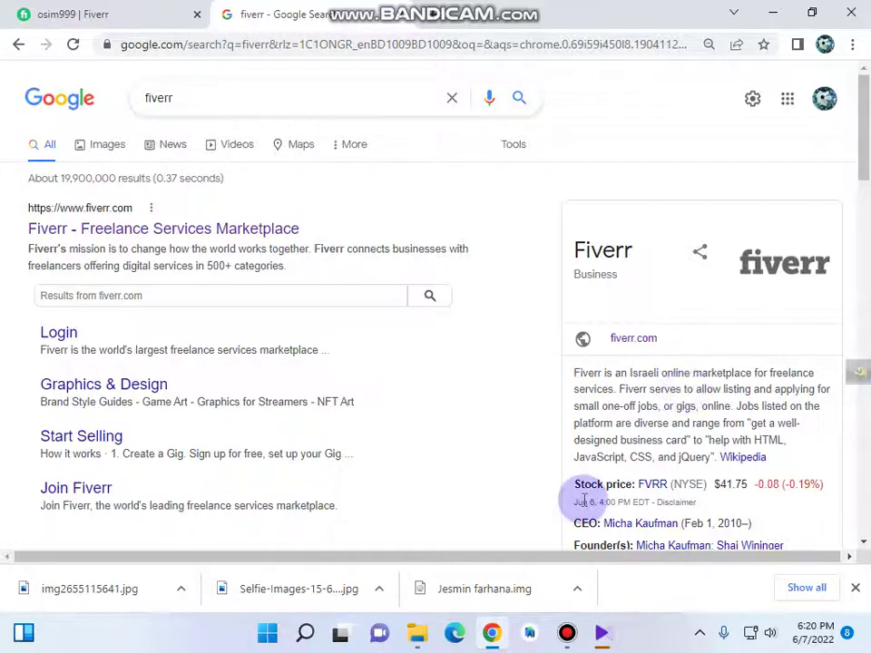
Open Fiverr from the results and go to Graphics & Design's Logo Design gig listings
left_click(132, 235)
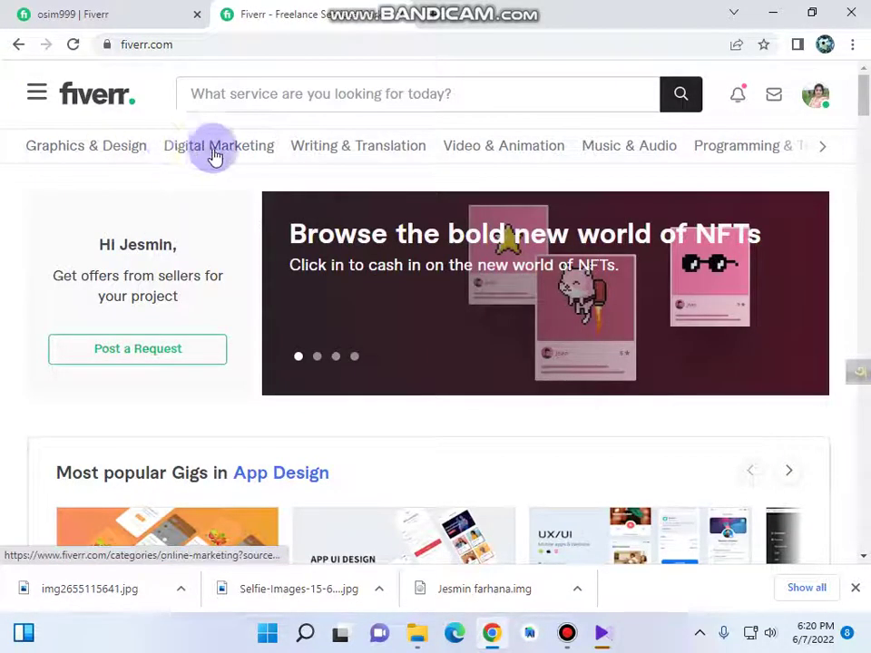
left_click(134, 147)
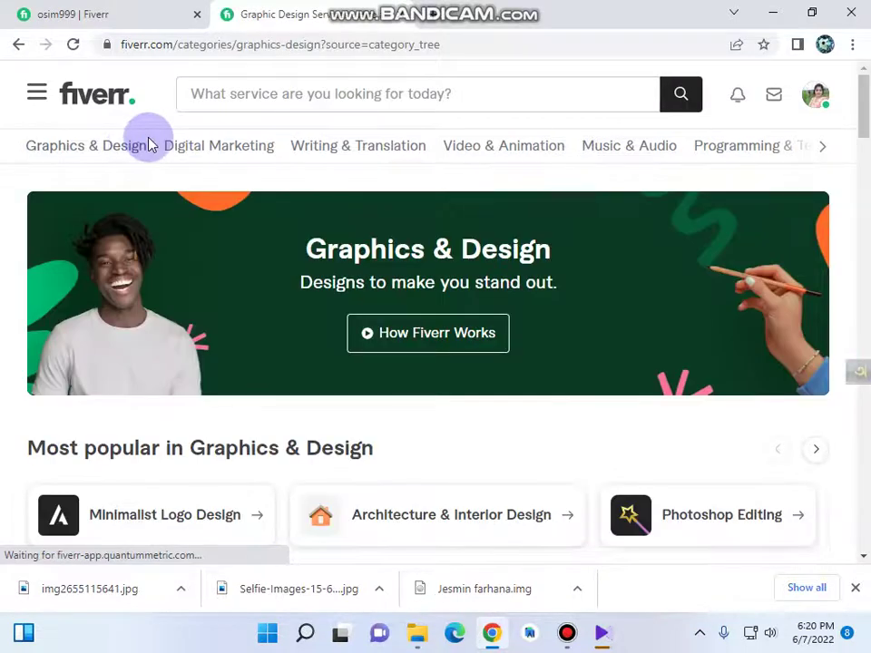
scroll(362, 227, "down", 5)
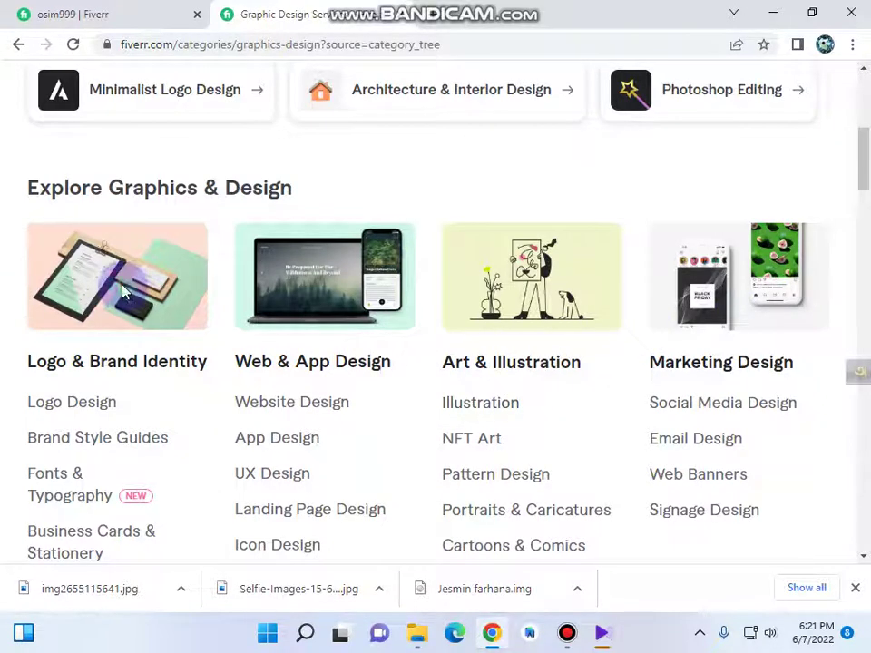
left_click(81, 403)
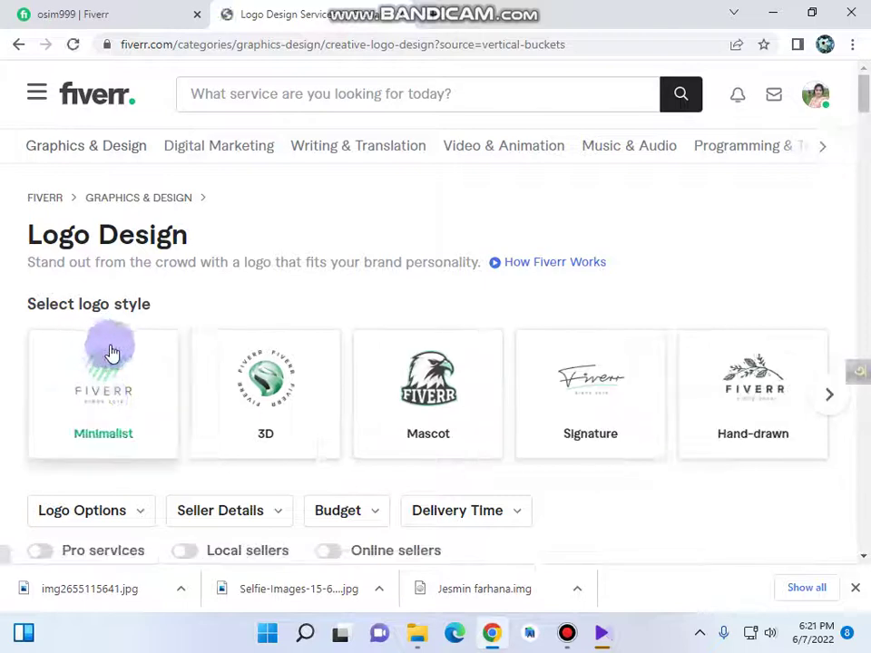
scroll(630, 354, "down", 8)
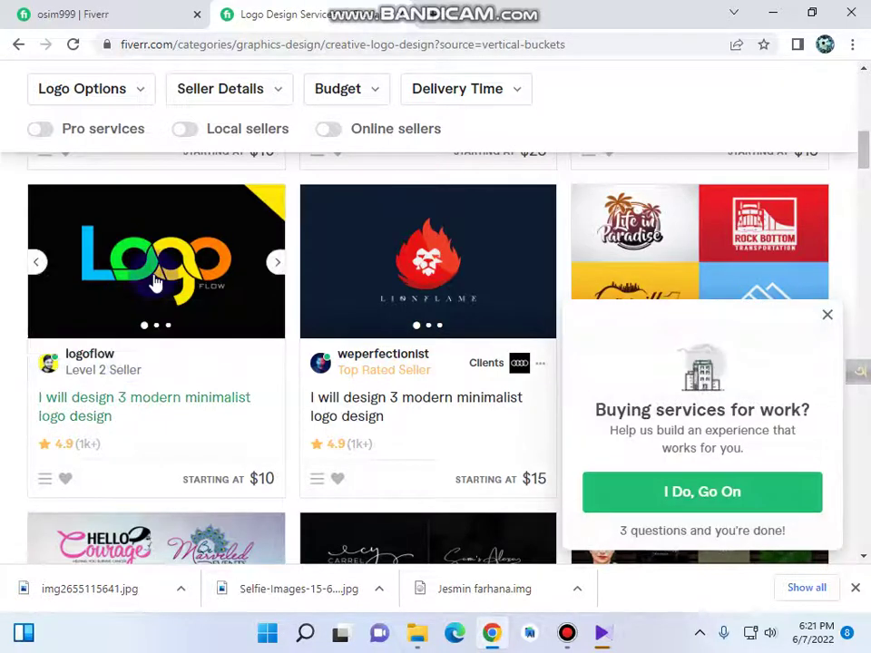
Open the first minimalist logo gig from the listings
left_click(156, 281)
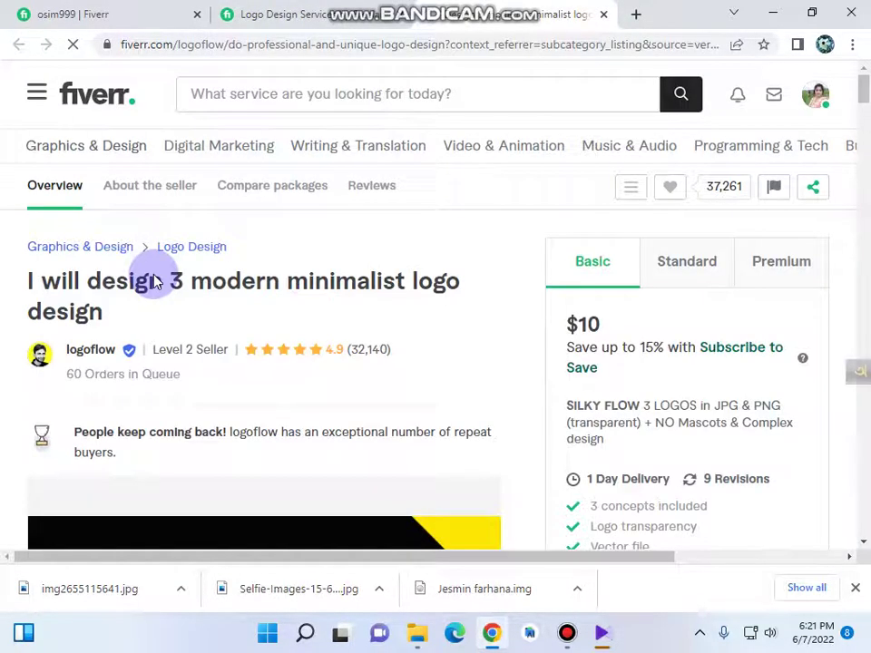
scroll(171, 272, "down", 3)
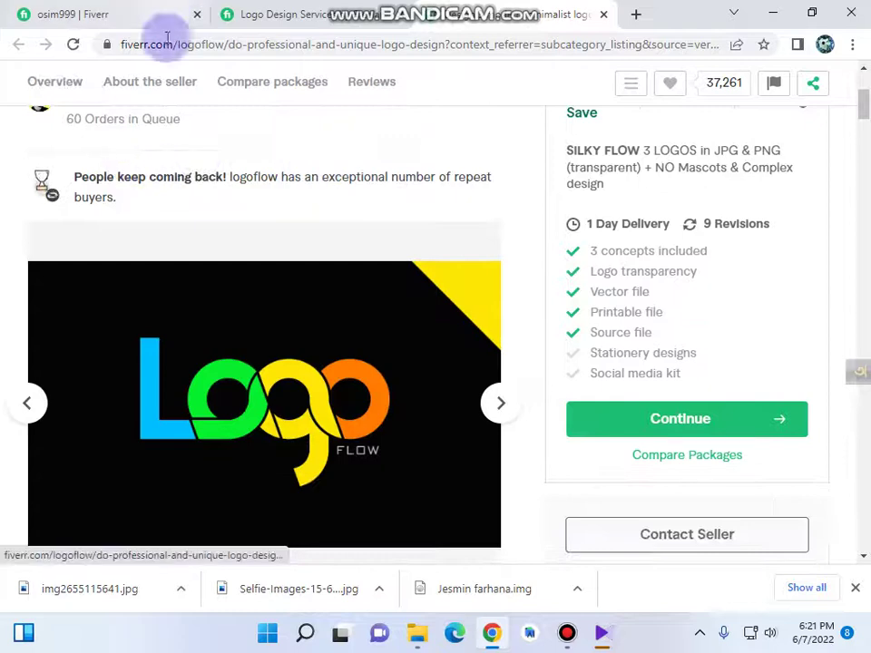
scroll(128, 264, "up", 2)
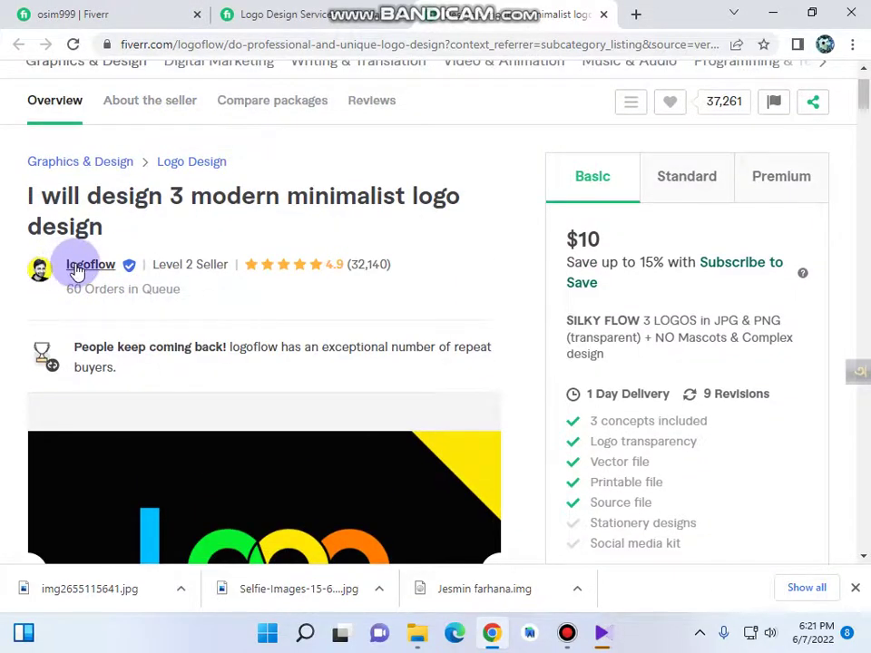
Read the About The Seller description (India, member since Dec 2015)
left_click(72, 265)
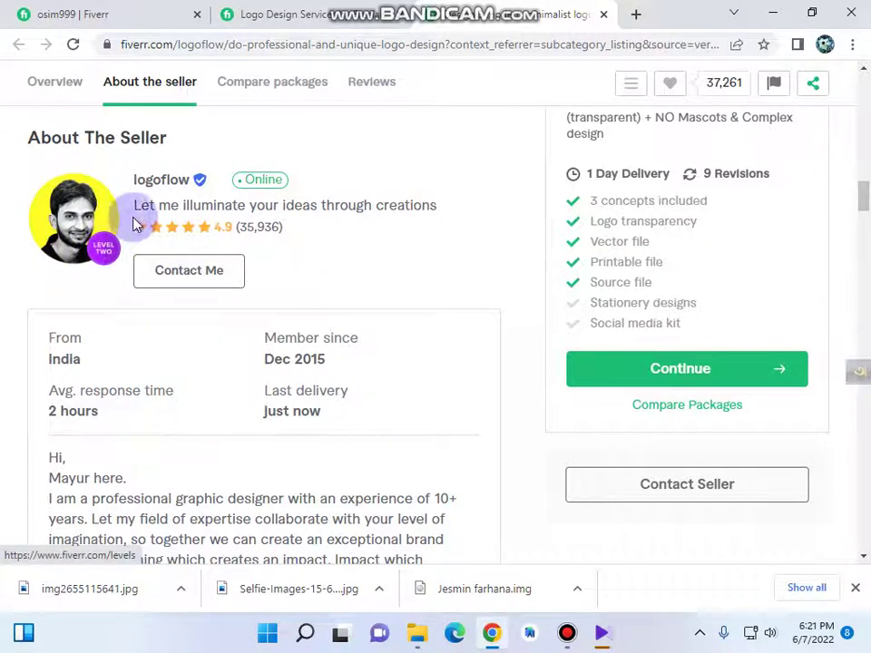
mouse_move(235, 200)
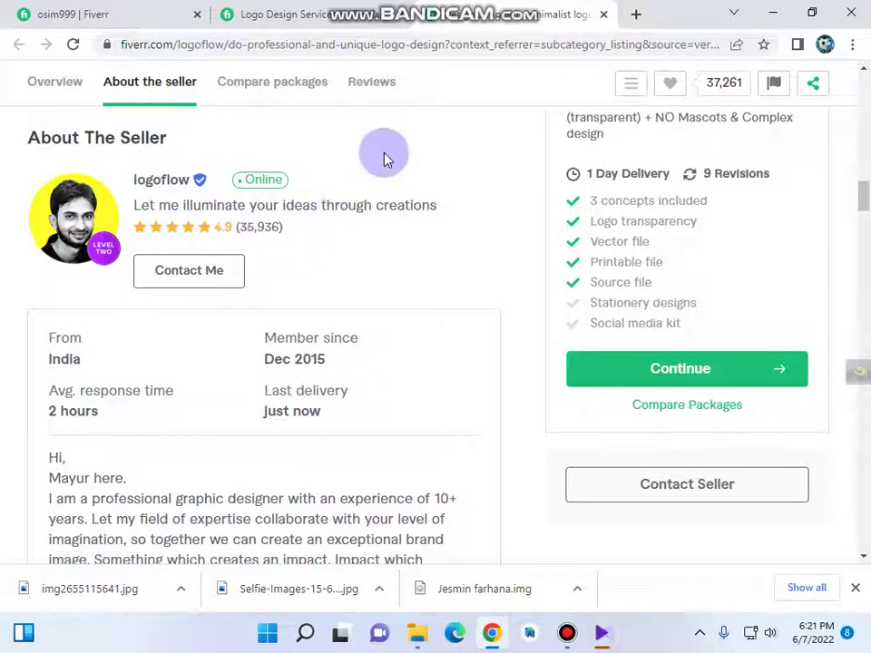
scroll(334, 160, "down", 1)
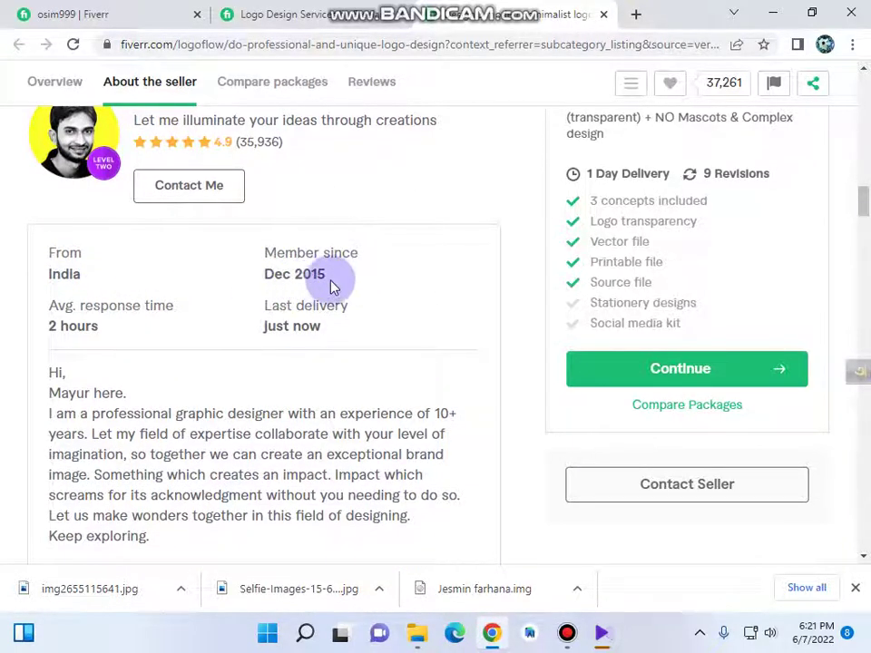
scroll(300, 313, "down", 1)
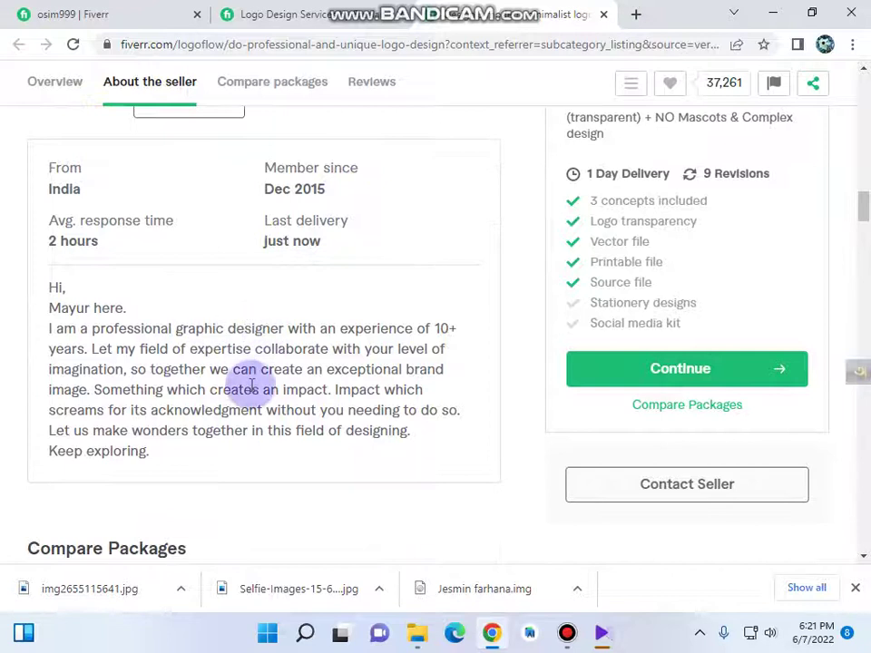
scroll(249, 372, "down", 1)
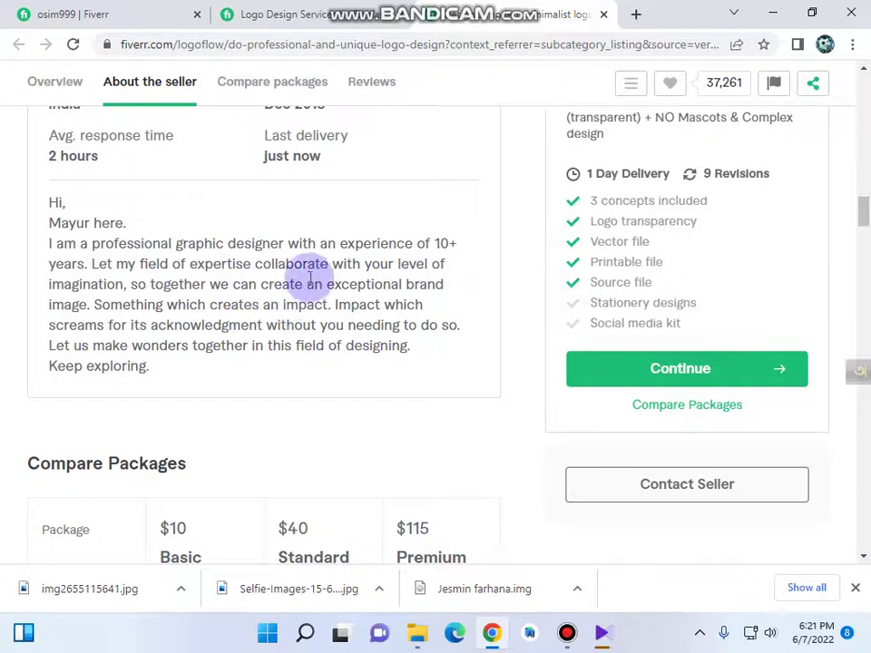
Return to the logo listings, open the second gig and dismiss the Experience matters popup
left_click(318, 7)
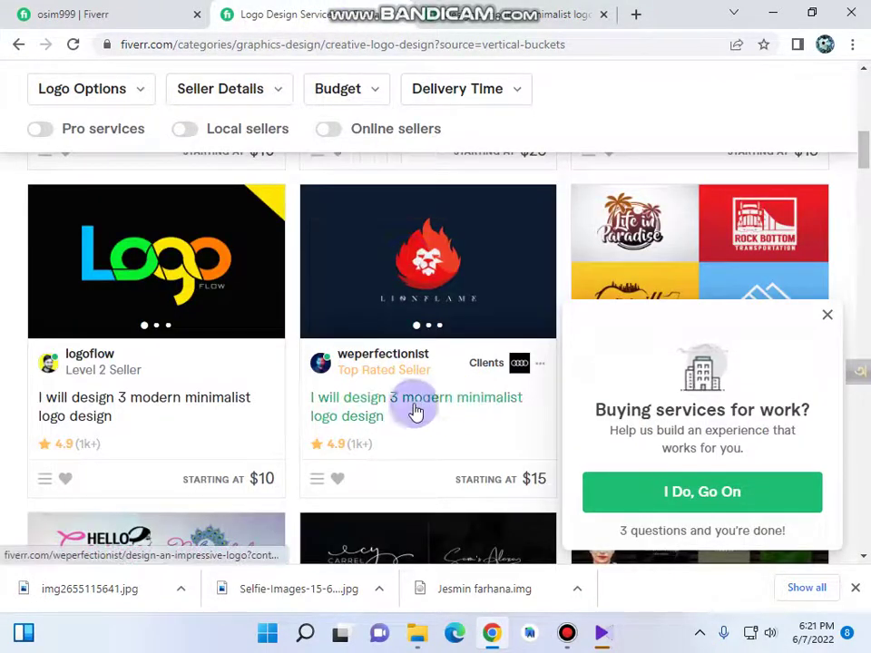
left_click(358, 359)
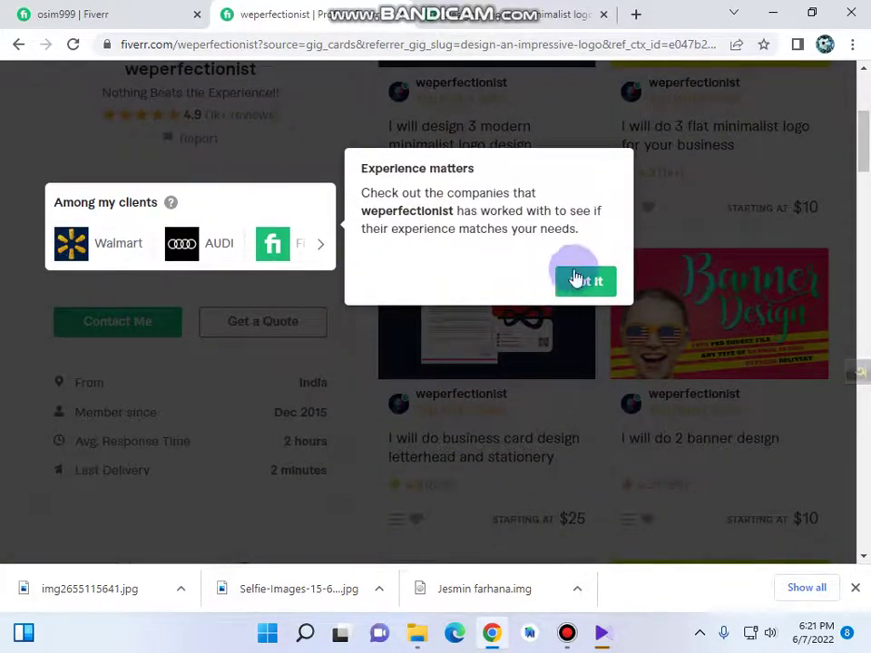
left_click(581, 282)
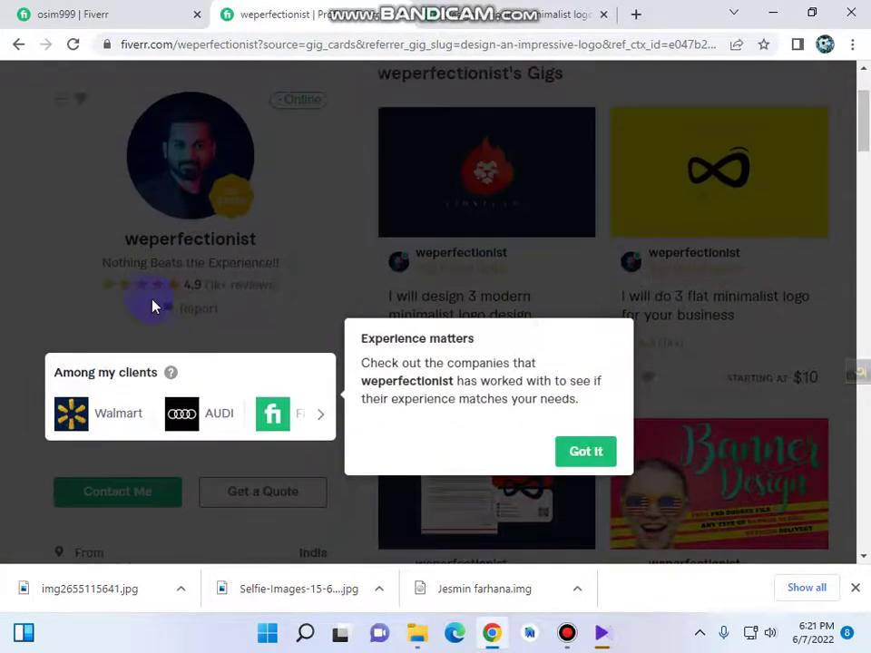
scroll(196, 394, "down", 2)
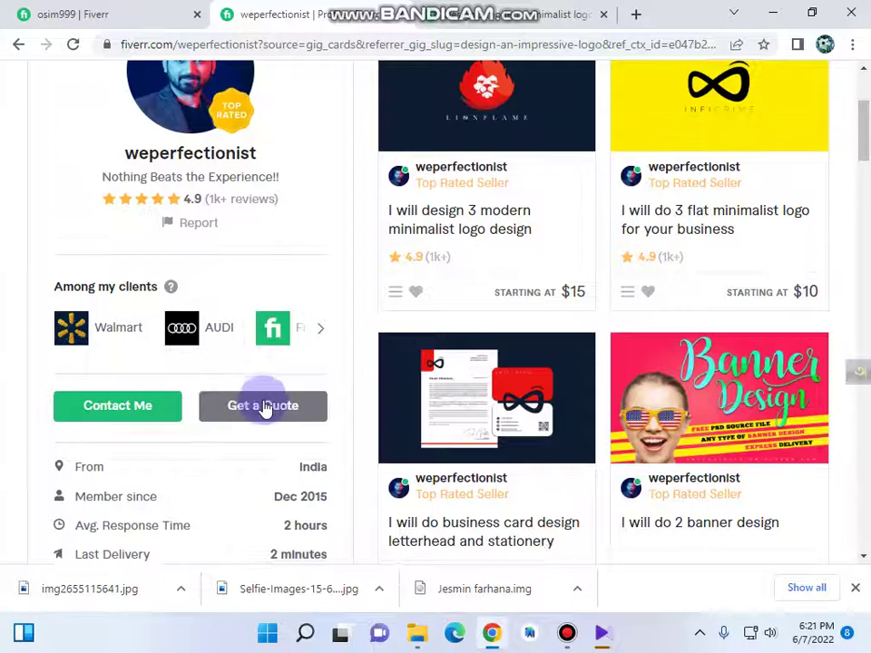
scroll(270, 415, "down", 7)
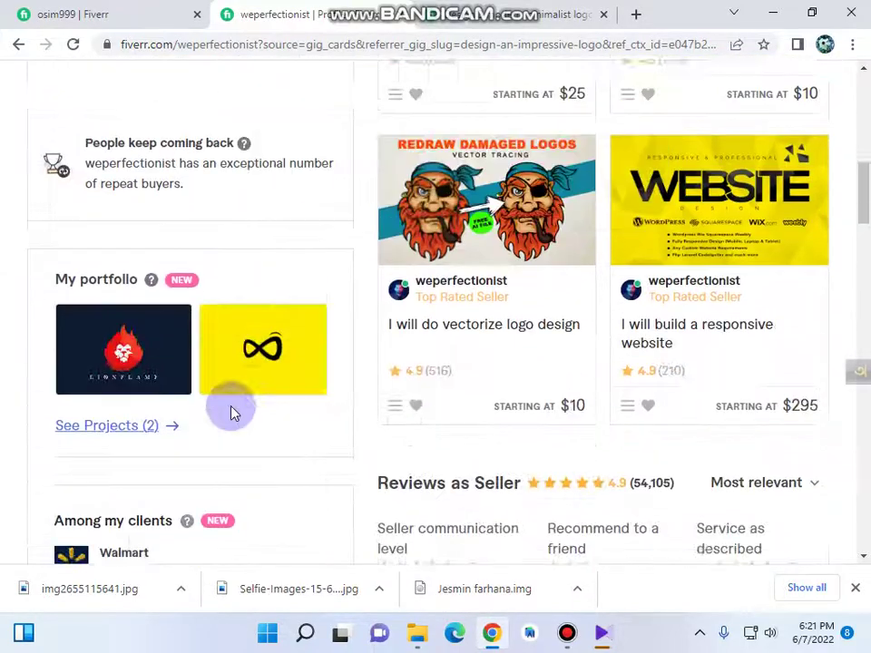
scroll(230, 410, "up", 9)
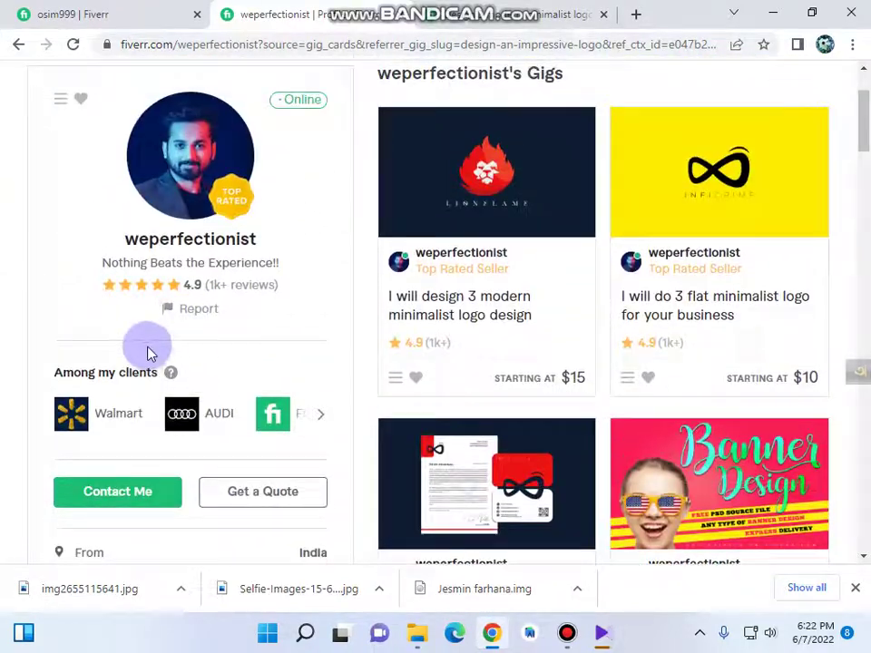
Browse the weperfectionist seller profile, its client carousel and portfolio
left_click(177, 254)
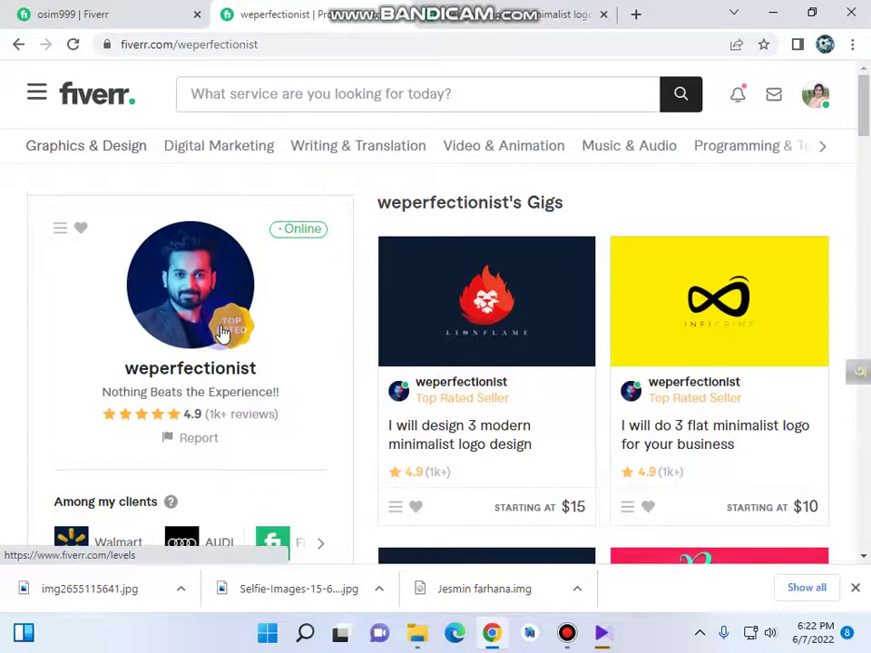
scroll(222, 331, "down", 3)
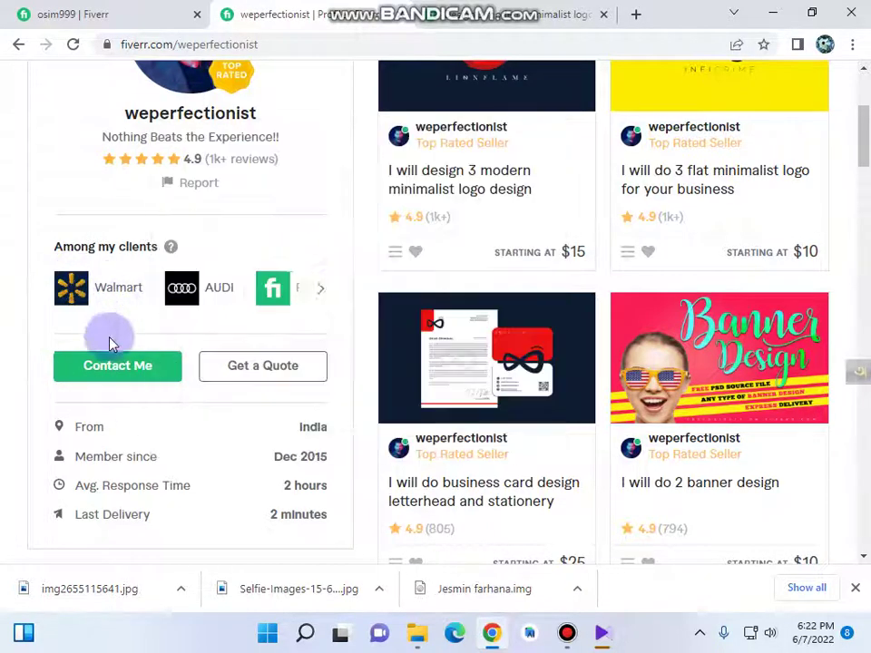
left_click(320, 289)
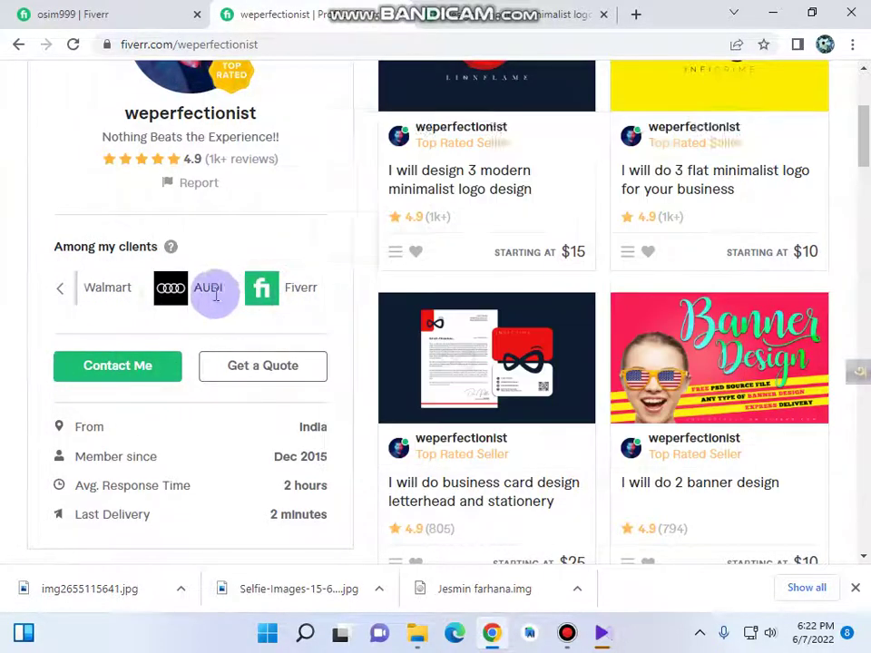
scroll(216, 295, "down", 3)
scroll(282, 392, "down", 1)
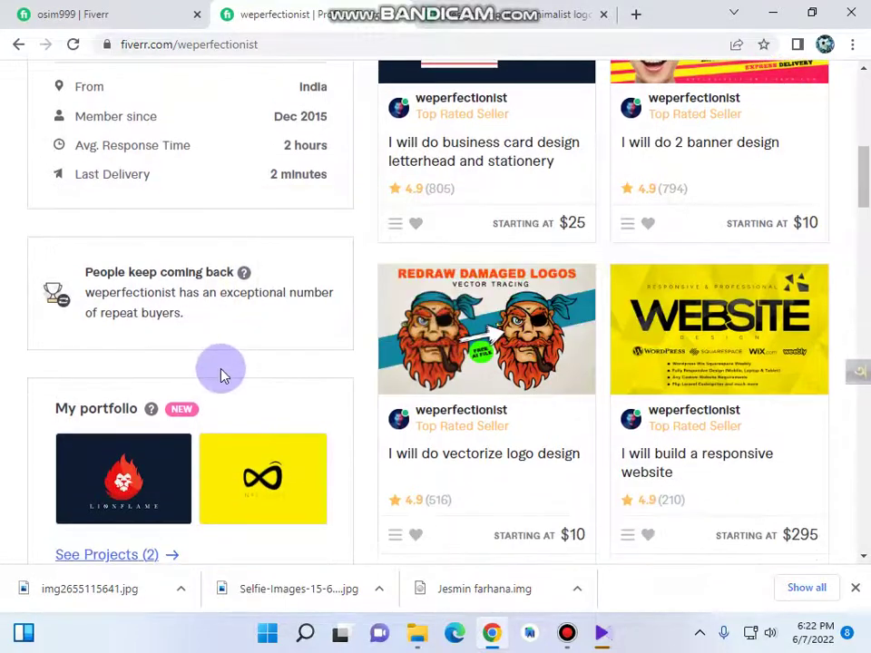
scroll(217, 369, "down", 1)
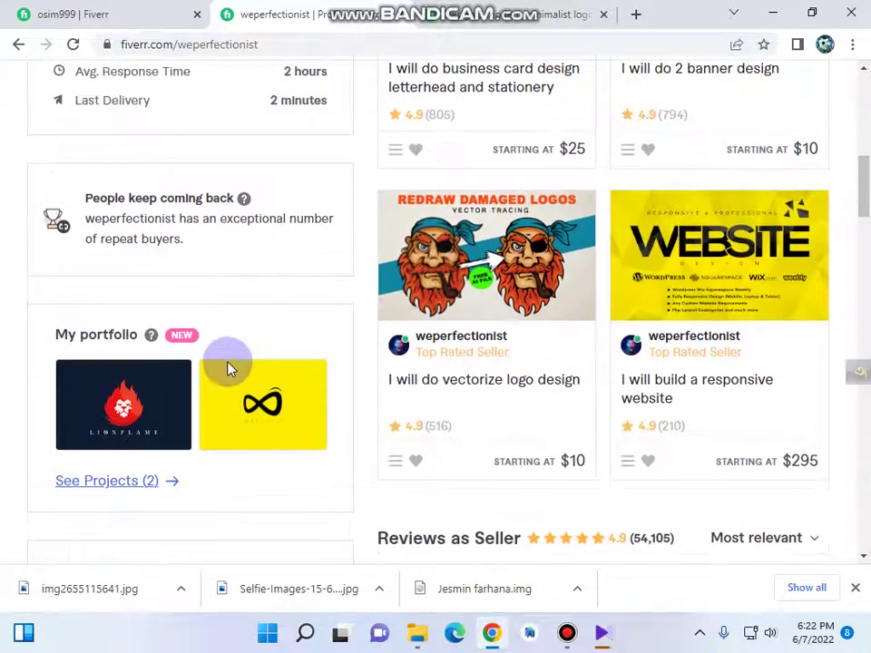
scroll(182, 390, "down", 4)
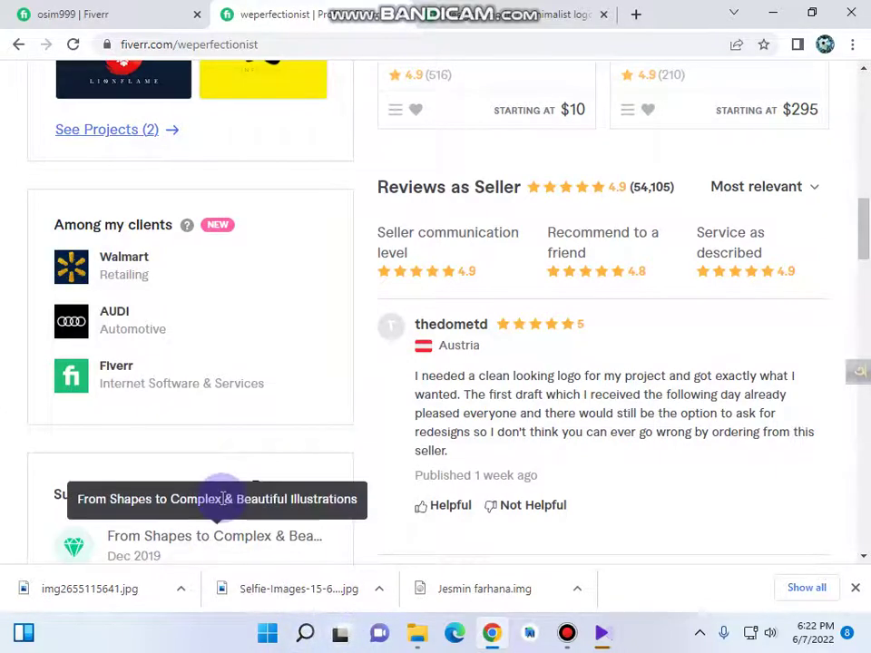
Zoom the page out to 90% and go back to the Flyer Design gig page
key("ctrl+minus")
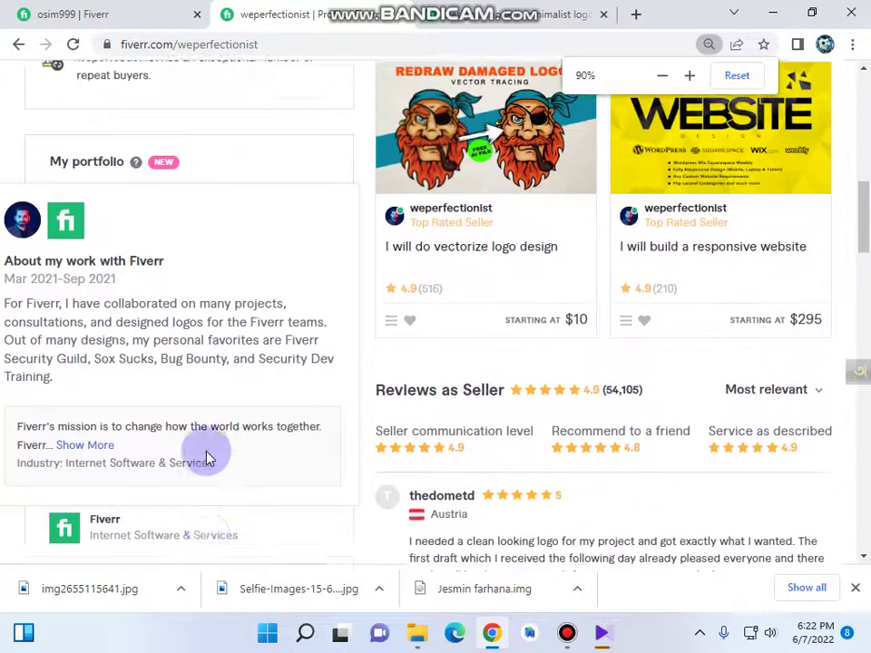
scroll(146, 389, "up", 3)
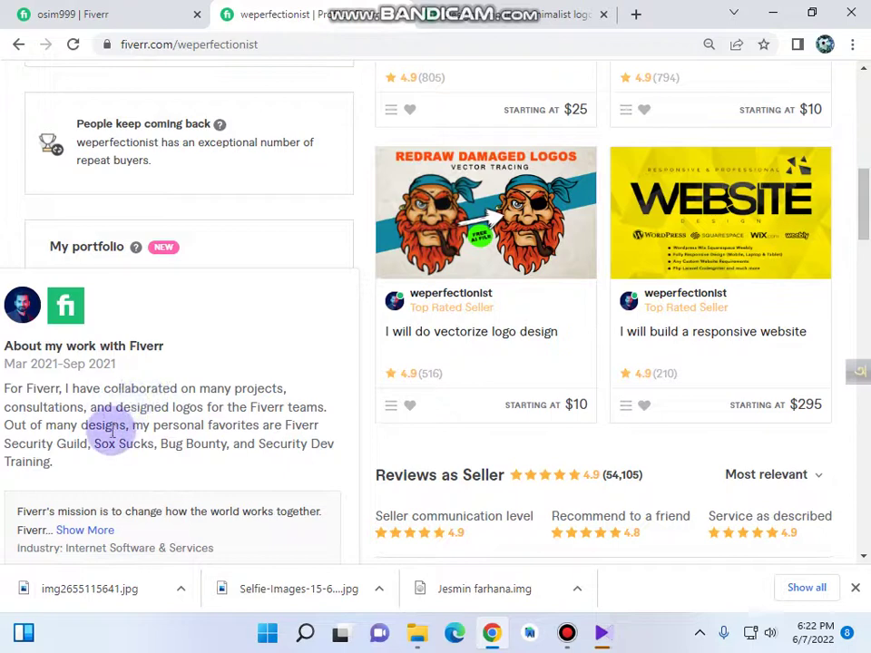
key("alt+Left")
scroll(354, 450, "down", 3)
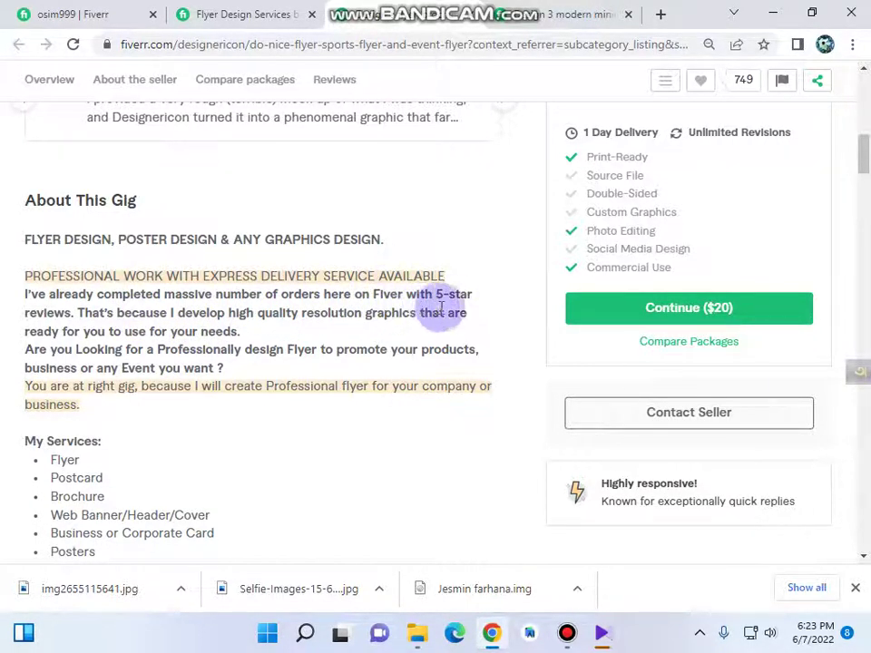
Scroll down the Flyer Design gig and open the designericon seller's profile
scroll(114, 343, "down", 2)
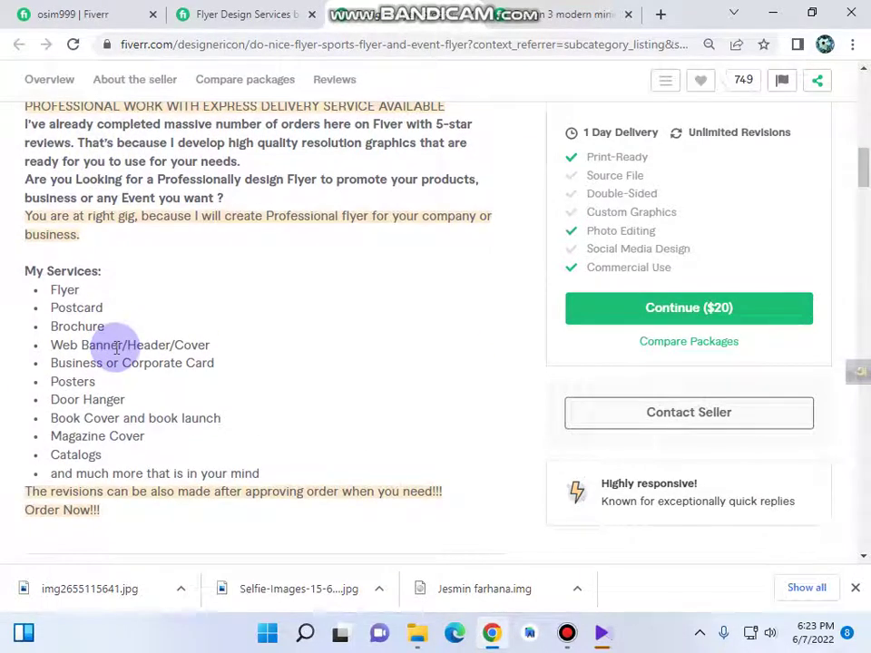
scroll(81, 290, "down", 1)
scroll(94, 290, "down", 2)
scroll(121, 291, "down", 1)
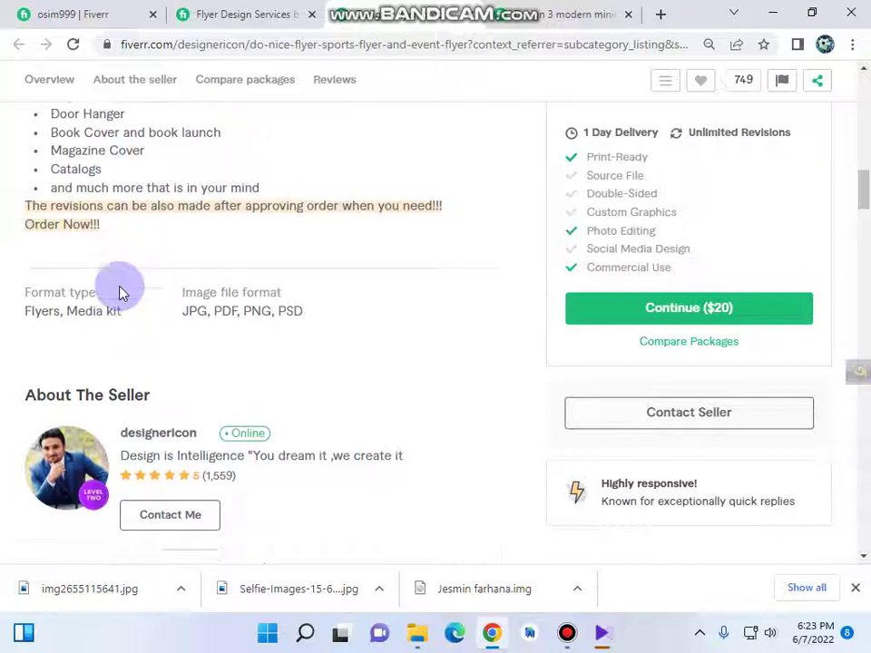
scroll(123, 292, "down", 2)
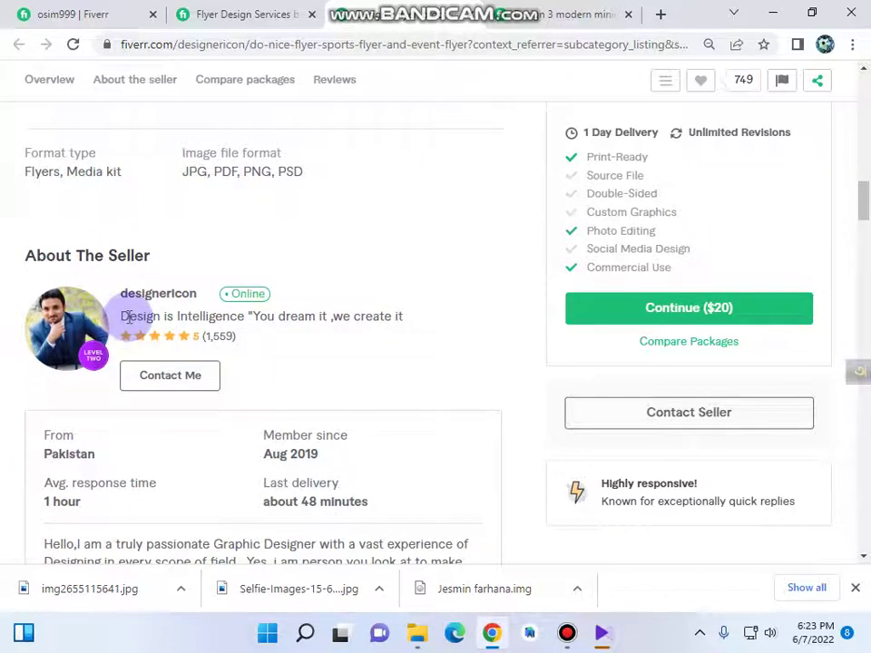
left_click(180, 303)
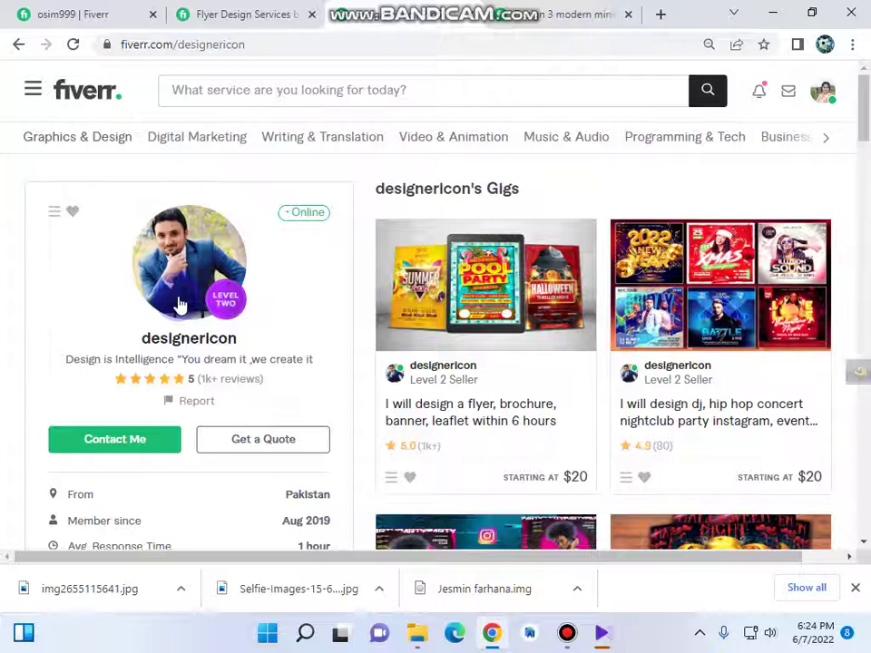
left_click(133, 283)
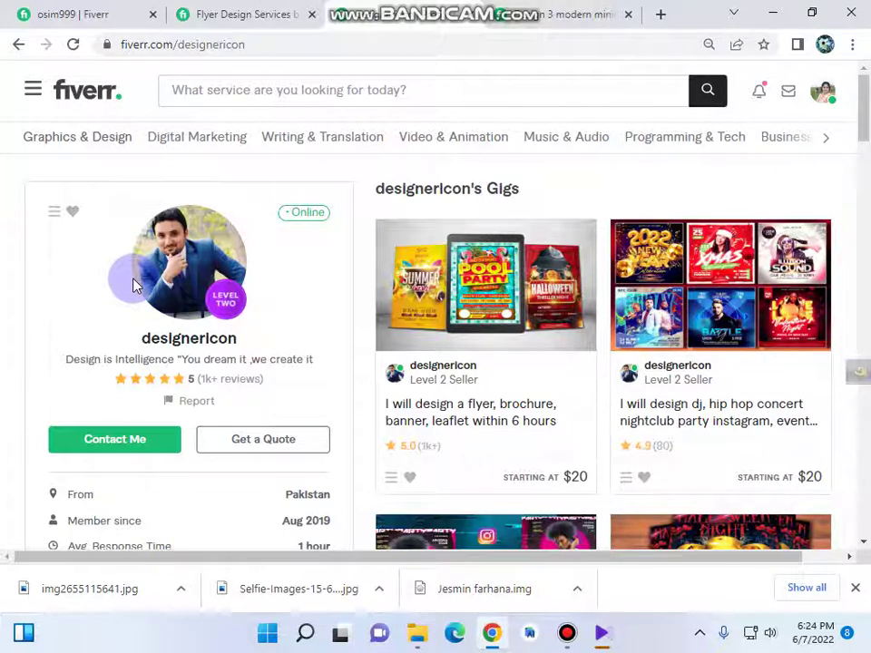
Select and copy the designericon seller's Description text
scroll(195, 325, "down", 3)
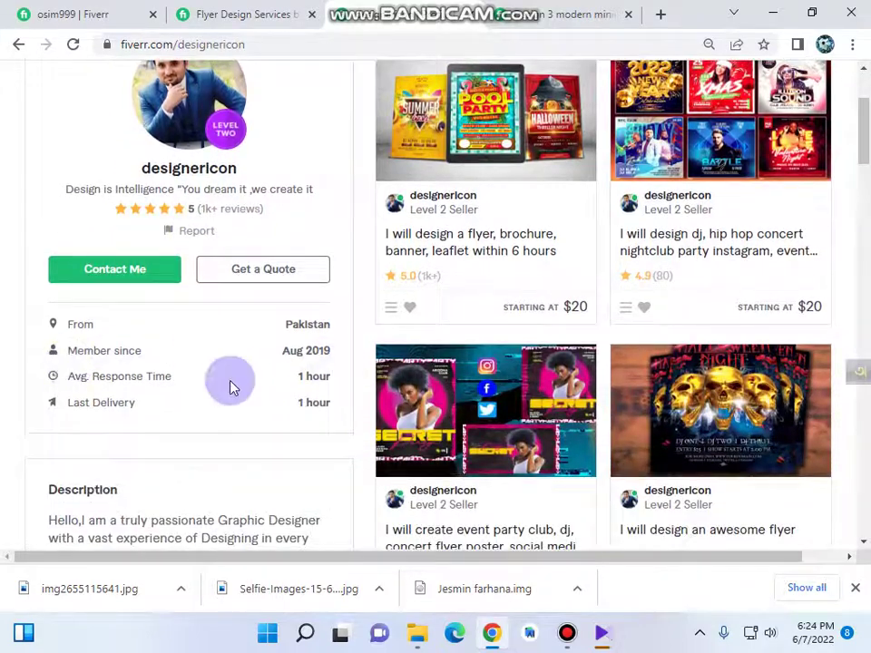
scroll(259, 382, "down", 3)
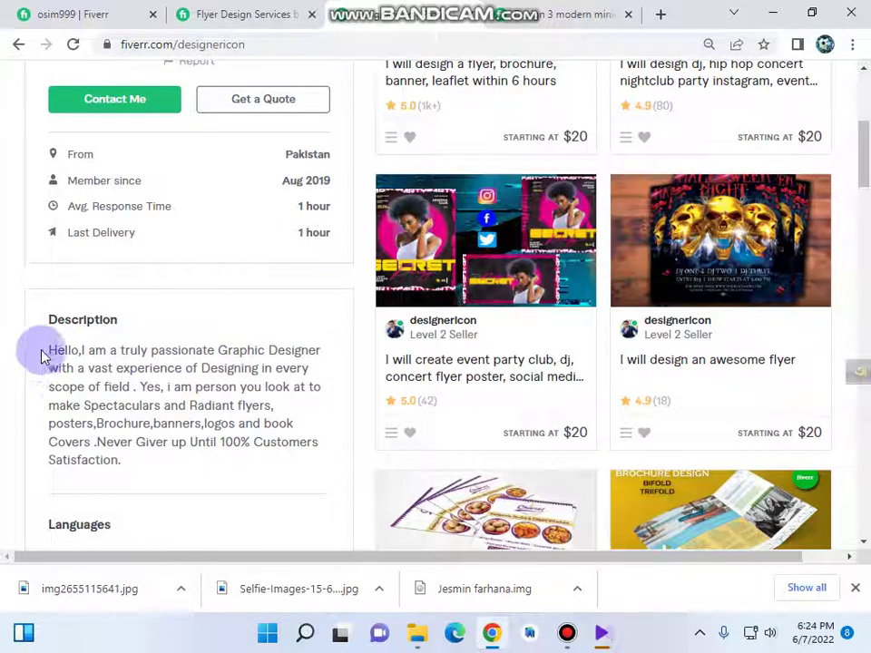
left_click_drag(50, 350, 222, 470)
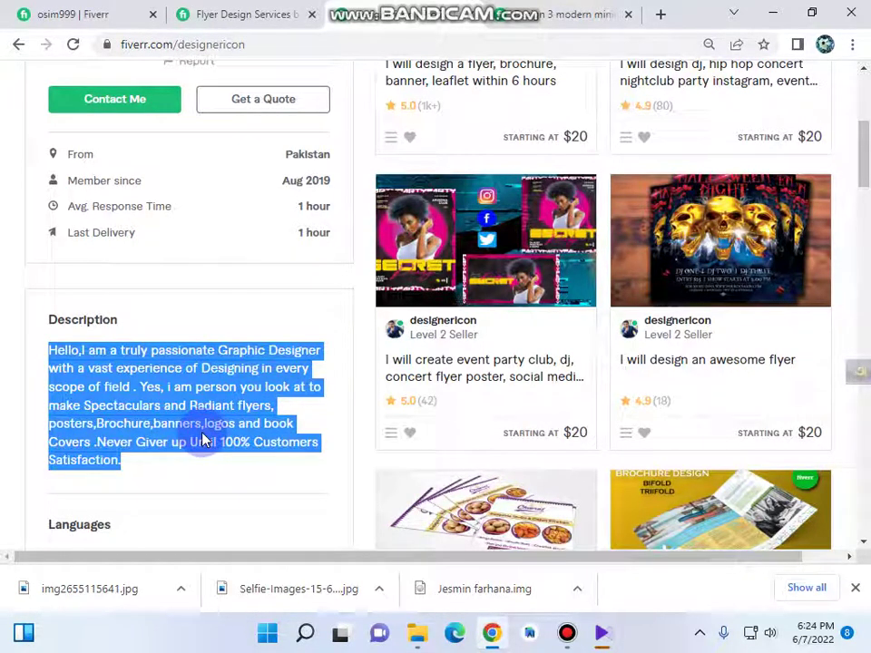
Close the two extra tabs and switch to the osim999 profile tab
left_click(312, 15)
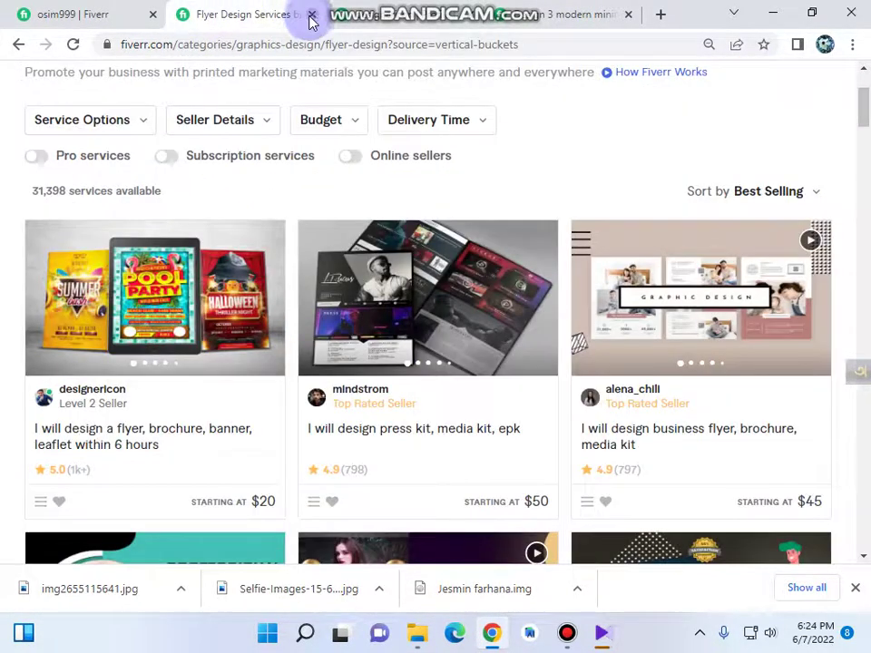
left_click(312, 15)
scroll(127, 150, "up", 1)
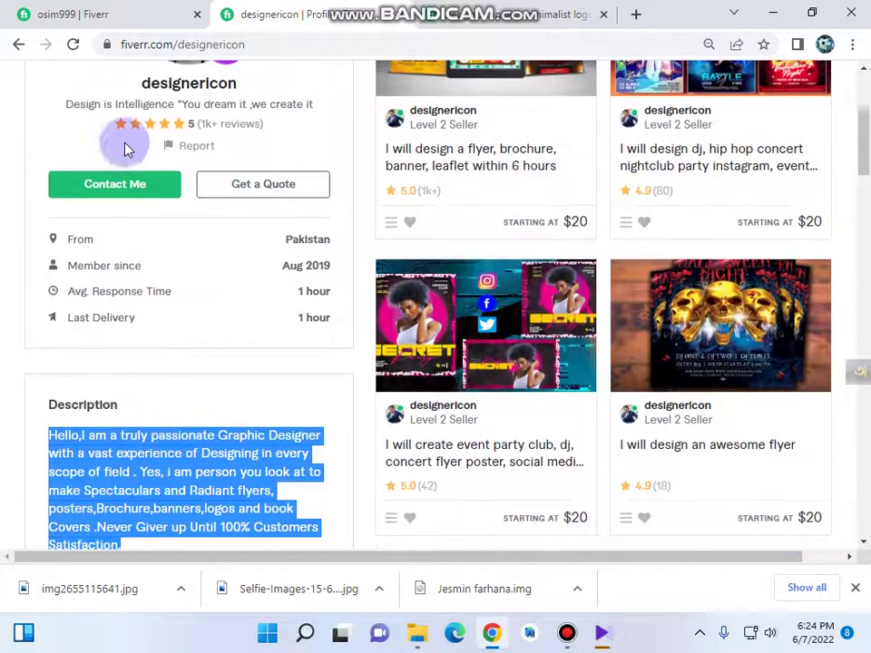
left_click(90, 15)
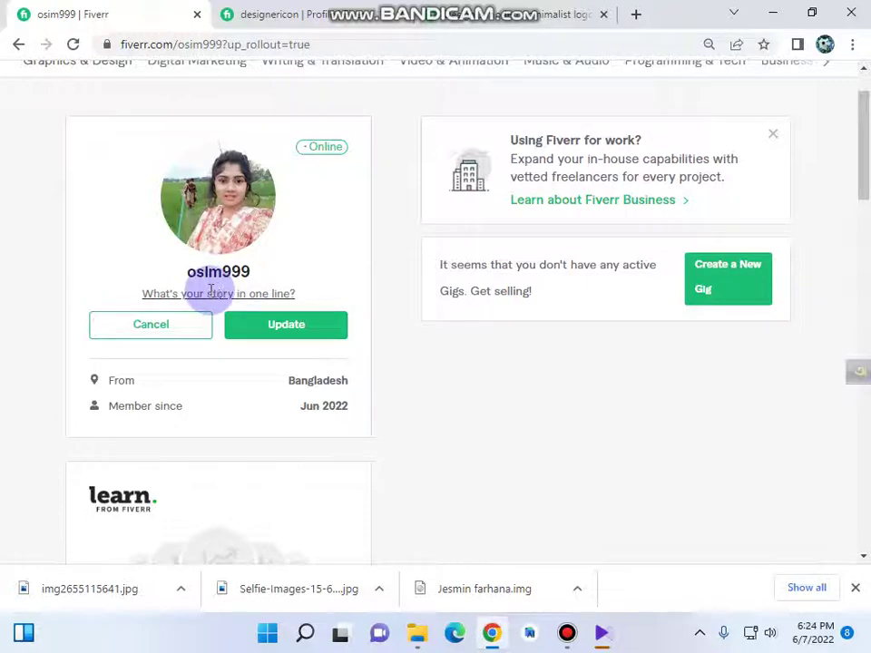
Read and select the logoflow seller's graphic designer bio, then close that gig tab
left_click(526, 16)
scroll(410, 221, "down", 1)
scroll(410, 221, "up", 4)
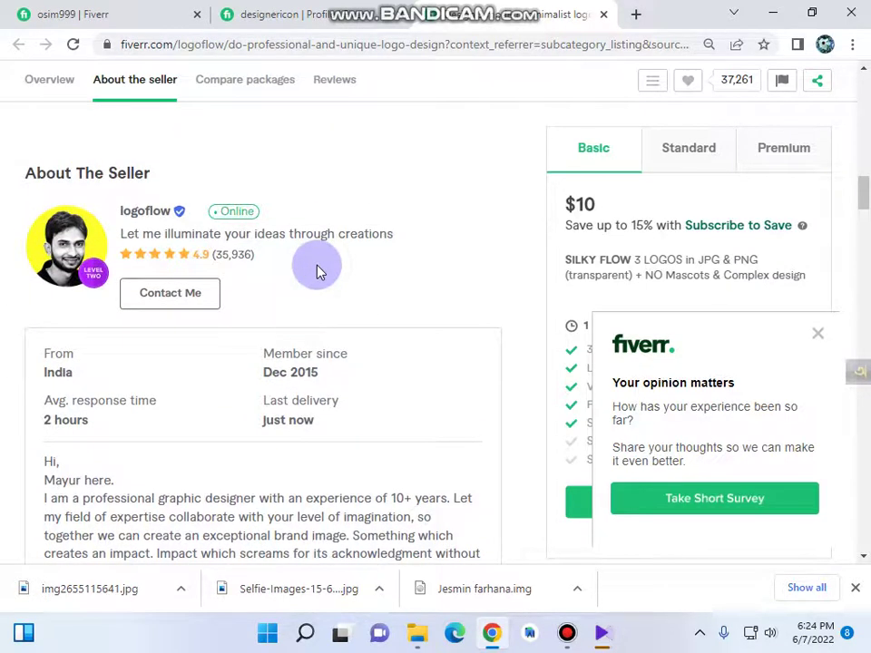
scroll(331, 266, "down", 3)
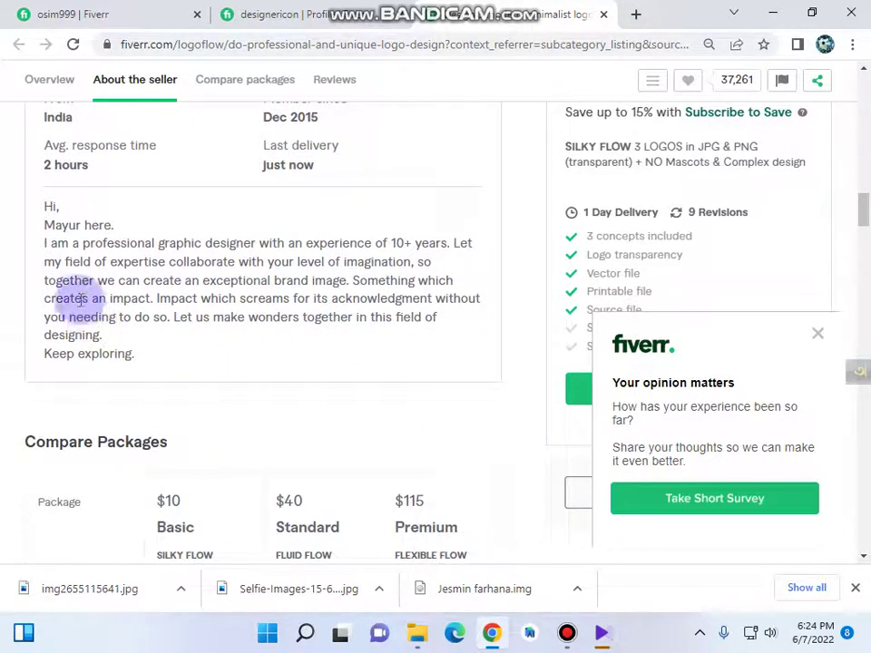
left_click_drag(44, 239, 203, 339)
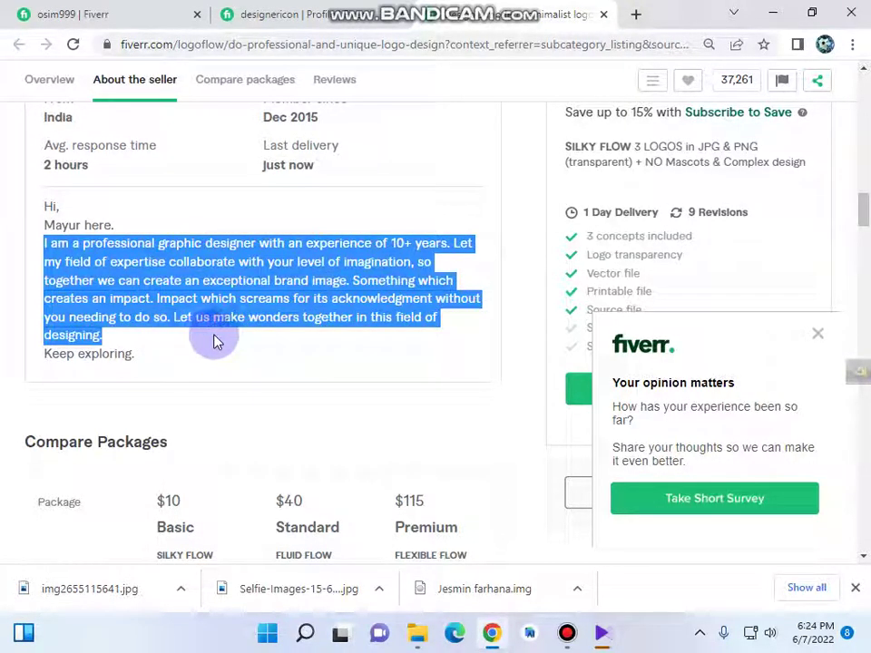
left_click(605, 13)
Save the tagline 'Hello,I am a truly passionate Graphic Designer with a vast experience'
left_click(403, 16)
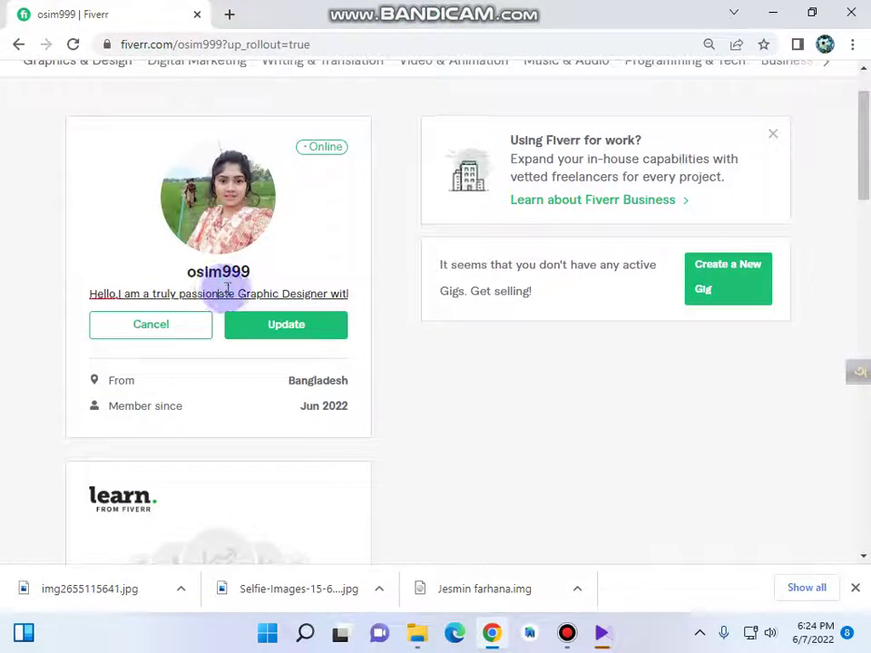
left_click(281, 295)
key("Right")
key("Right")
key("Right")
key("Right")
key("Right")
key("Right")
key("Right")
key("Right")
key("Right")
key("Right")
key("Right")
key("Right")
key("Right")
key("Right")
key("Right")
key("Right")
key("Right")
key("Right")
key("Right")
key("Right")
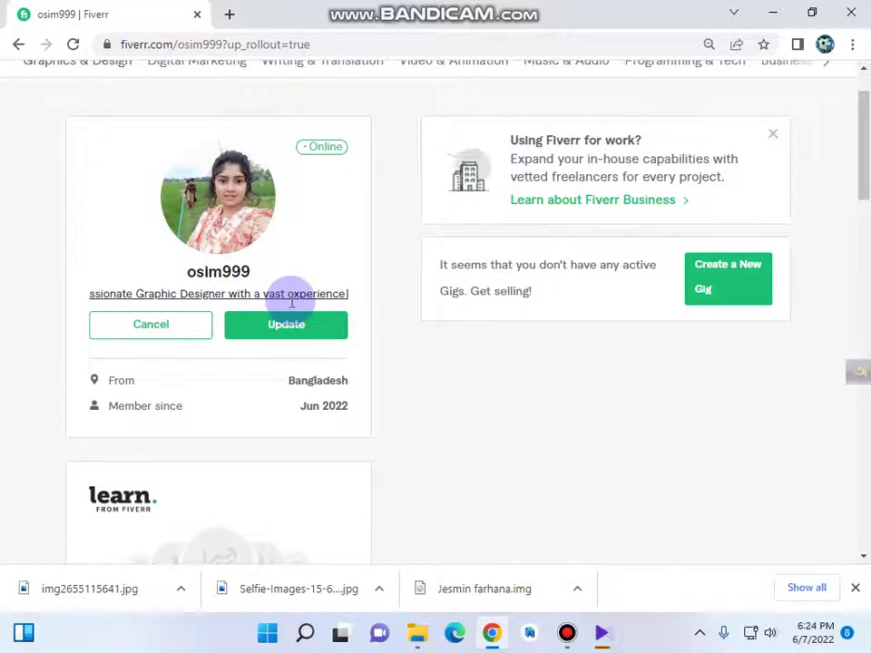
left_click(292, 314)
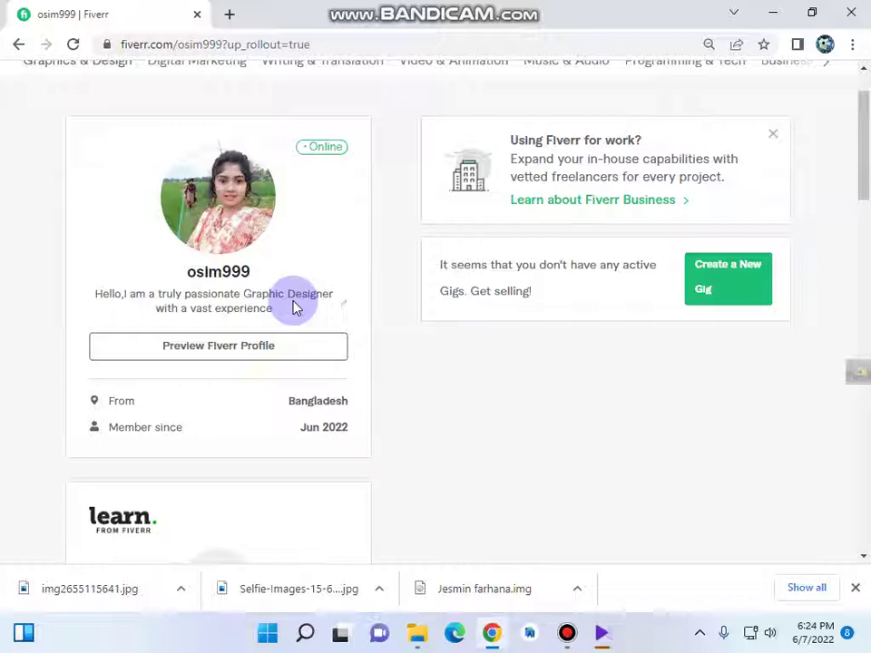
Reopen the tagline editor and minimise the browser to the desktop
left_click(343, 309)
scroll(327, 322, "up", 1)
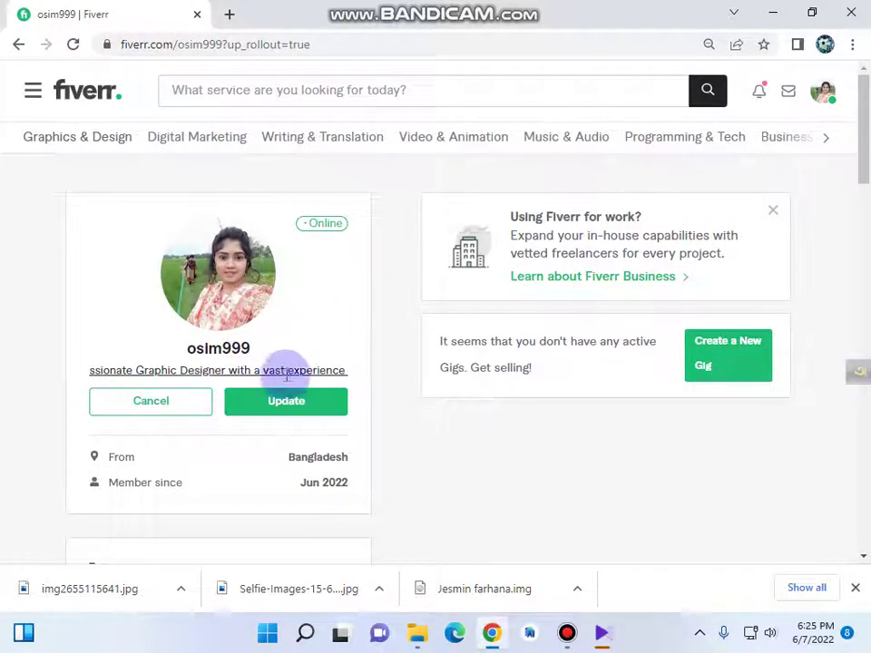
left_click(776, 16)
Open the desktop right-click menu's options, then dismiss them
right_click(361, 203)
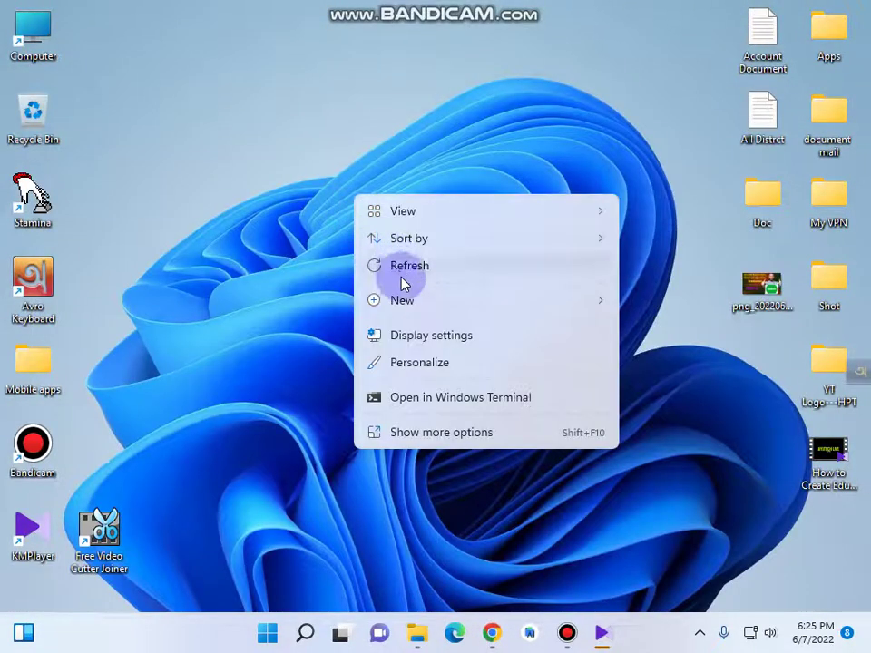
mouse_move(405, 302)
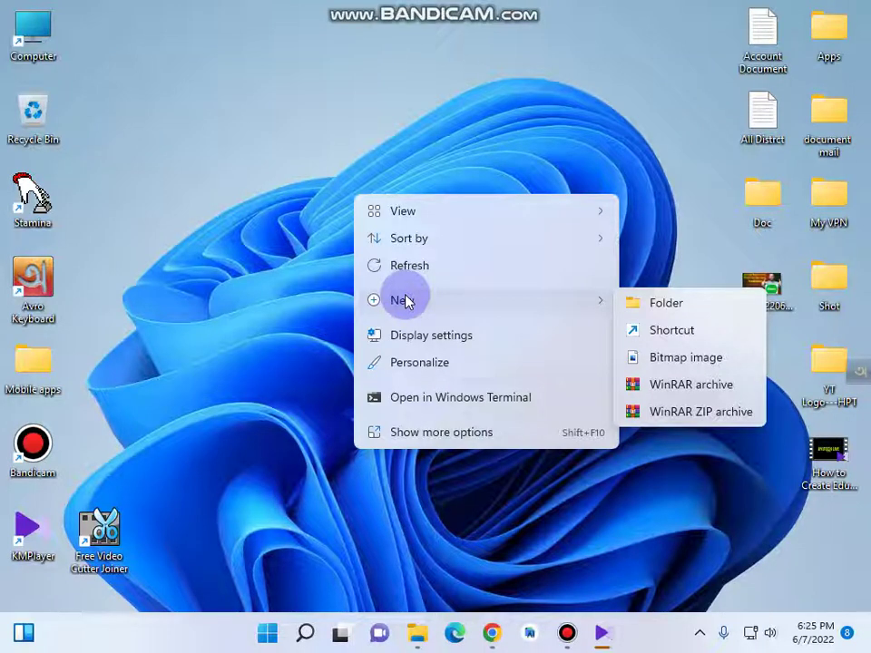
left_click(473, 431)
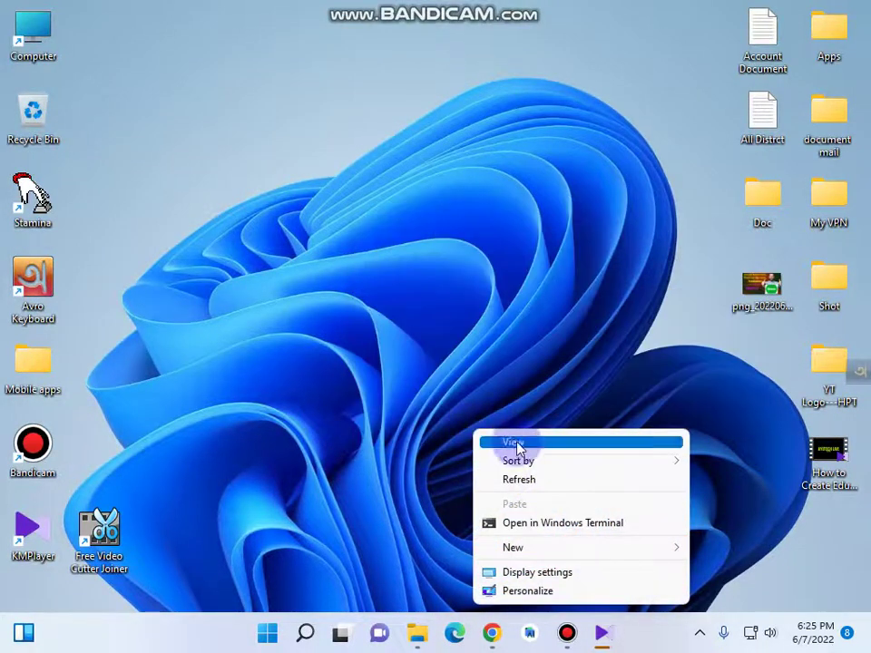
mouse_move(565, 552)
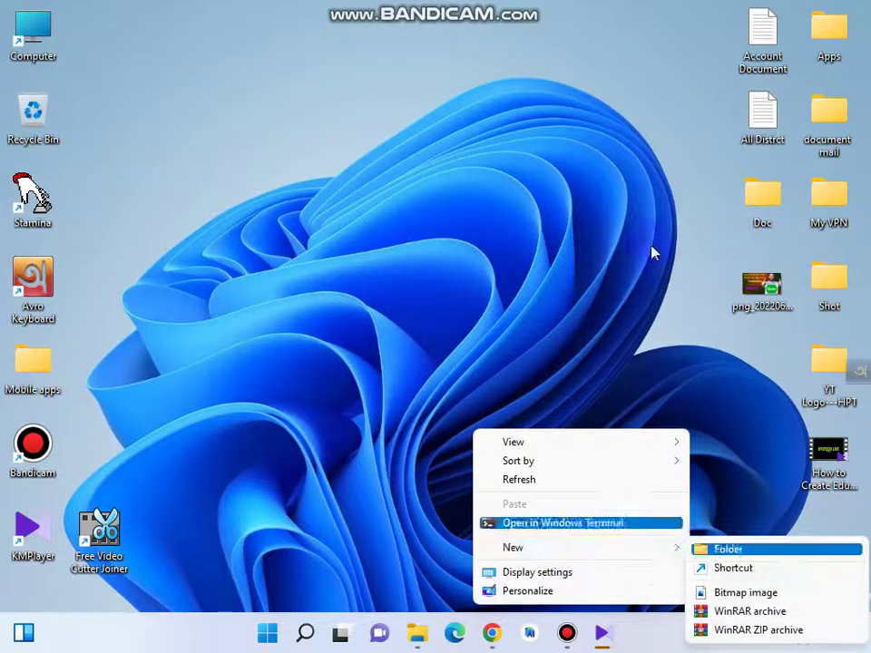
left_click(654, 217)
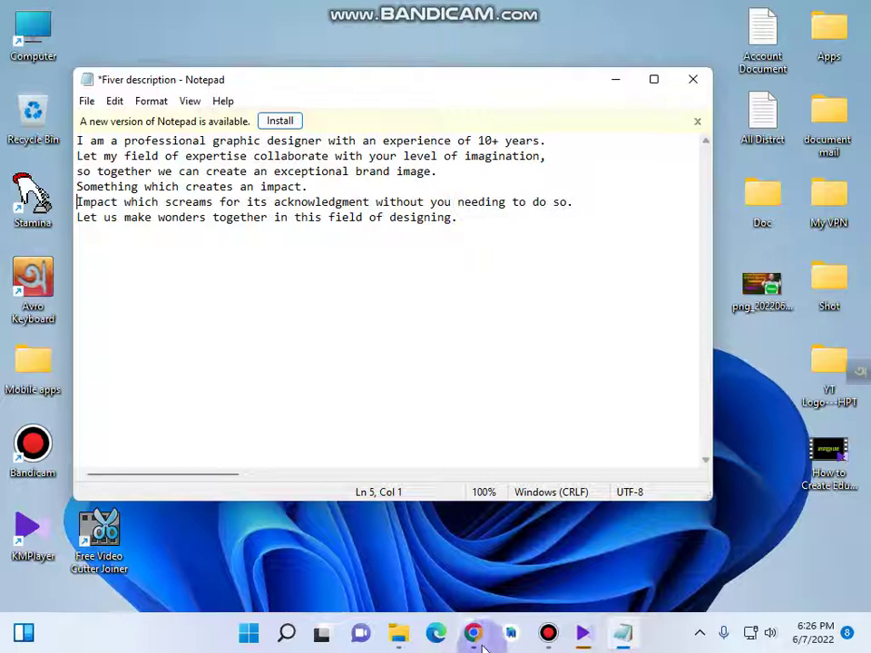
Empty the Fiverr profile's one-line tagline field in Chrome
left_click(472, 632)
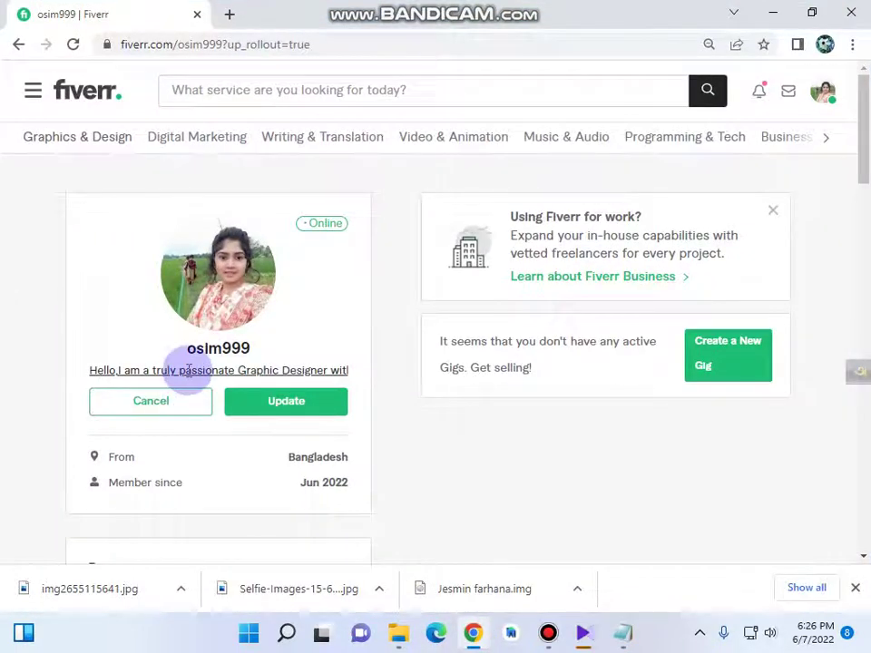
key("ctrl+a")
key("BackSpace")
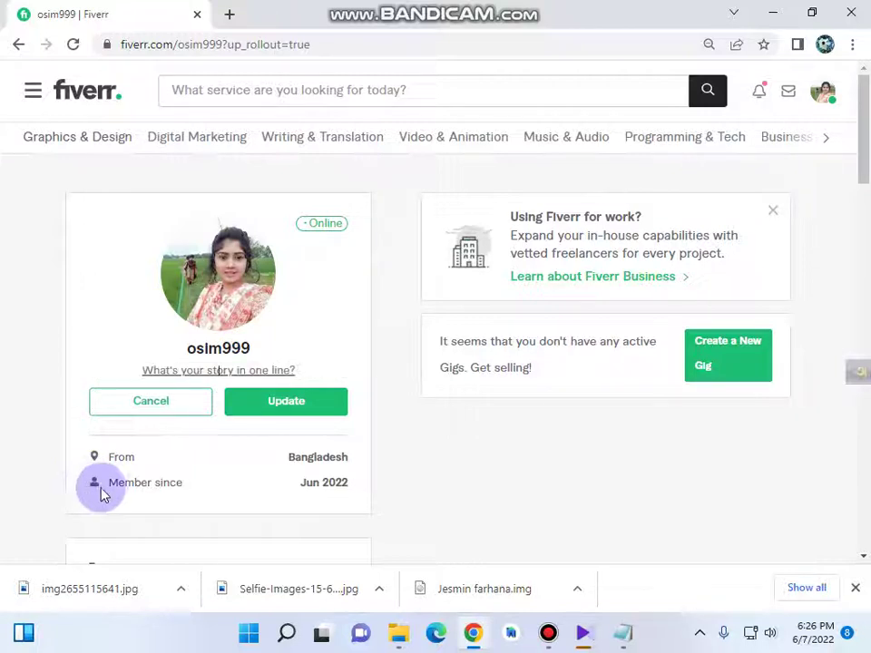
Paste the copied tagline onto a new line at the end of the Fiver description draft
left_click(614, 633)
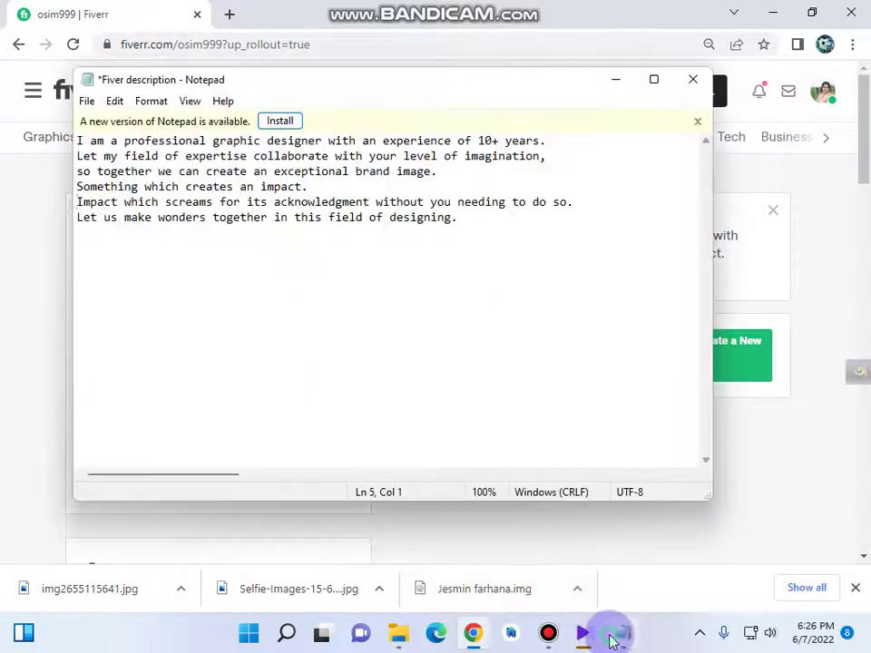
left_click(433, 356)
left_click(494, 319)
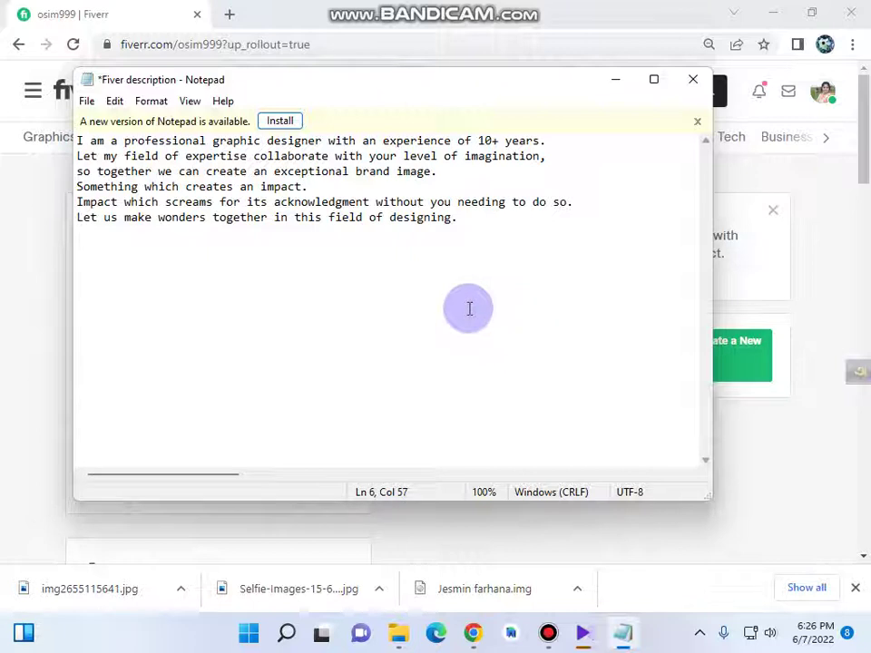
key("Return")
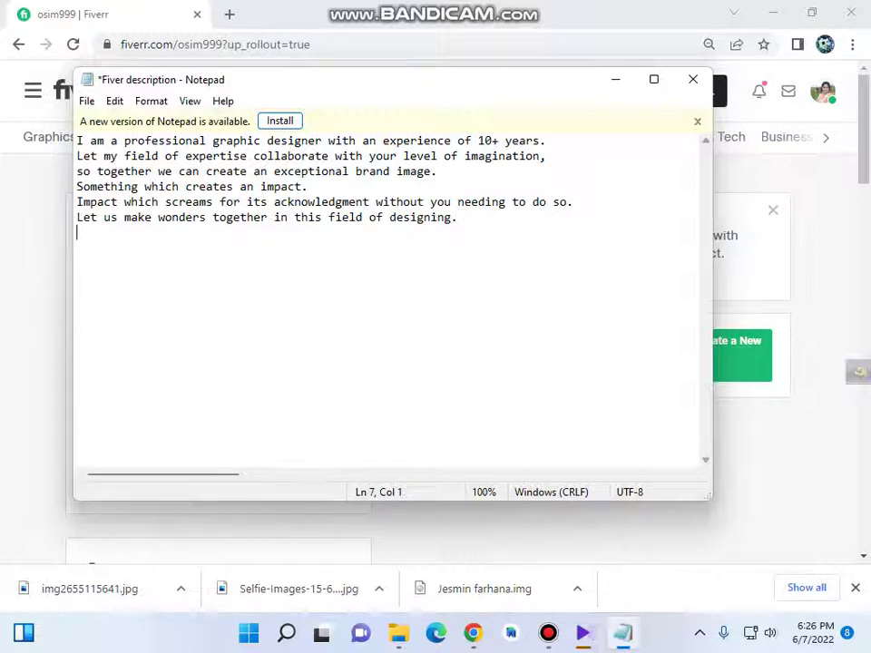
type("Hello,I am a truly passionate Graphic Designer with a vast experience")
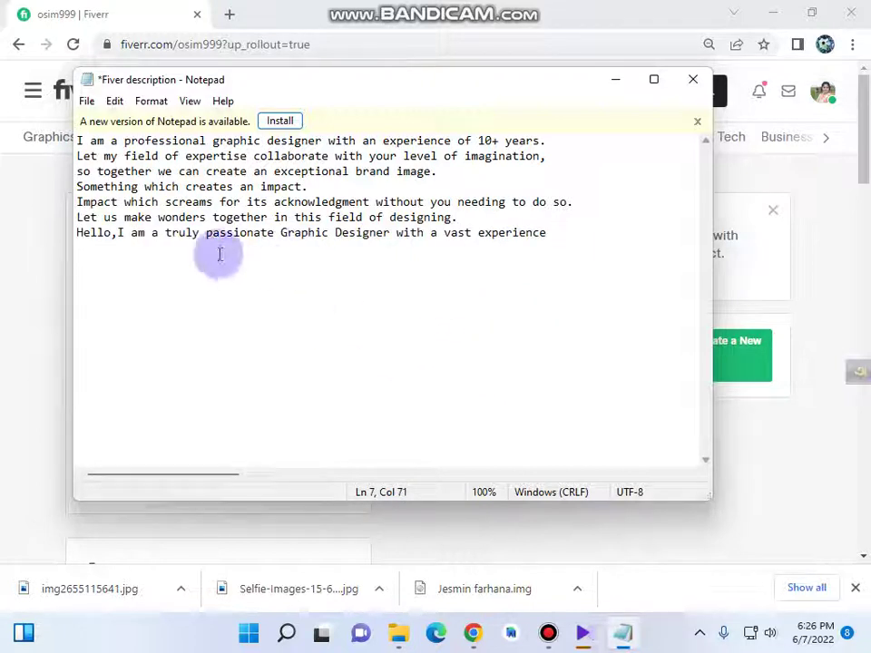
Split the pasted text onto a new line after 'Hello,', then maximise and restore Notepad
left_click(117, 233)
key("Return")
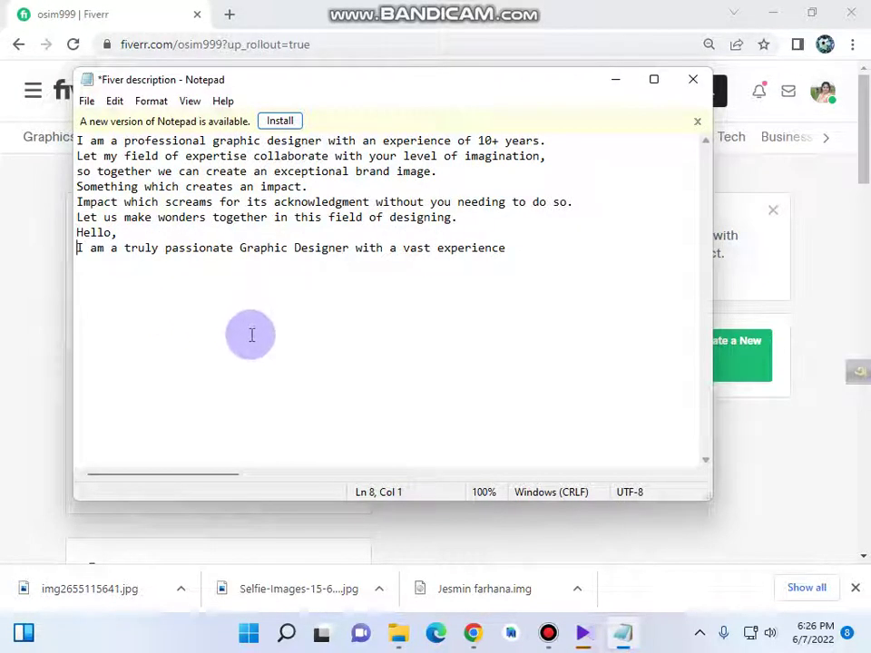
key("Left")
key("Left")
key("Left")
key("Left")
key("Left")
key("Left")
key("Left")
key("Left")
key("Left")
key("Left")
key("Left")
key("Left")
key("Left")
key("Left")
key("Left")
key("Left")
key("Left")
key("Left")
key("Left")
key("Left")
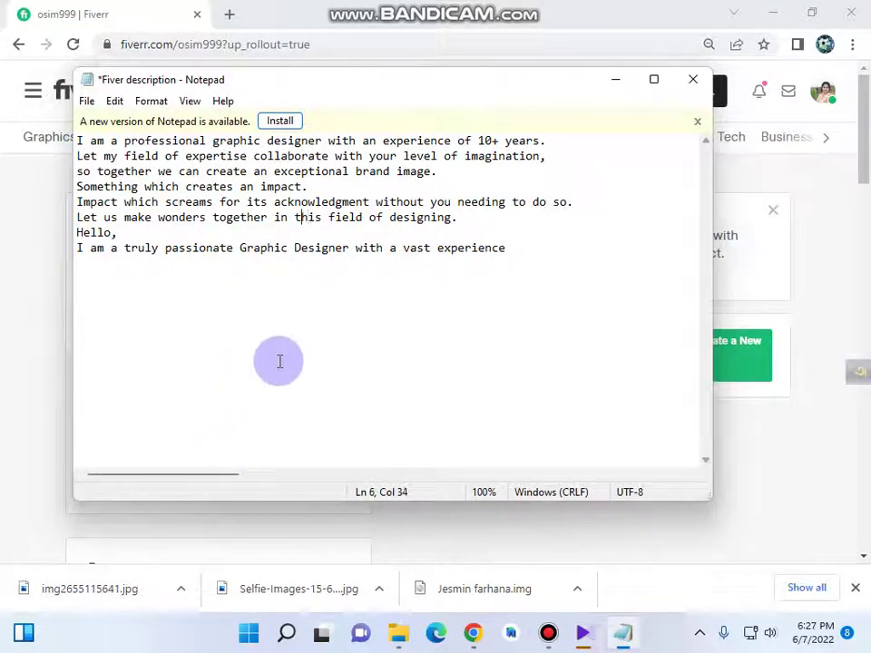
key("Left")
key("Left")
key("Left")
key("Left")
key("Left")
key("Left")
key("Left")
key("Left")
key("Left")
key("Left")
key("Left")
key("Left")
key("Left")
key("Left")
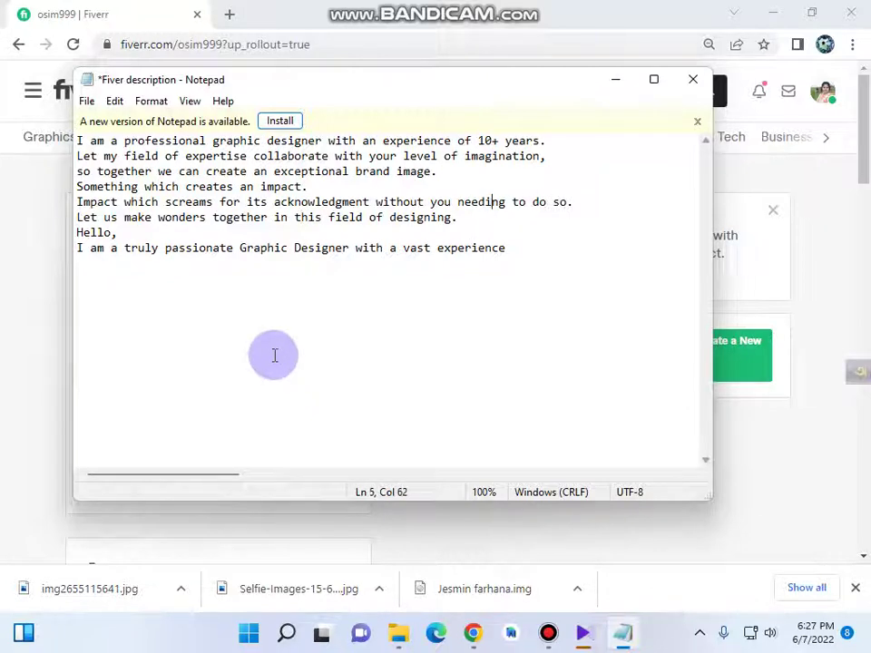
key("Left")
key("Left")
key("Left")
key("Left")
key("Left")
key("Left")
key("Left")
left_click(653, 79)
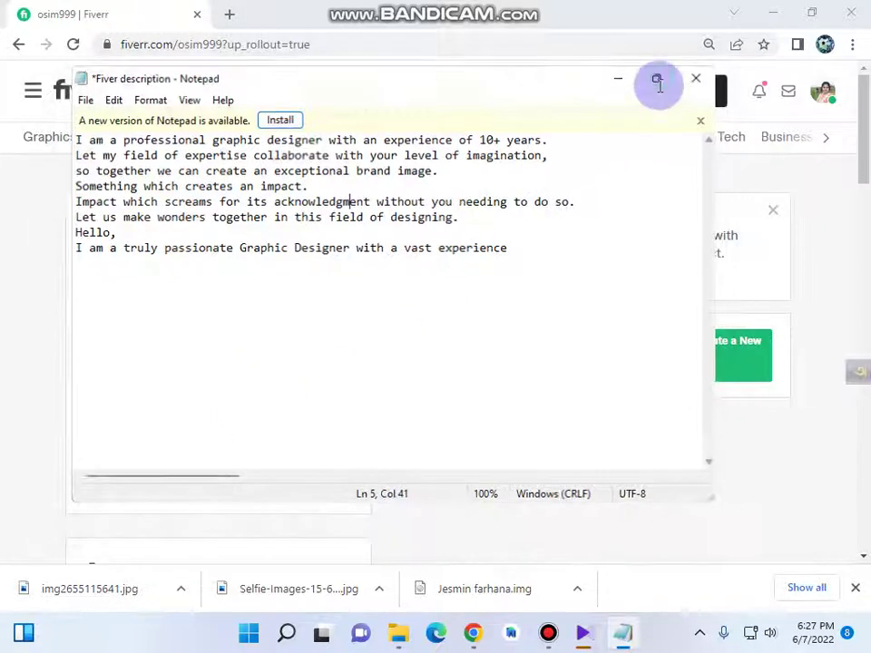
left_click(812, 10)
left_click(812, 11)
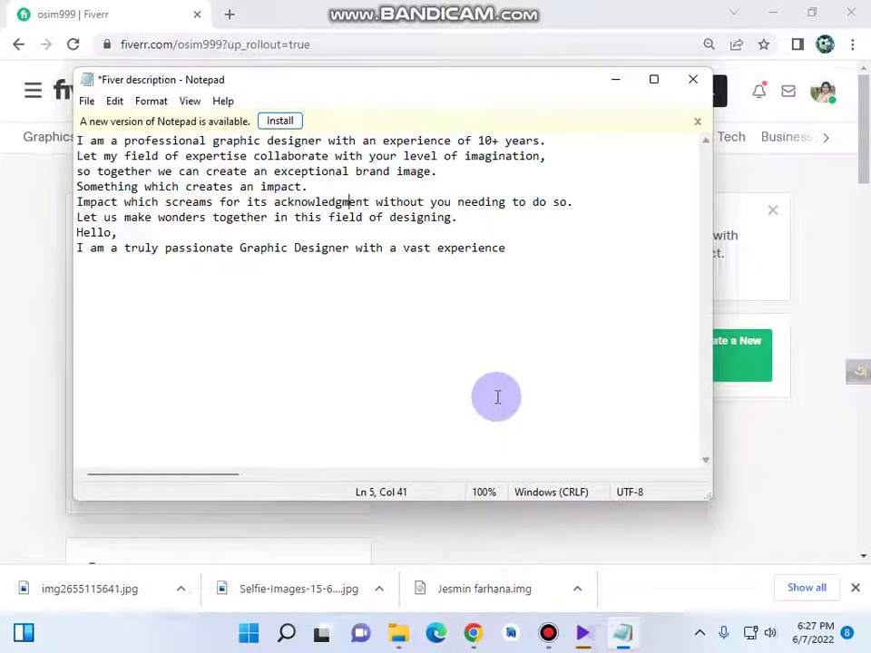
Replace 'professional' with 'Good' on the draft's first line
left_click(149, 186)
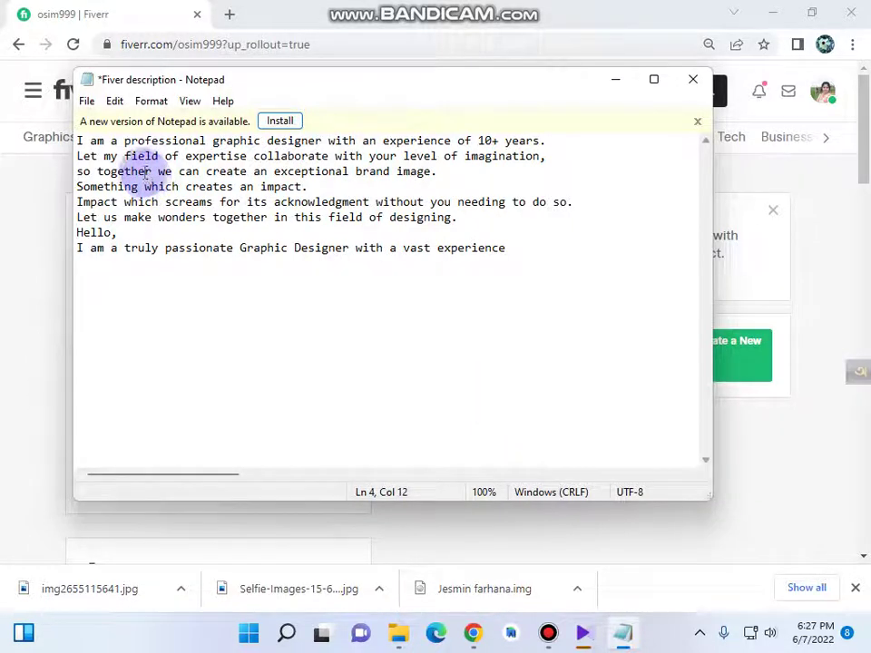
left_click_drag(124, 141, 128, 147)
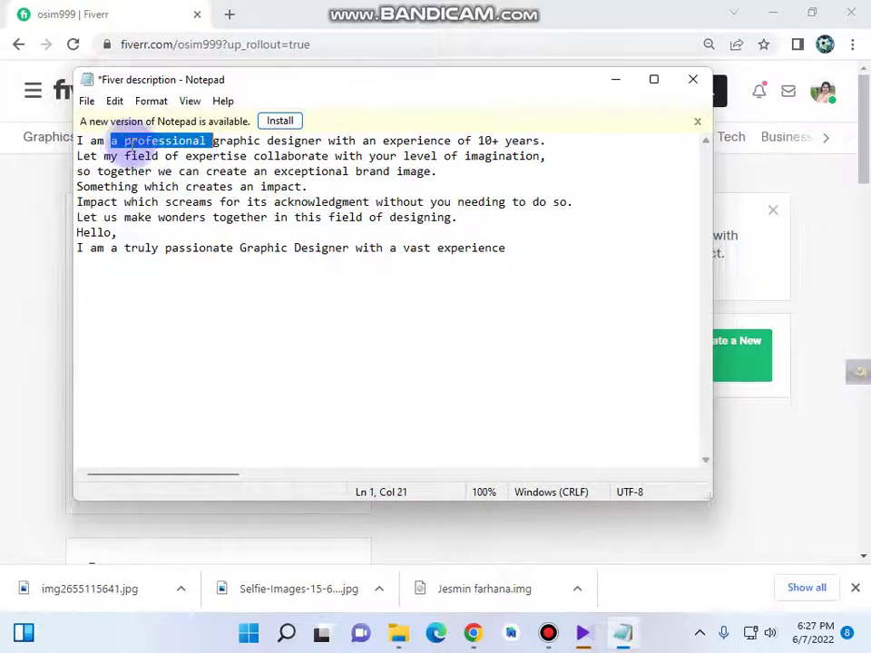
left_click(173, 141)
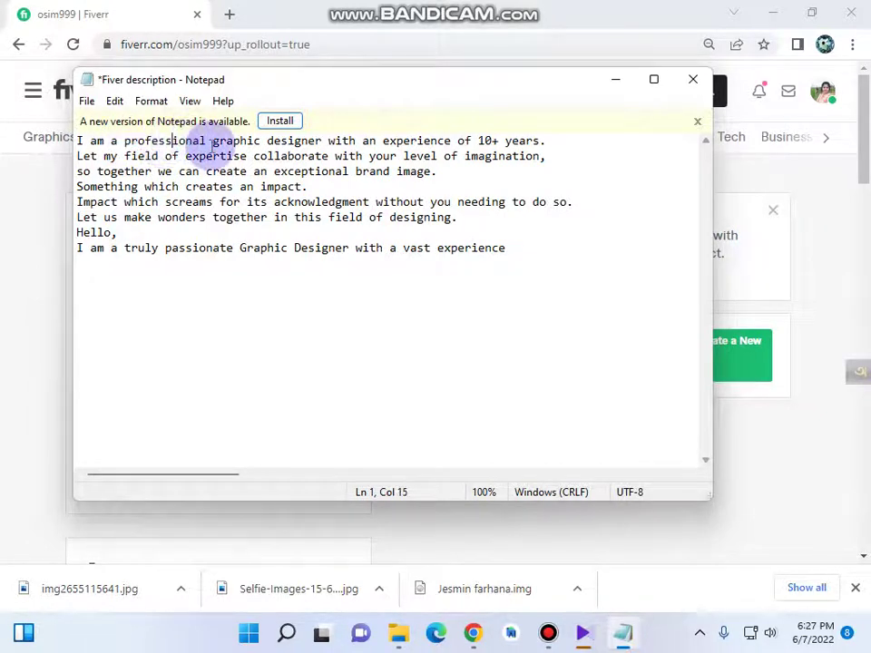
left_click(207, 142)
key("BackSpace")
key("BackSpace")
key("BackSpace")
key("BackSpace")
key("BackSpace")
key("BackSpace")
key("BackSpace")
key("BackSpace")
key("BackSpace")
key("BackSpace")
key("BackSpace")
key("BackSpace")
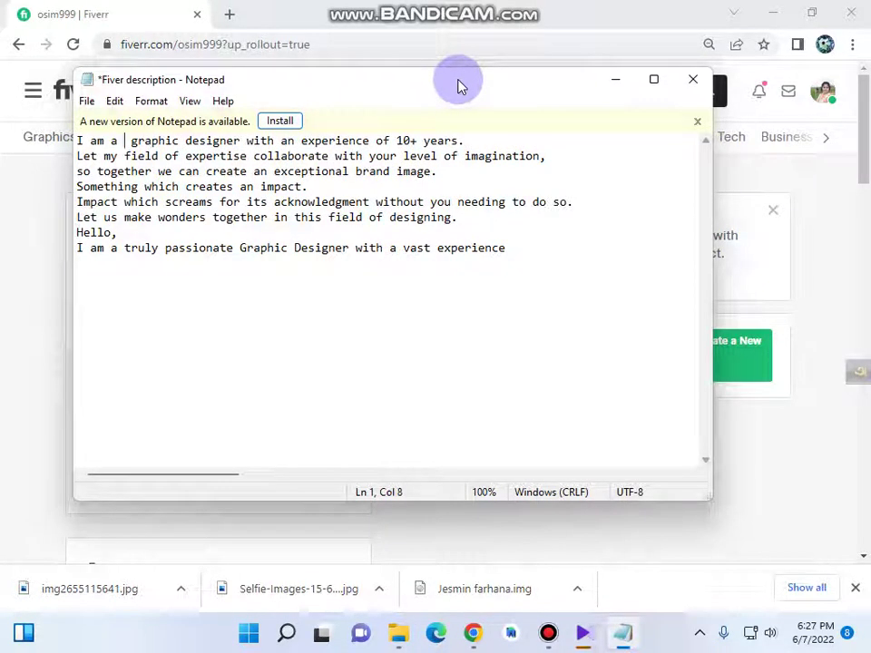
type("Good")
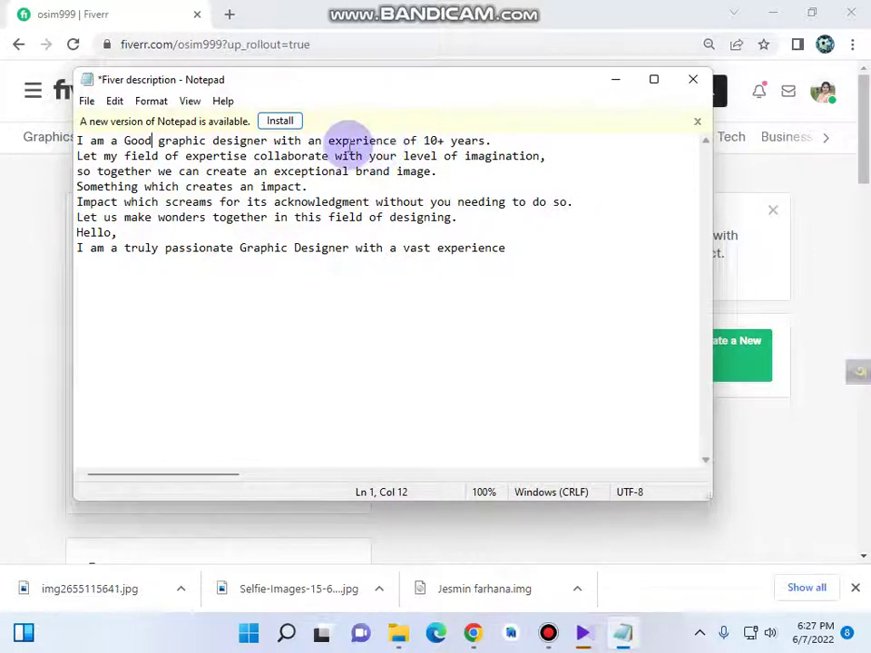
Replace 'experience of 10+ years.' with 'a-lot experiance,' at the first line's end
left_click_drag(330, 142, 432, 148)
key("BackSpace")
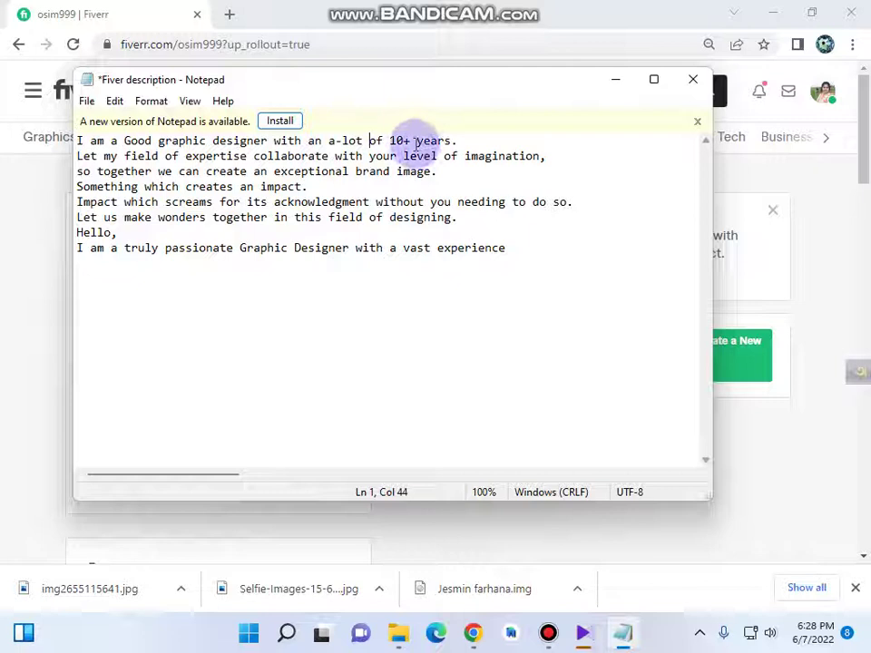
left_click_drag(458, 142, 375, 144)
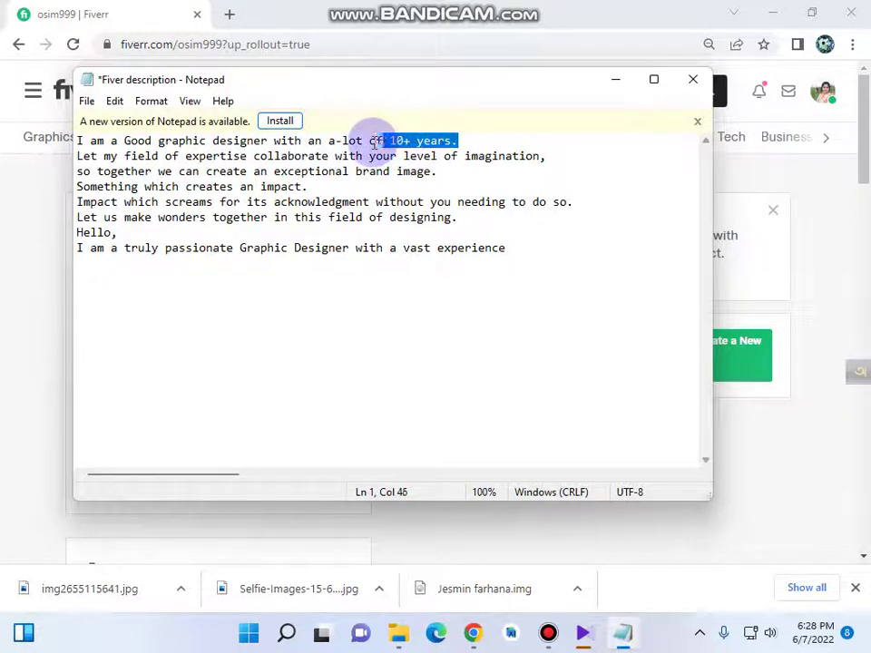
type("ex")
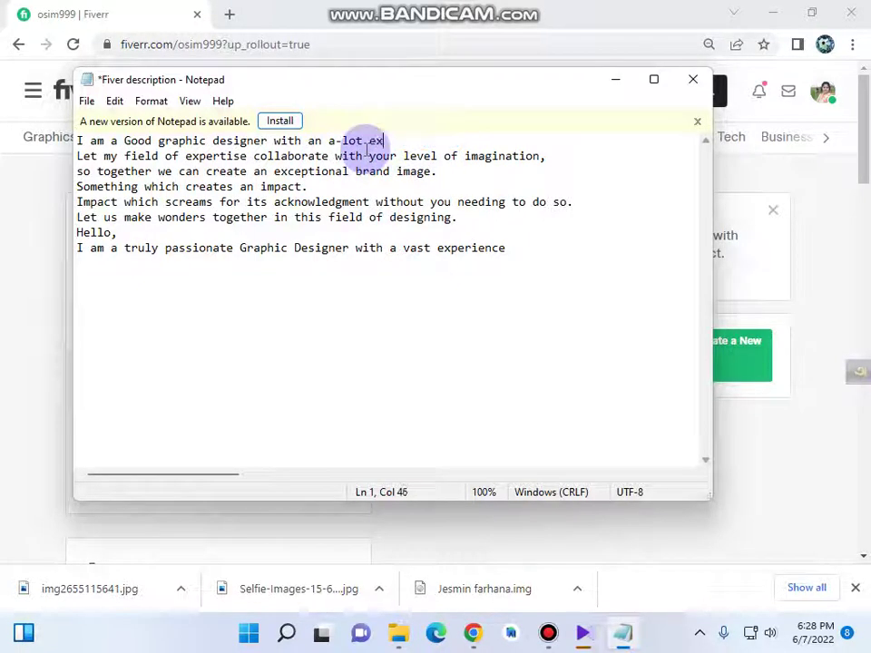
type("pe")
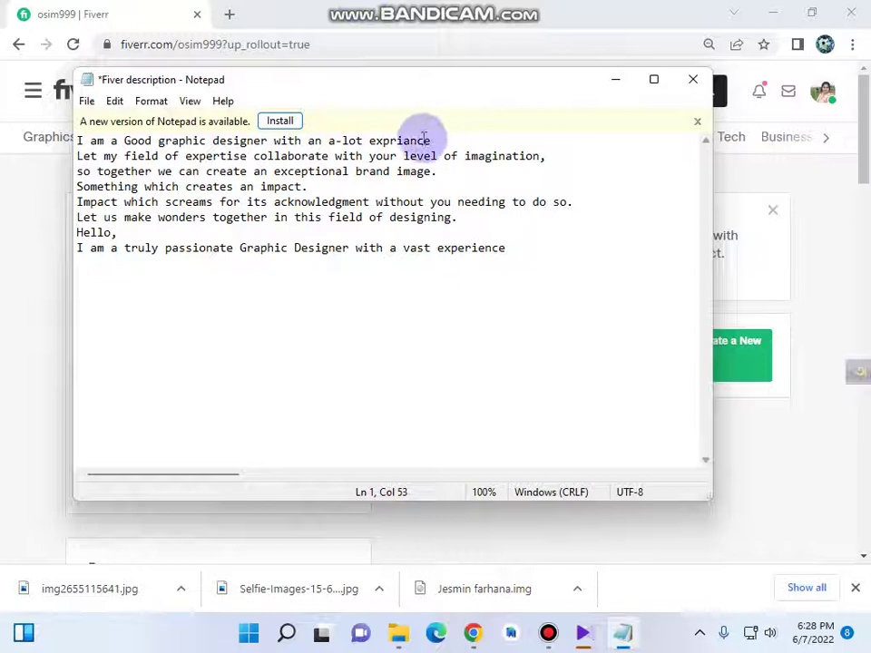
left_click(390, 140)
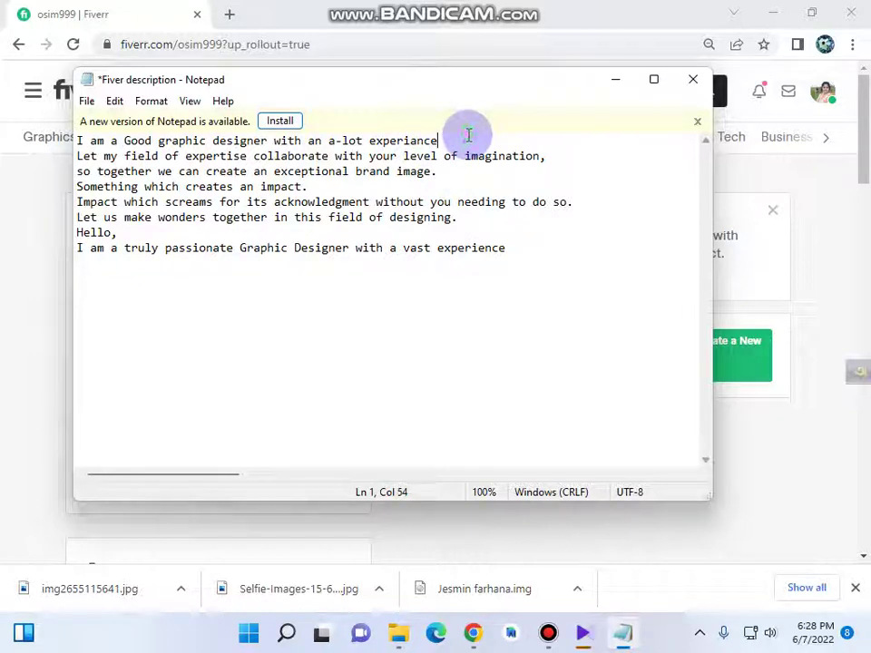
type(",")
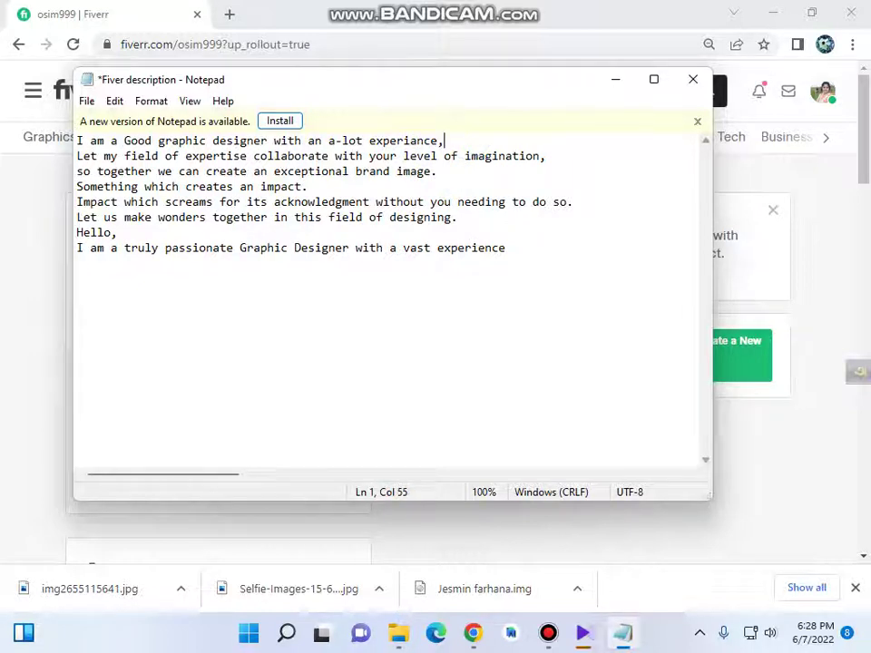